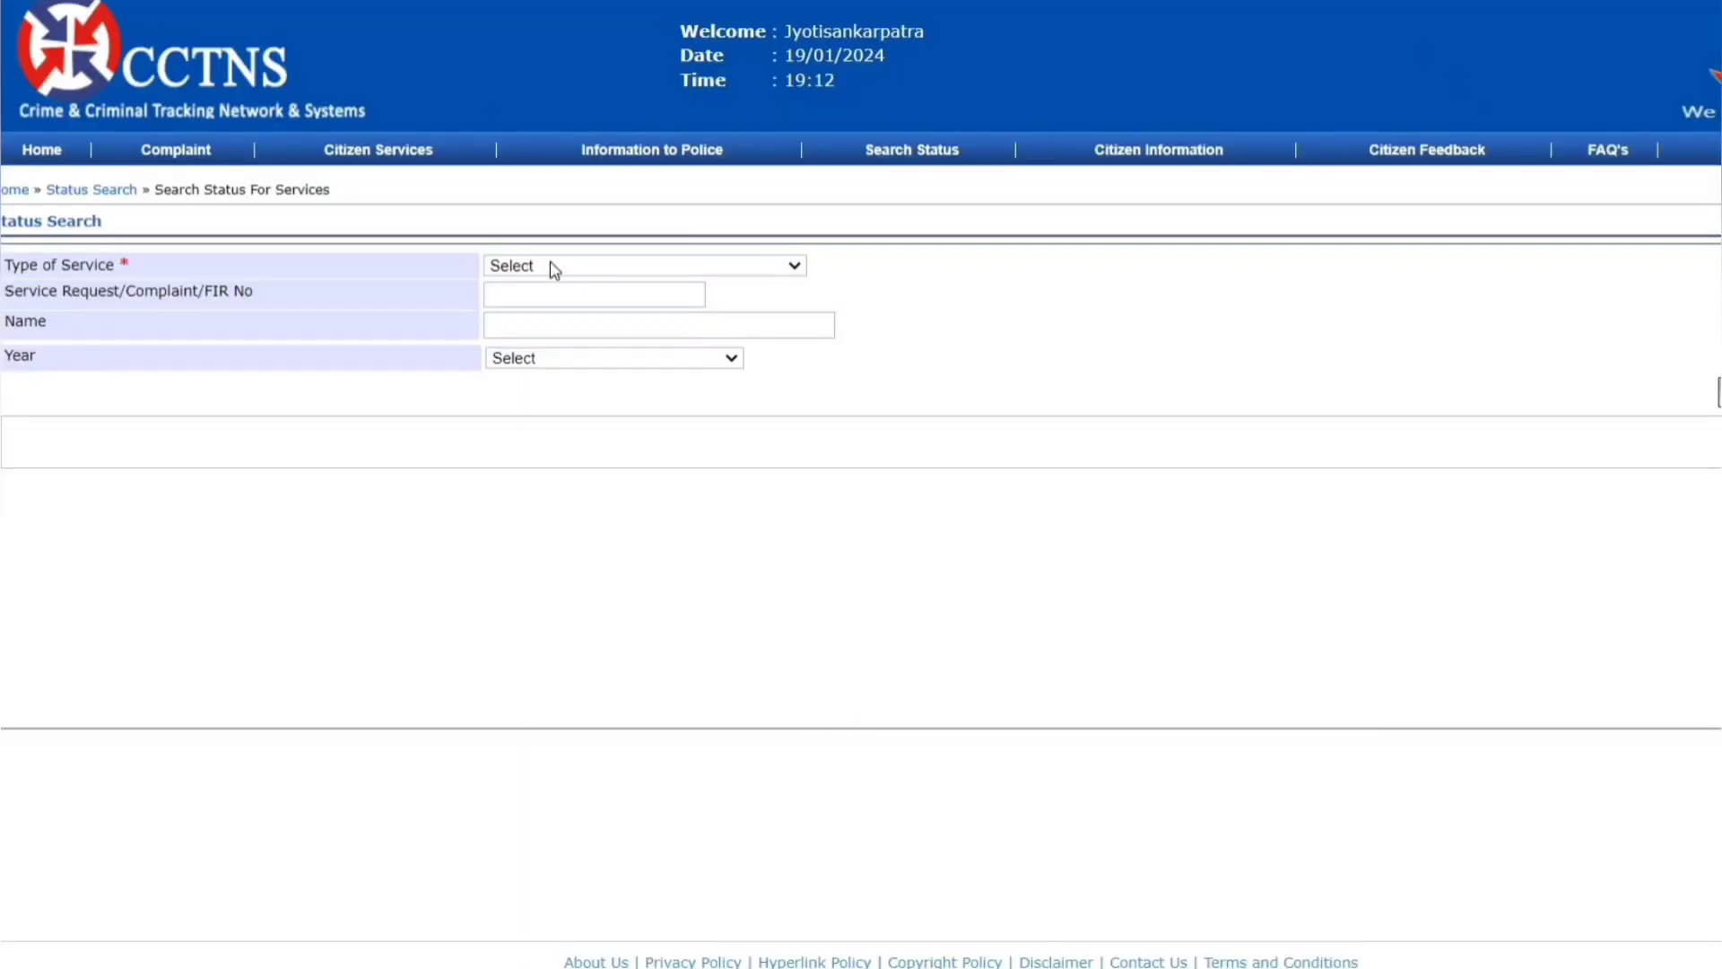
- Search Service Request status for Character Certificate requests from 2023
{"action": "left_click", "coordinate": [579, 267]}
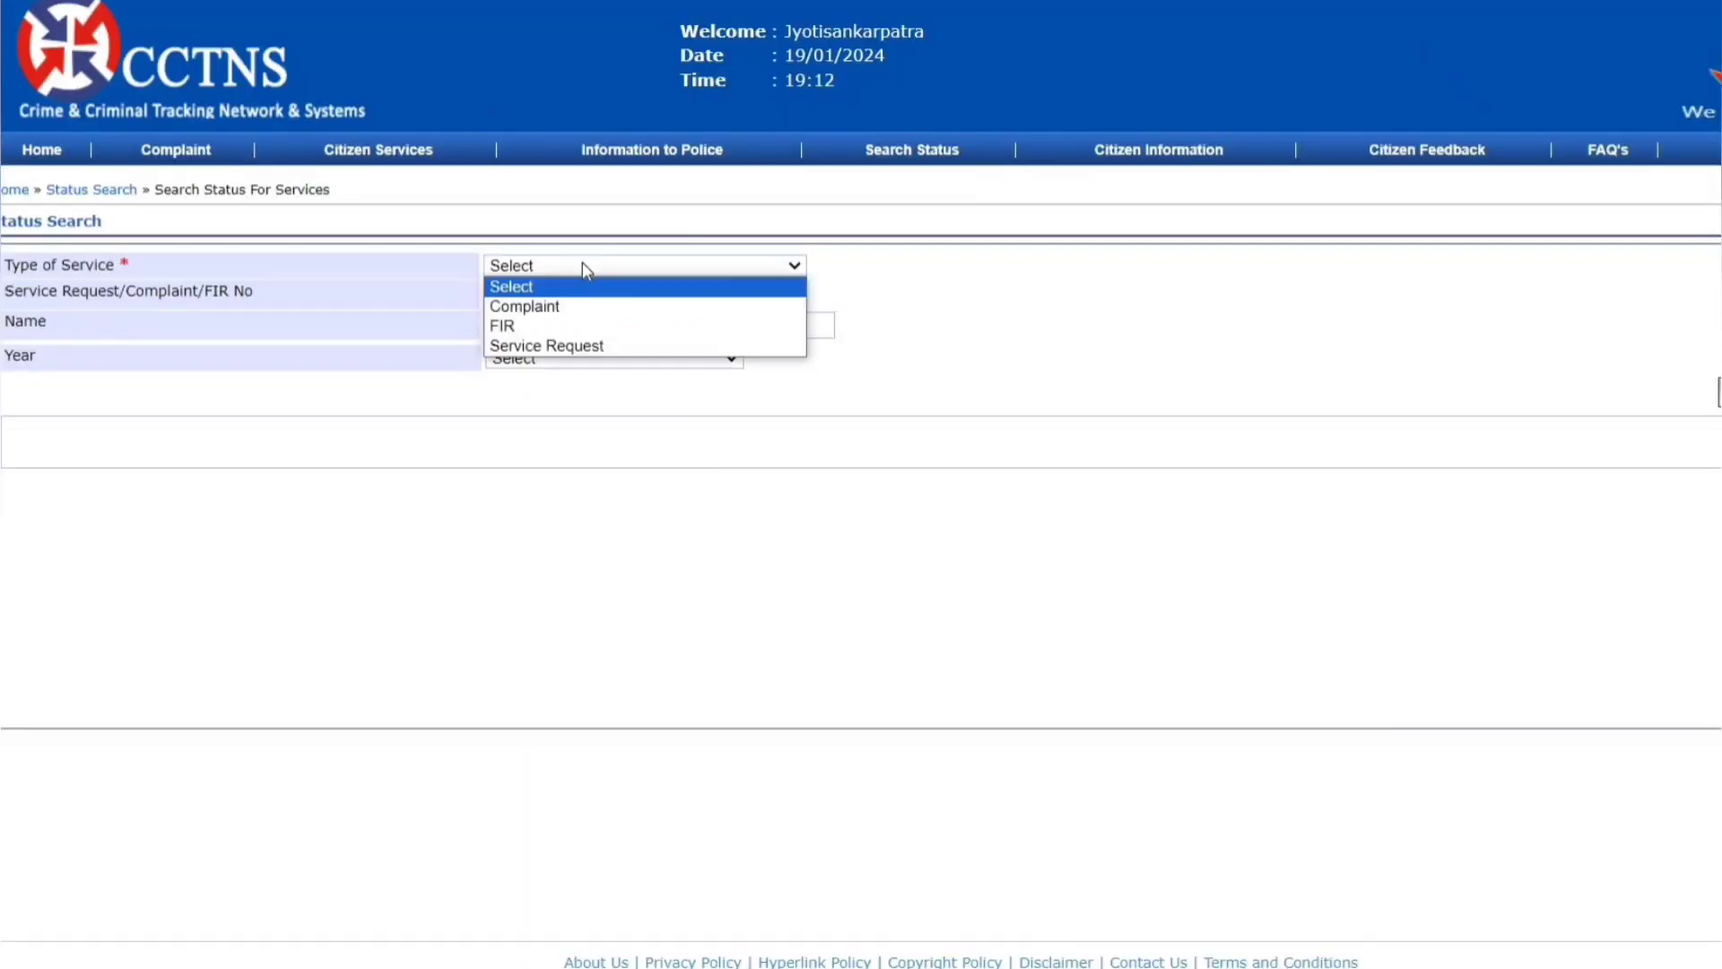
{"action": "left_click", "coordinate": [547, 341]}
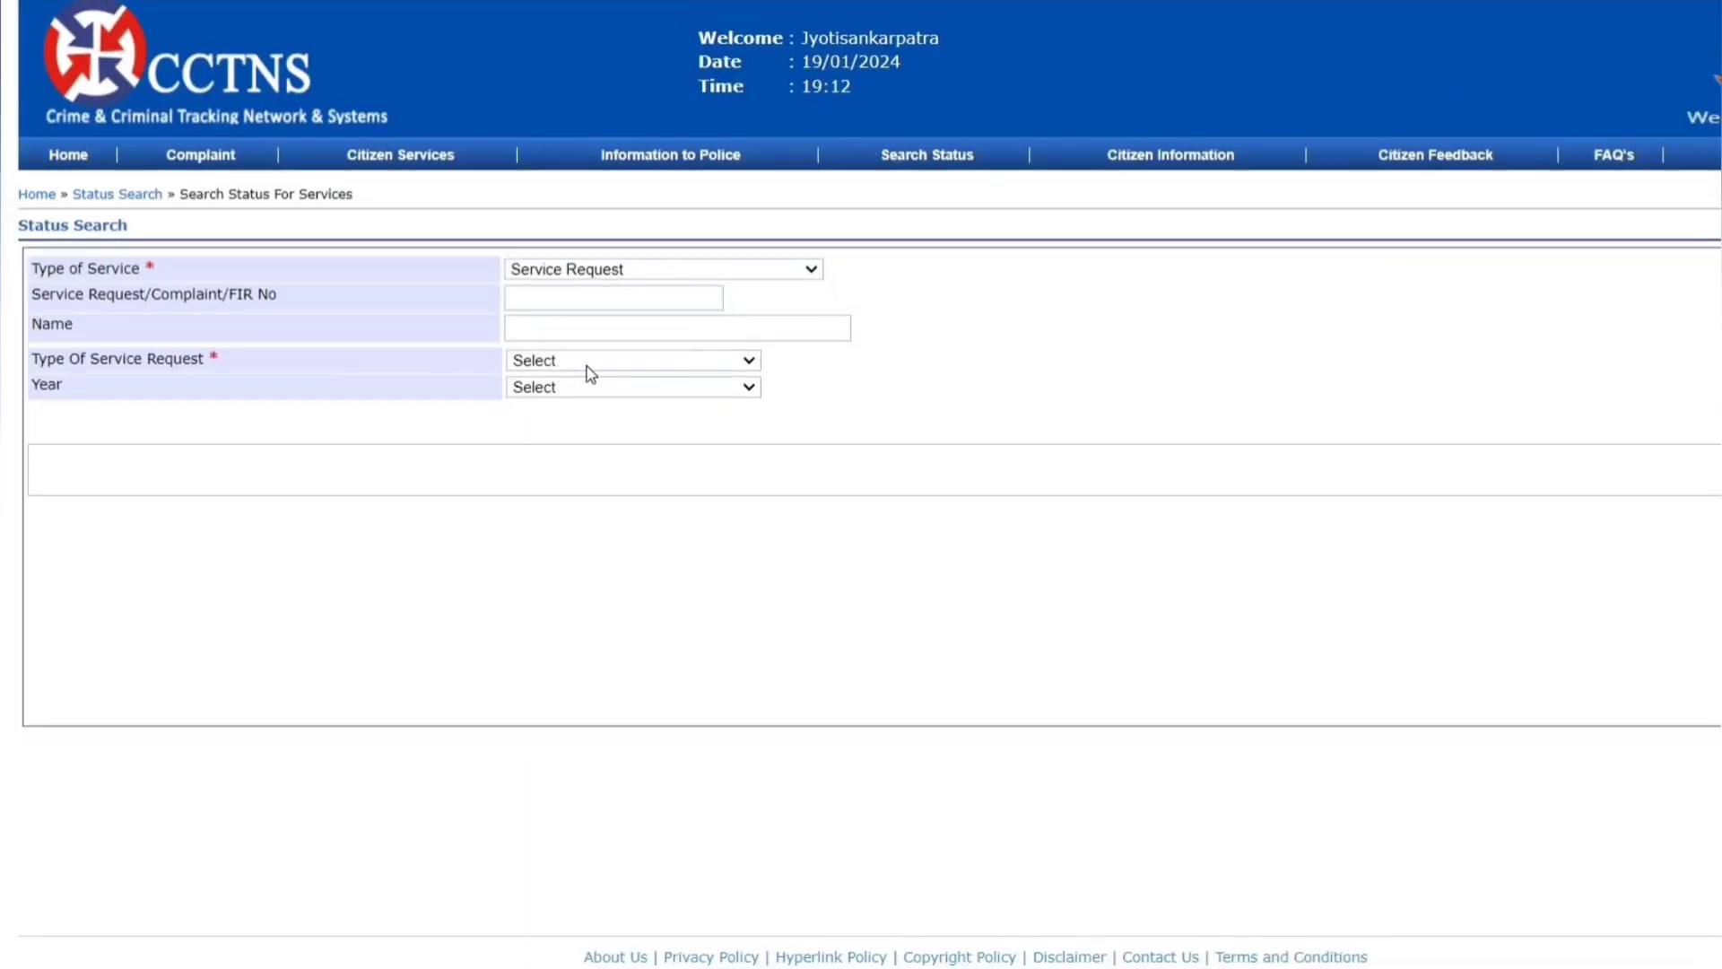
{"action": "left_click", "coordinate": [568, 361]}
{"action": "left_click", "coordinate": [574, 517]}
{"action": "left_click", "coordinate": [600, 388]}
{"action": "scroll", "coordinate": [615, 603], "scroll_direction": "down", "scroll_amount": 10}
{"action": "scroll", "coordinate": [615, 603], "scroll_direction": "down", "scroll_amount": 10}
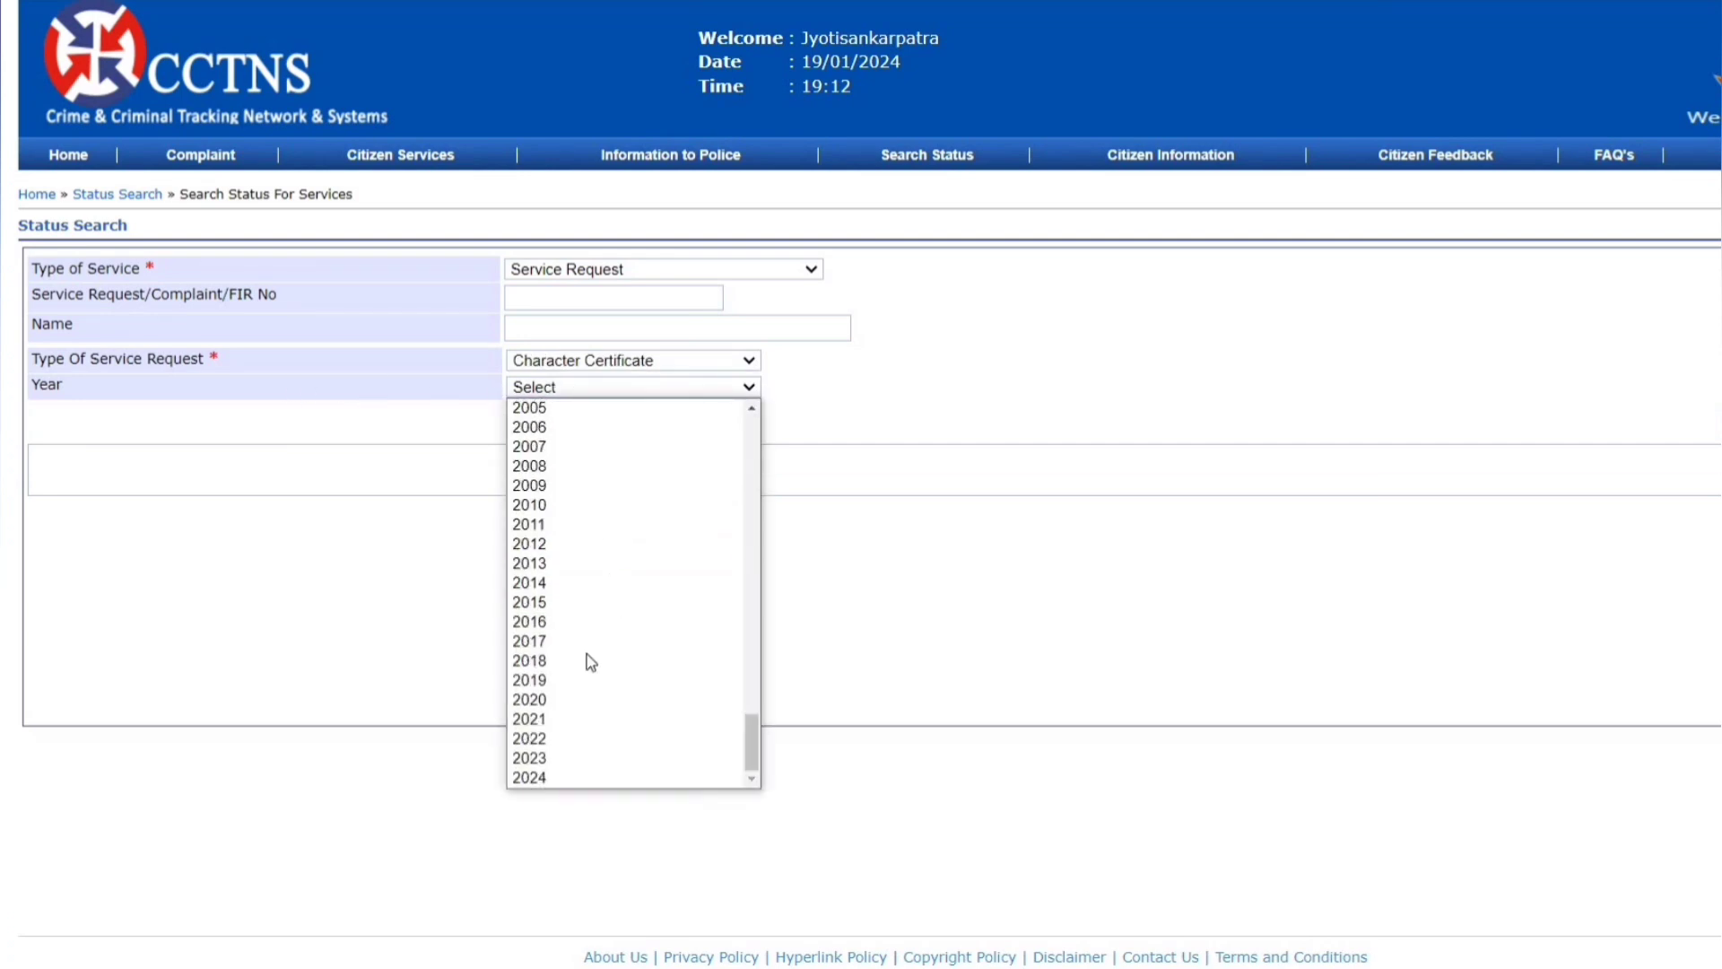
{"action": "left_click", "coordinate": [542, 765]}
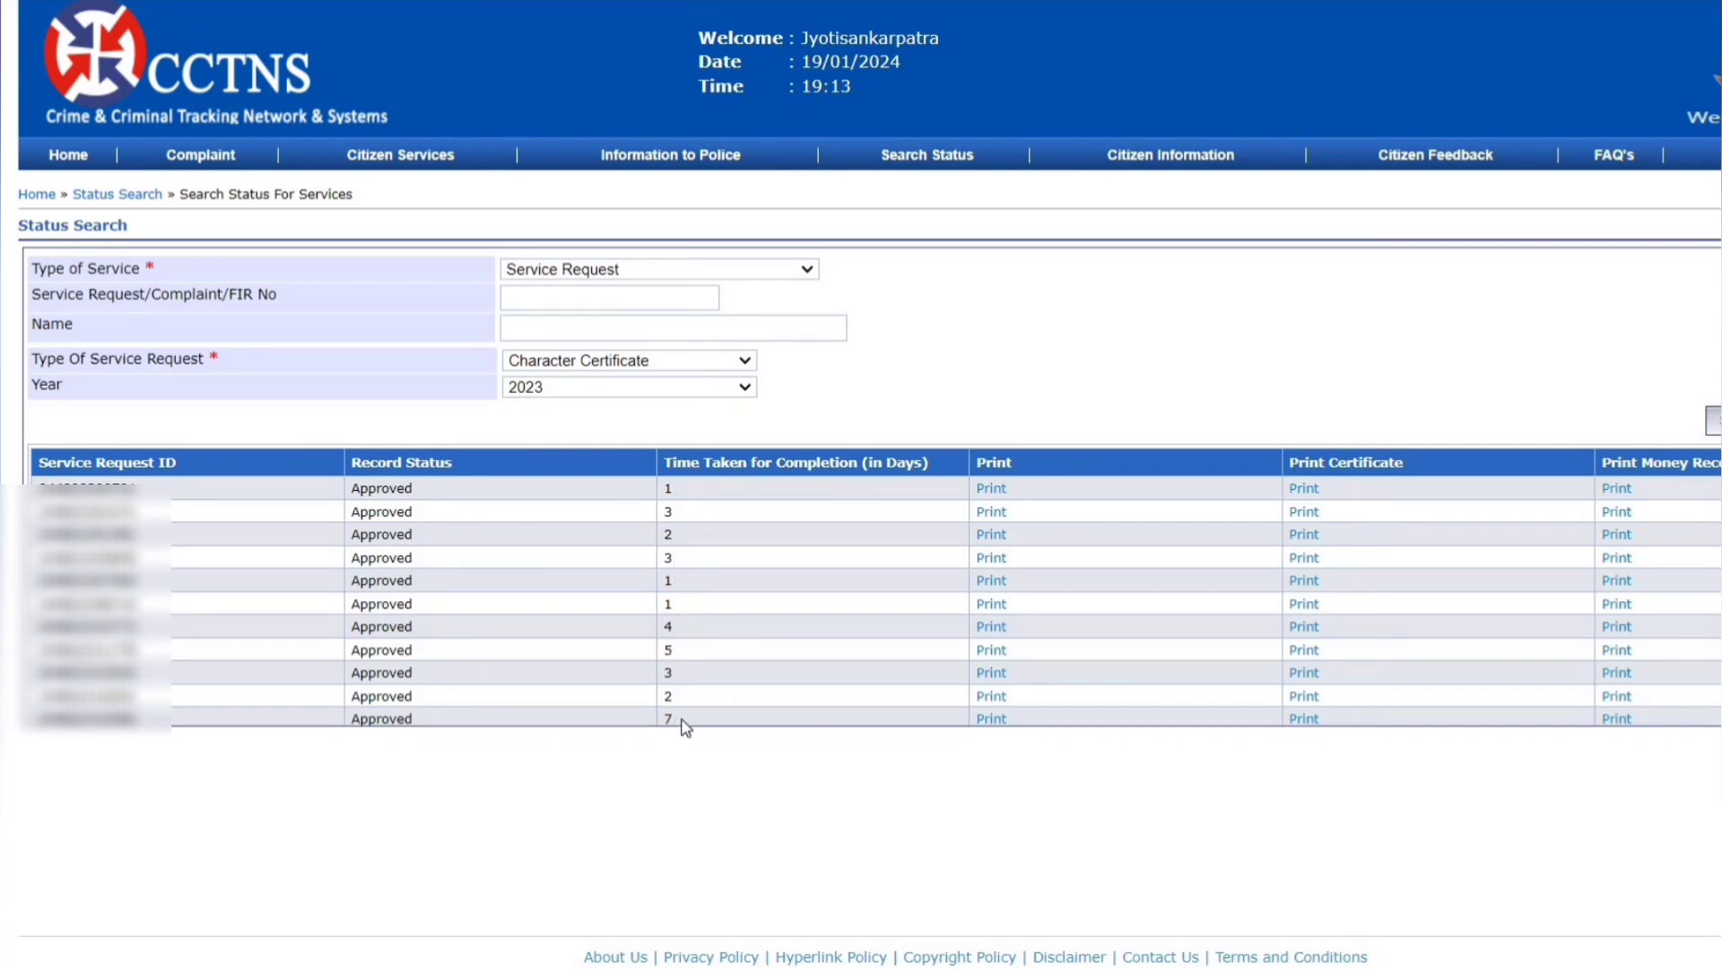
- Switch the search year to 2024 and download the approved request's certificate PDF
{"action": "left_click", "coordinate": [633, 389]}
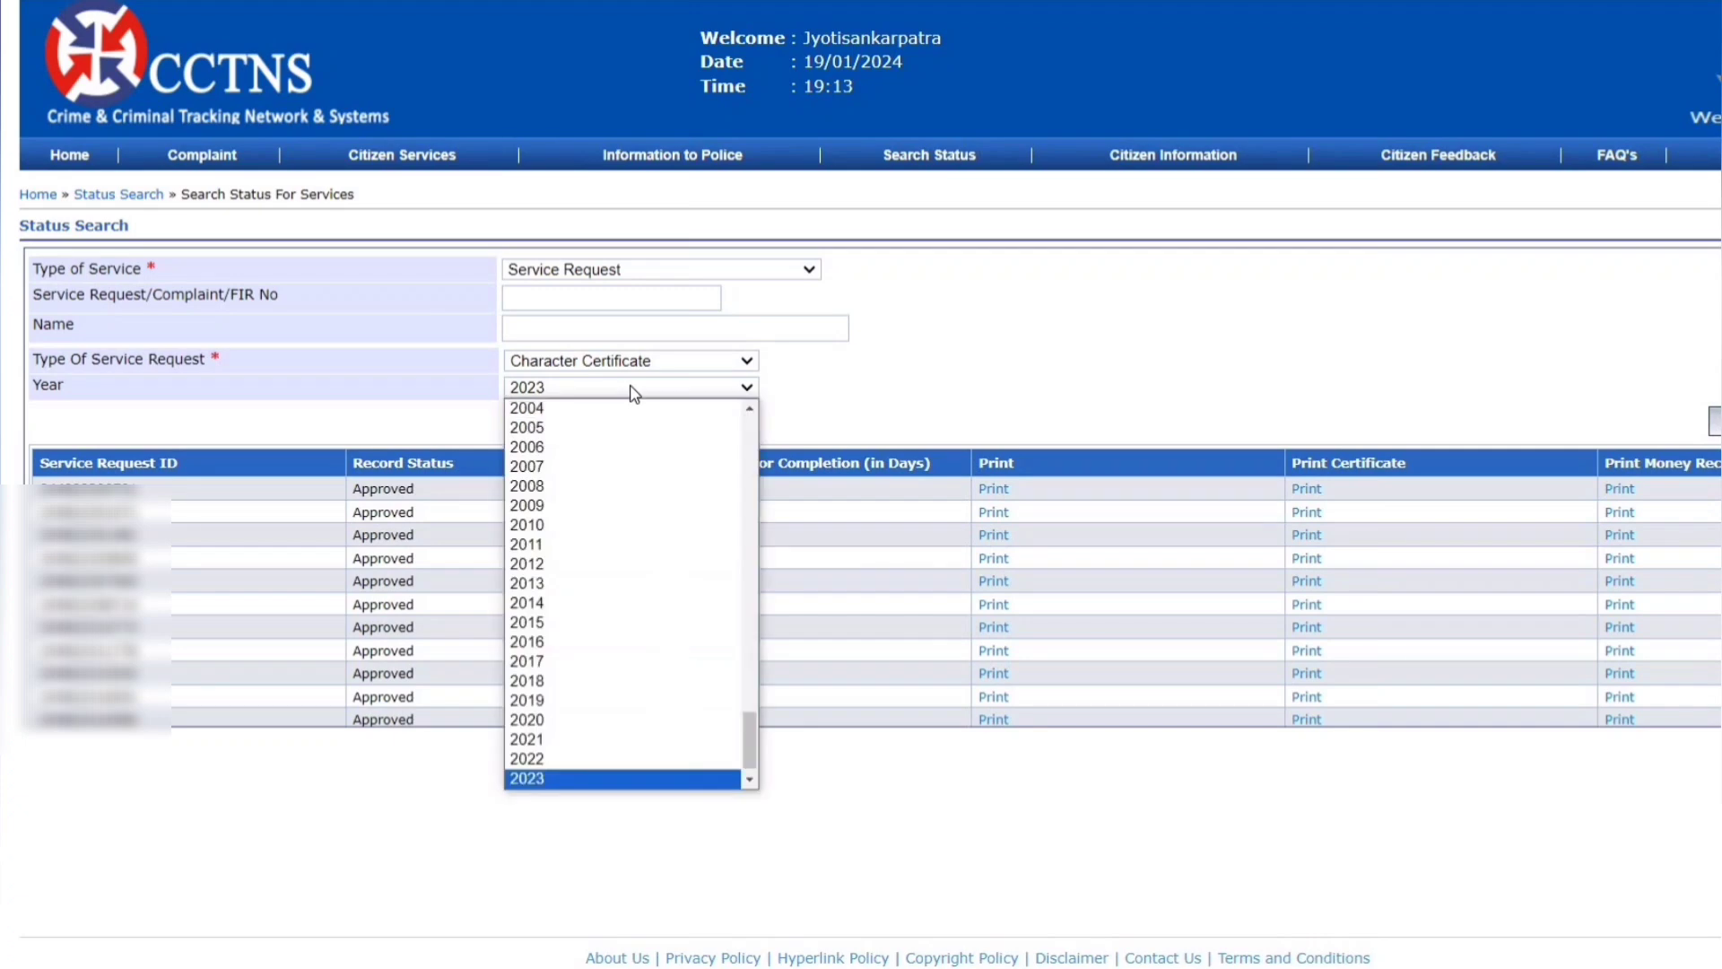
{"action": "scroll", "coordinate": [604, 662], "scroll_direction": "down", "scroll_amount": 1}
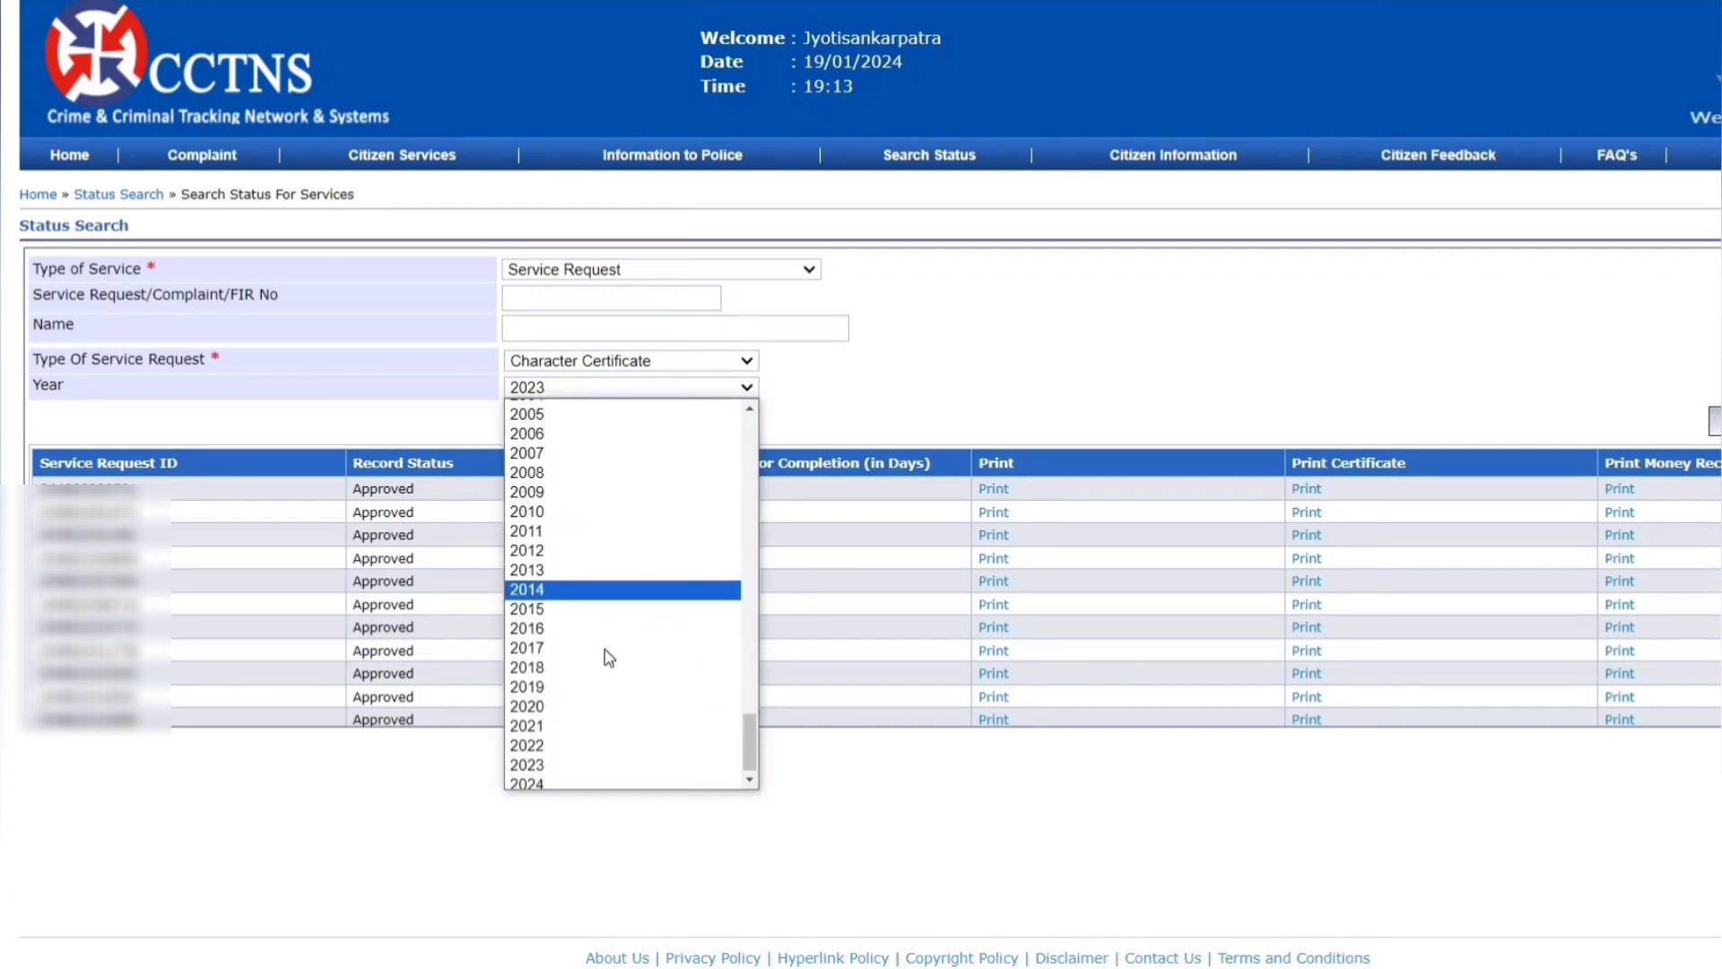
{"action": "left_click", "coordinate": [547, 776]}
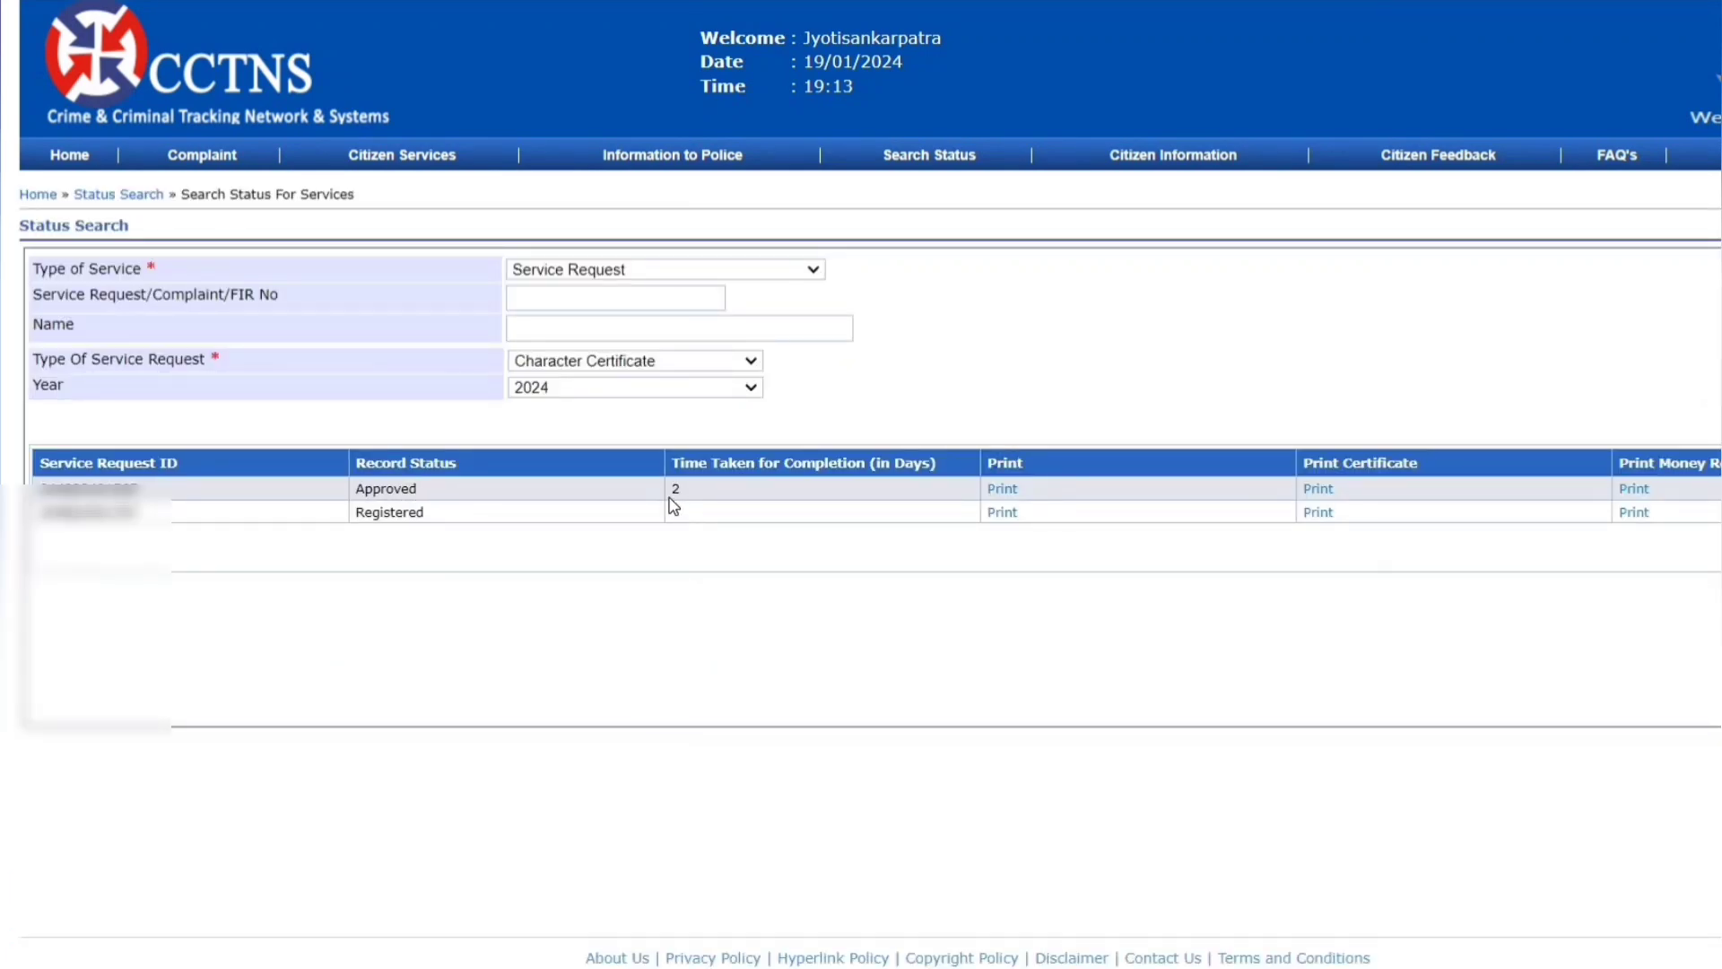
{"action": "left_click", "coordinate": [1319, 489]}
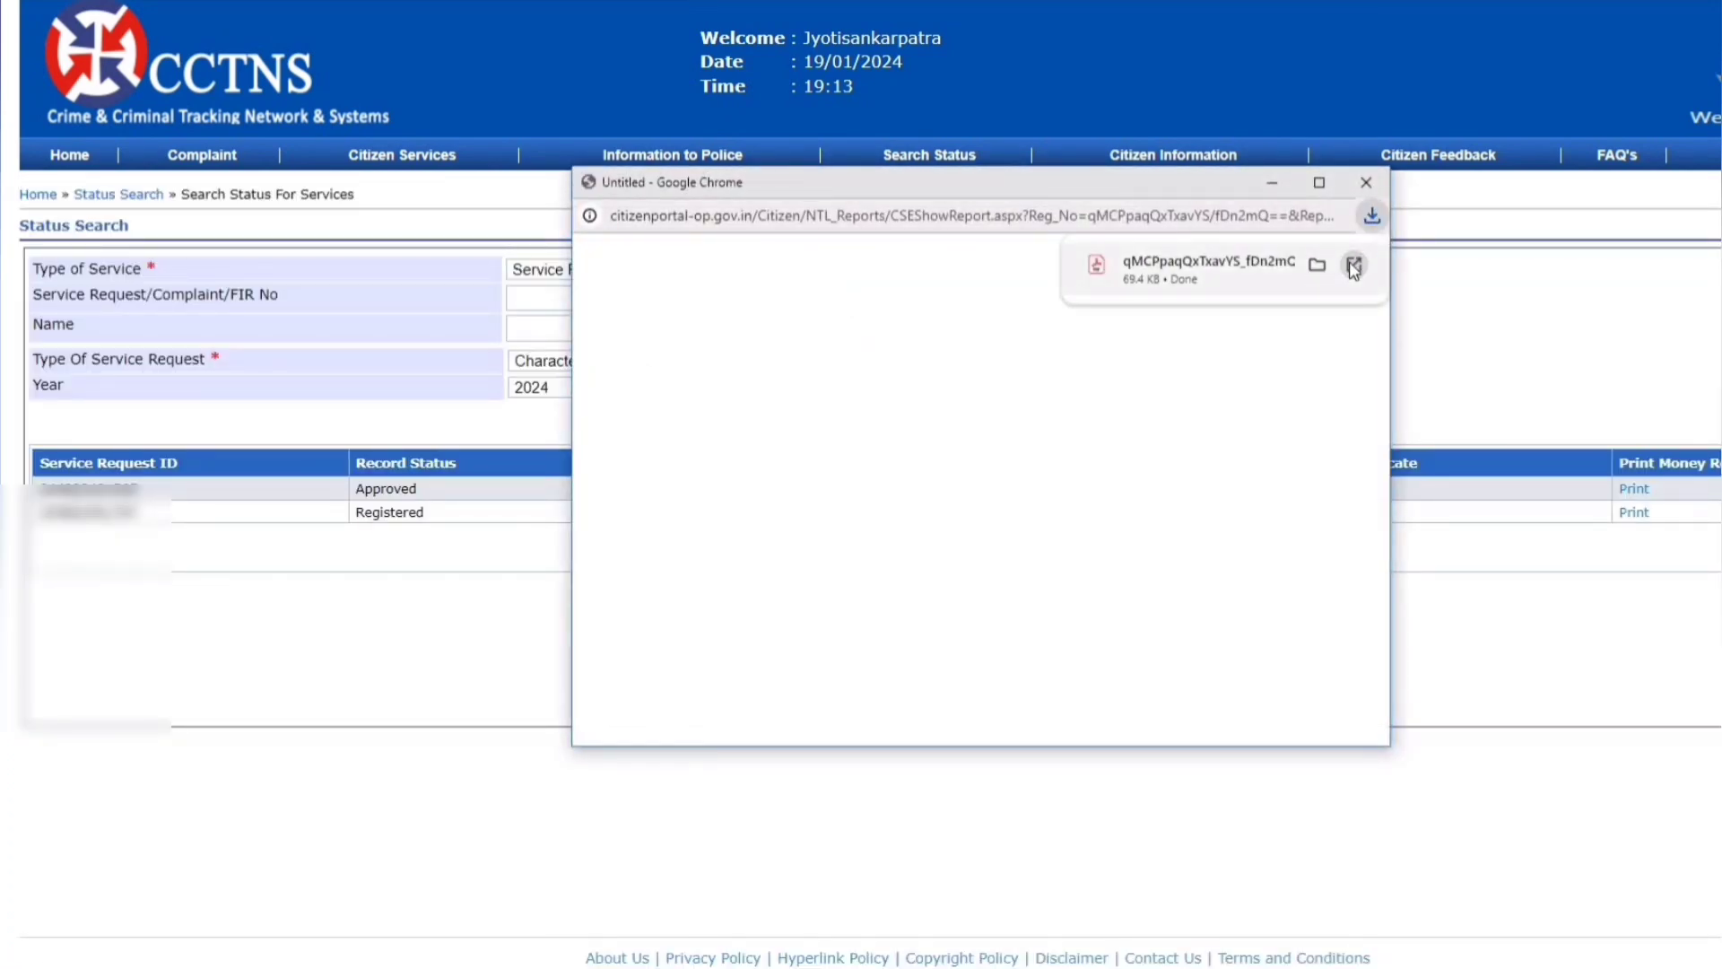
- Open the downloaded 69.4 KB Character Certificate PDF from Chrome's download bubble
{"action": "left_click", "coordinate": [1354, 267]}
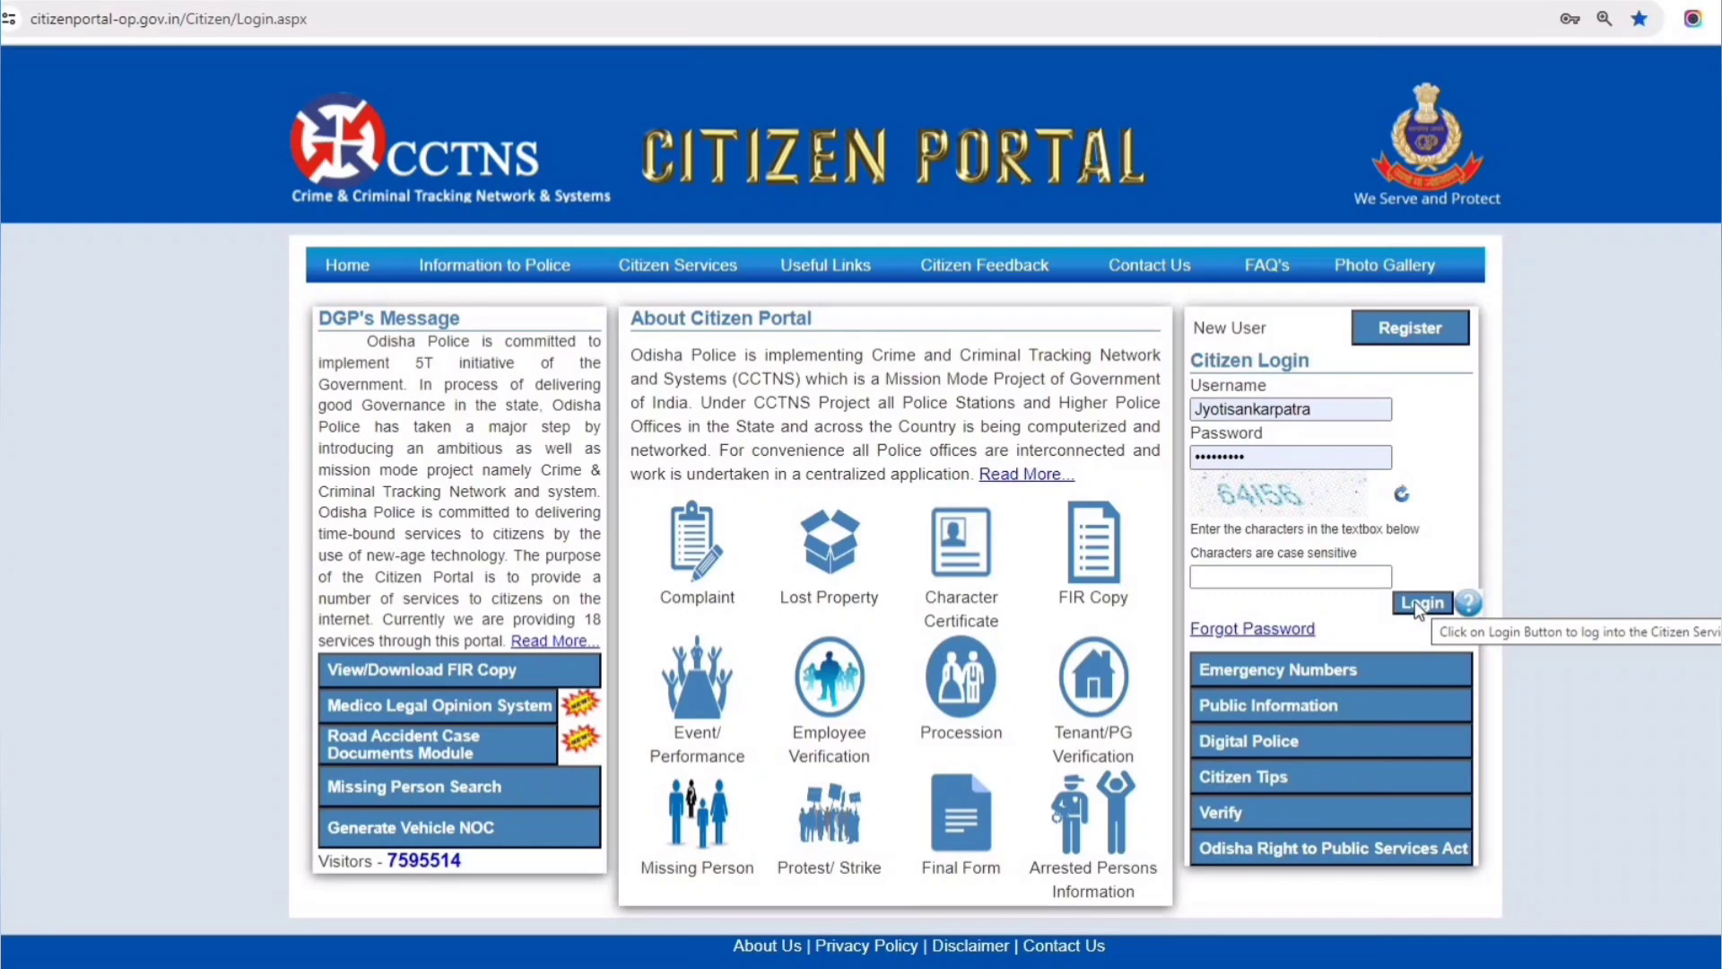
- Open the Citizen Registration form via Register next to New User
{"action": "left_click", "coordinate": [1405, 331]}
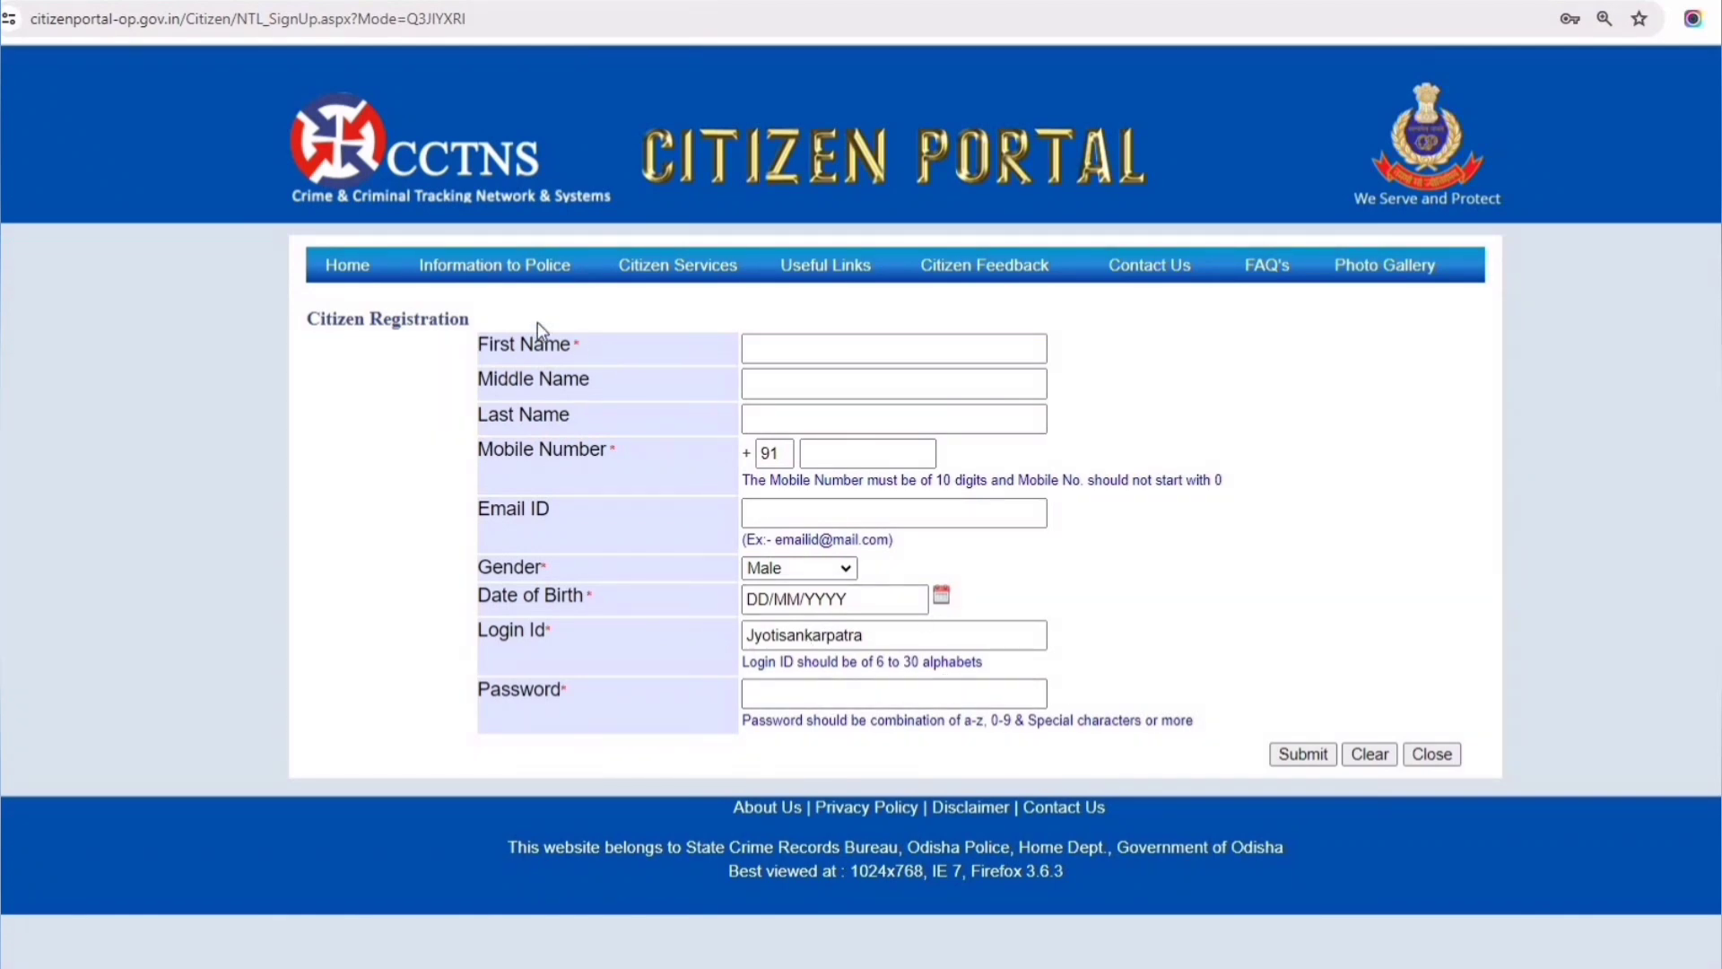
- Return to the login page, fill in the captcha characters and log in
{"action": "left_click", "coordinate": [382, 289]}
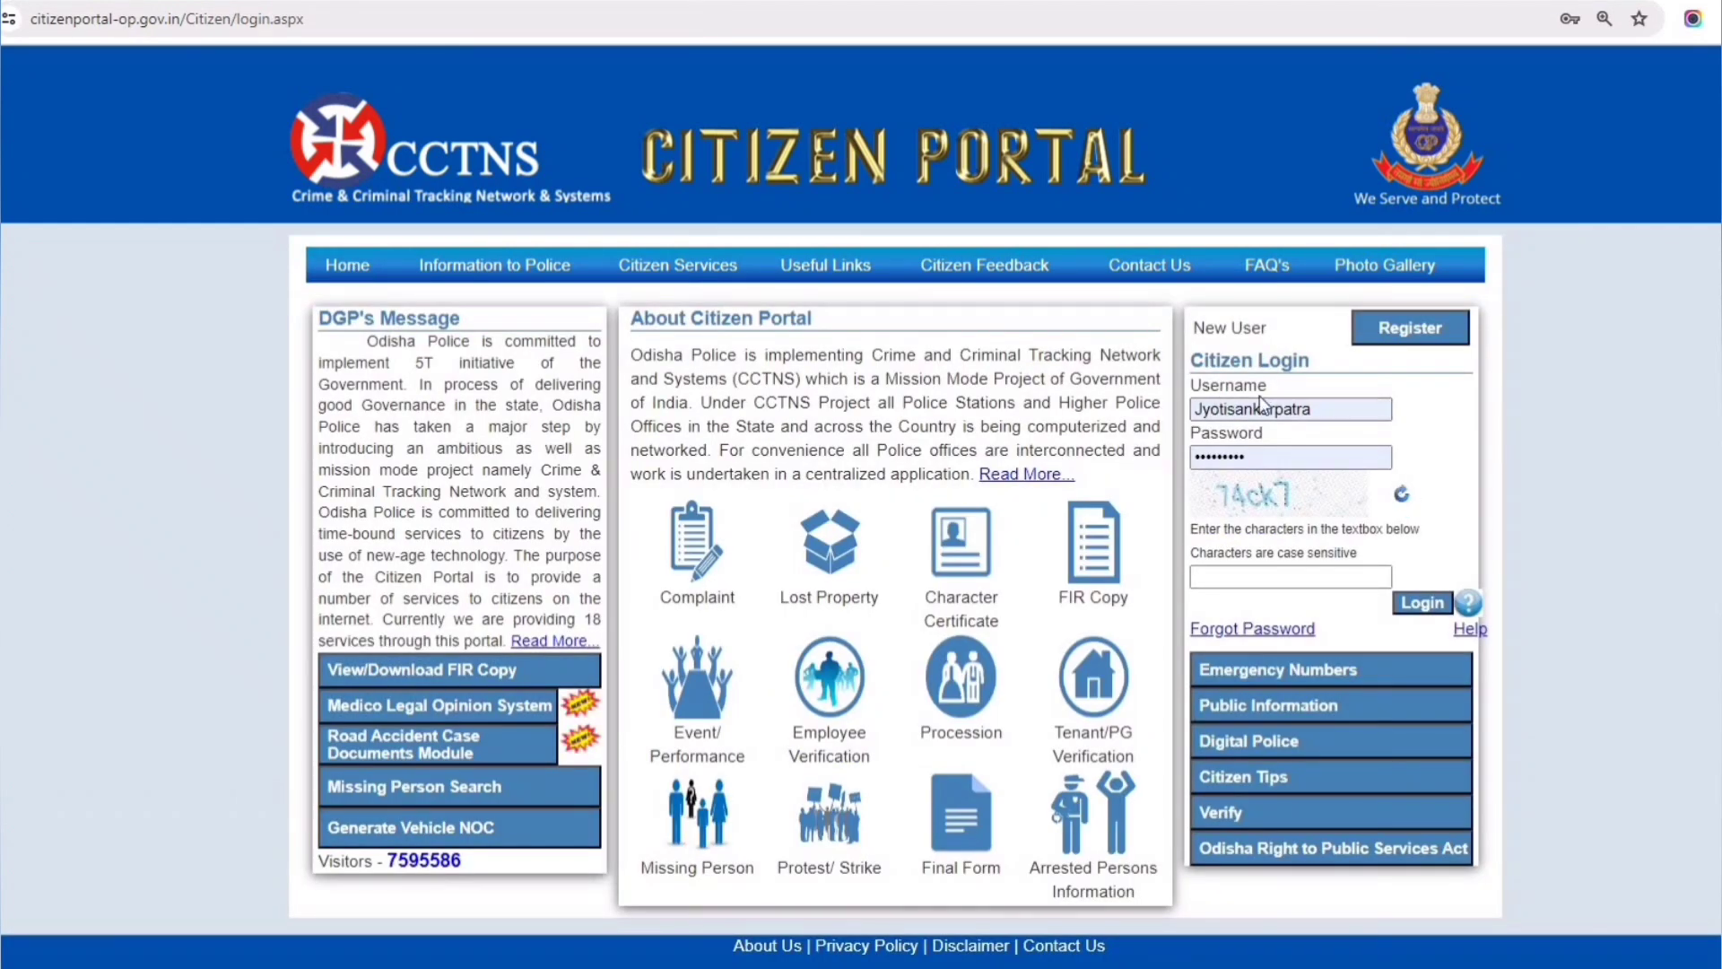
{"action": "left_click", "coordinate": [1227, 579]}
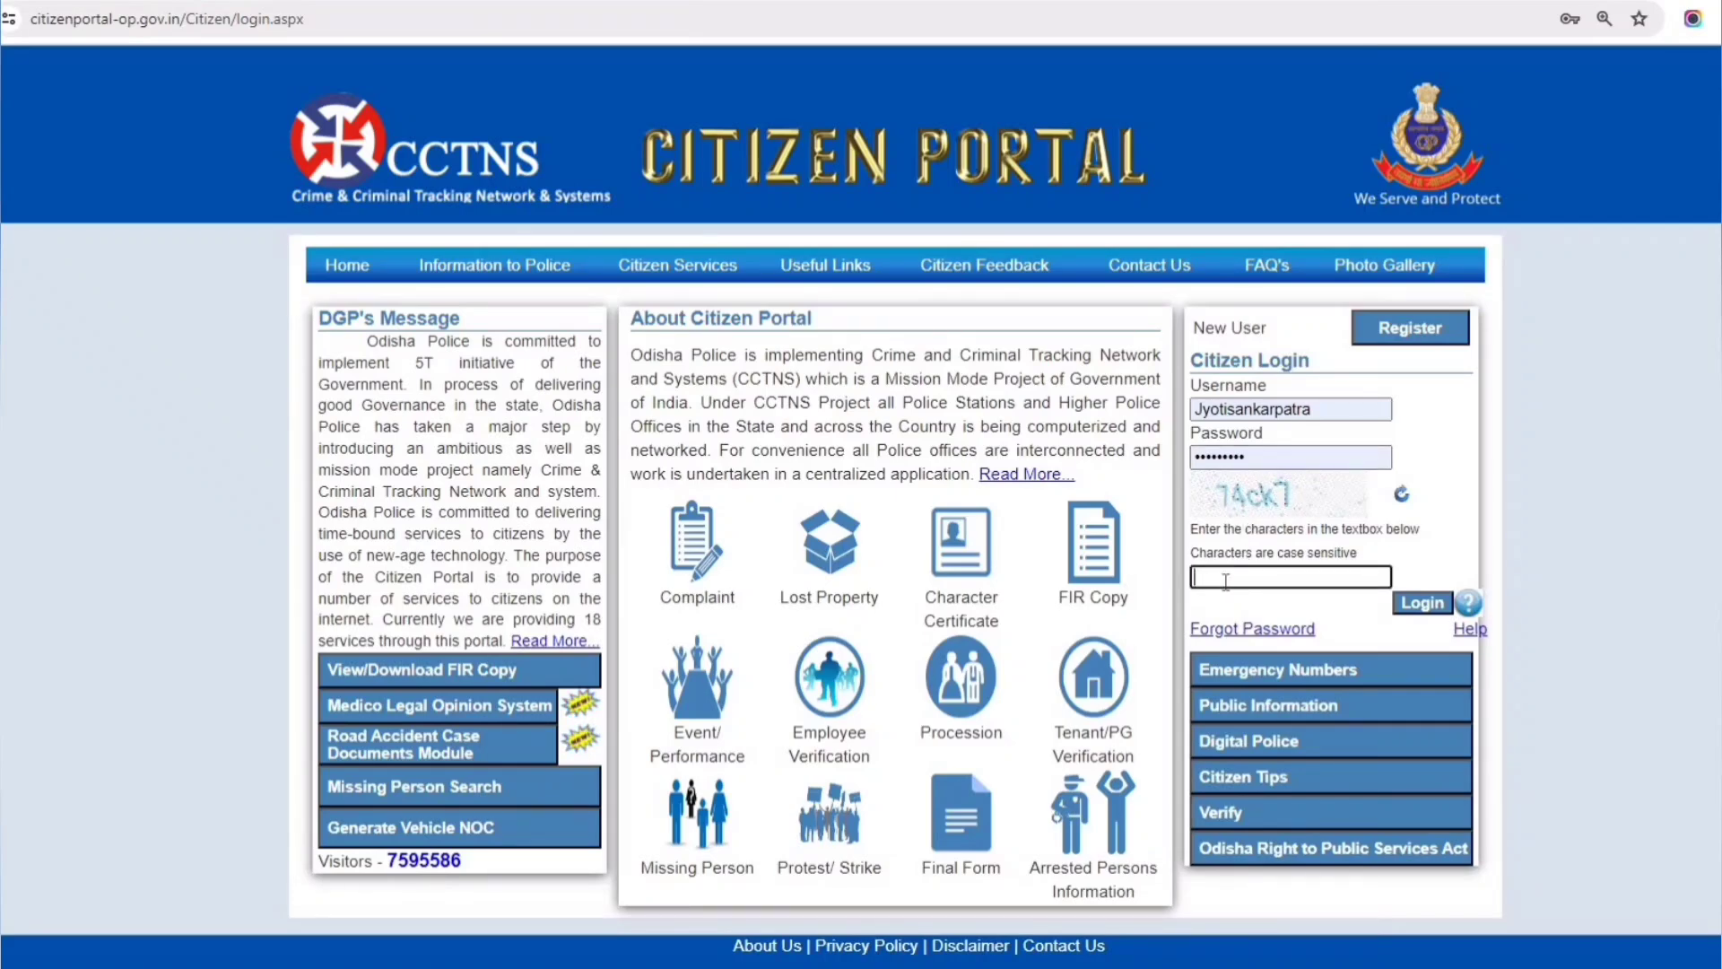
{"action": "type", "text": "74ck7"}
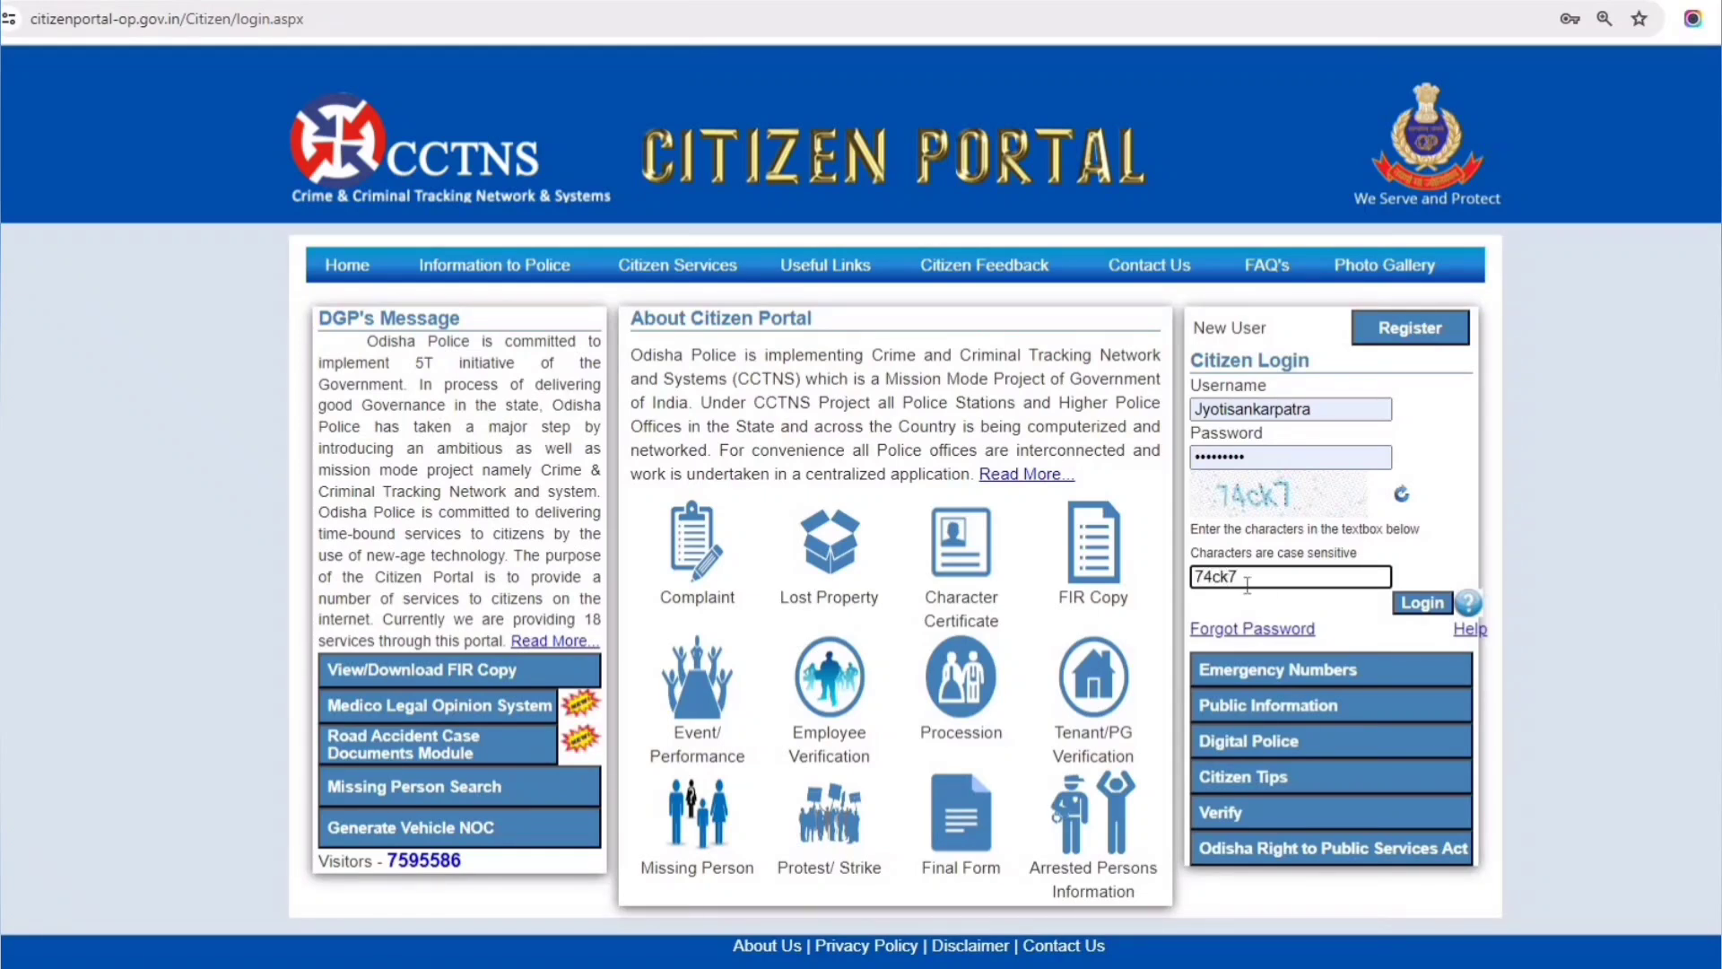
{"action": "left_click", "coordinate": [1425, 601]}
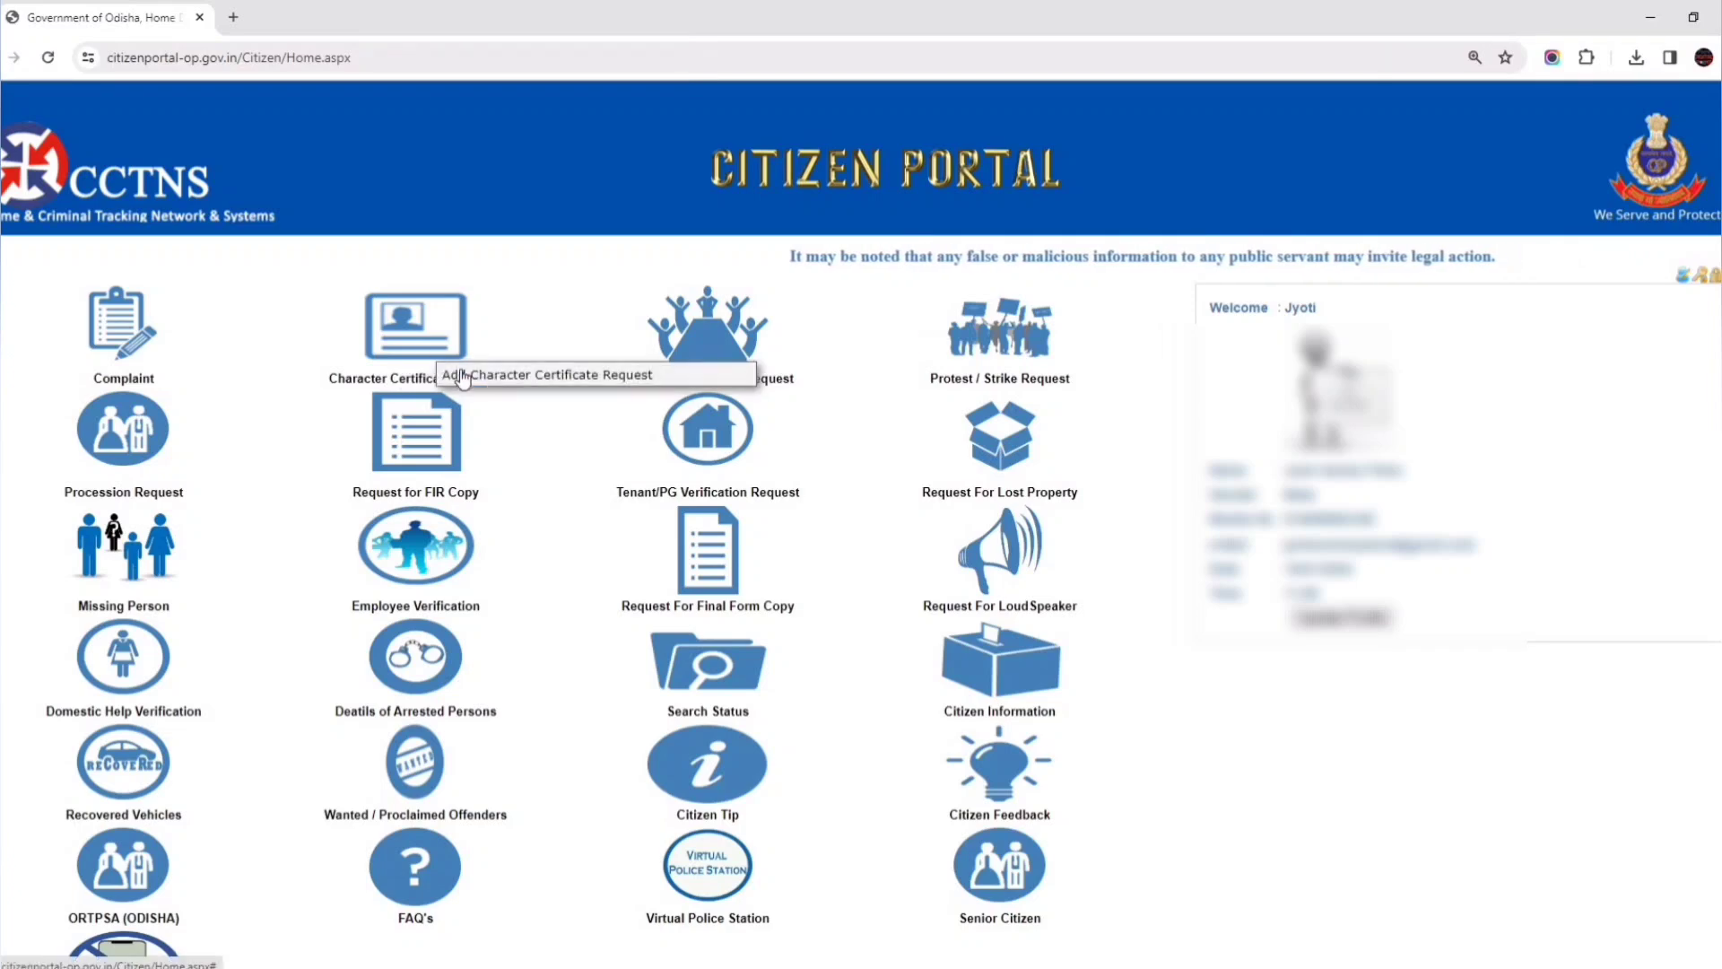
- Start a new Add Character Certificate Request form
{"action": "left_click", "coordinate": [543, 384]}
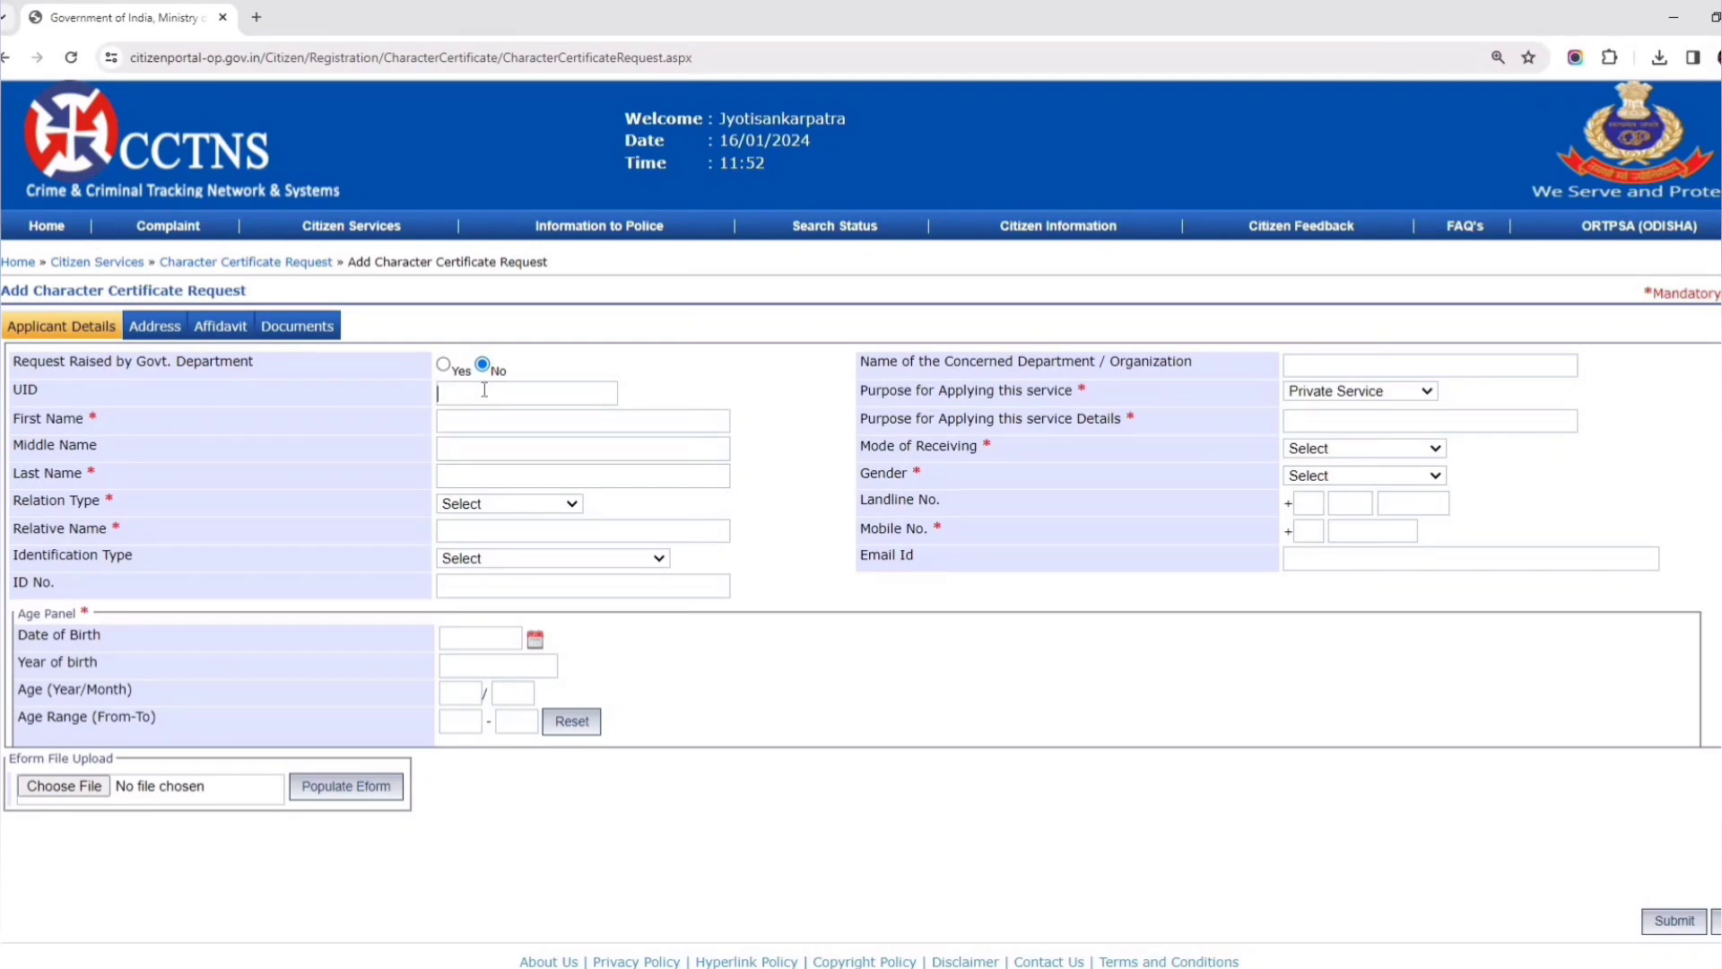
- Enter the applicant's first and last name, leaving the middle name blank
{"action": "left_click", "coordinate": [463, 423]}
{"action": "left_click", "coordinate": [467, 455]}
{"action": "left_click", "coordinate": [465, 474]}
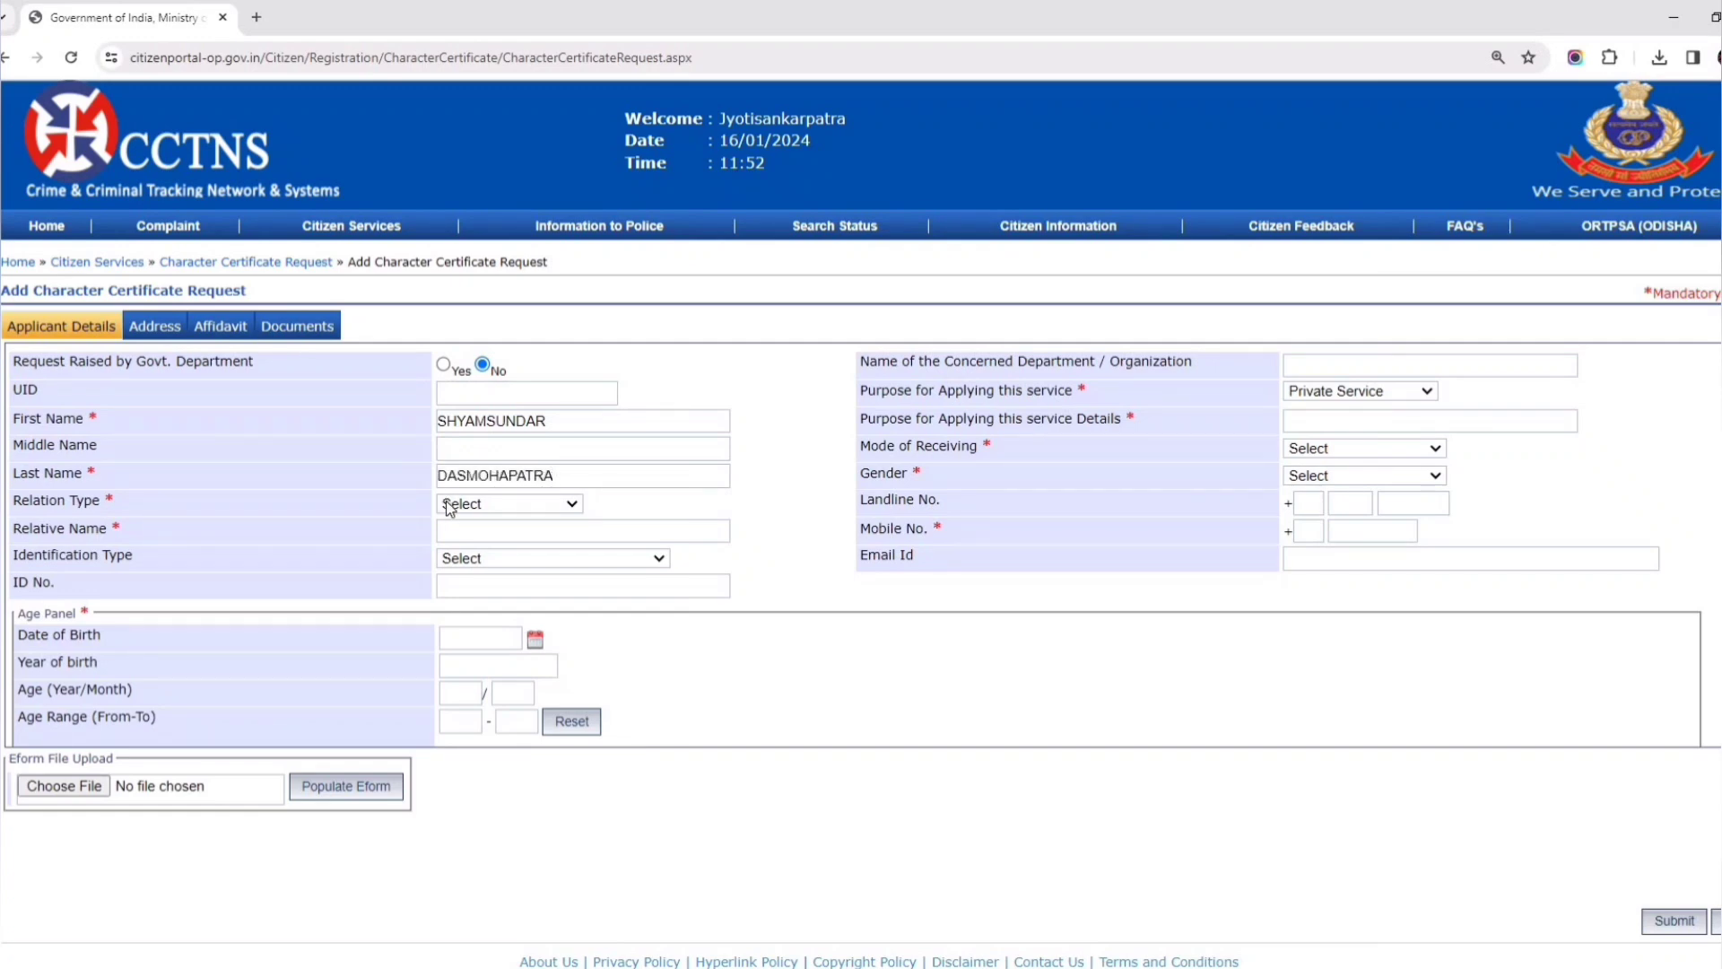
- Set relation type Father with the father's name and identification AADHAR CARD(UIDAI)
{"action": "left_click", "coordinate": [498, 503]}
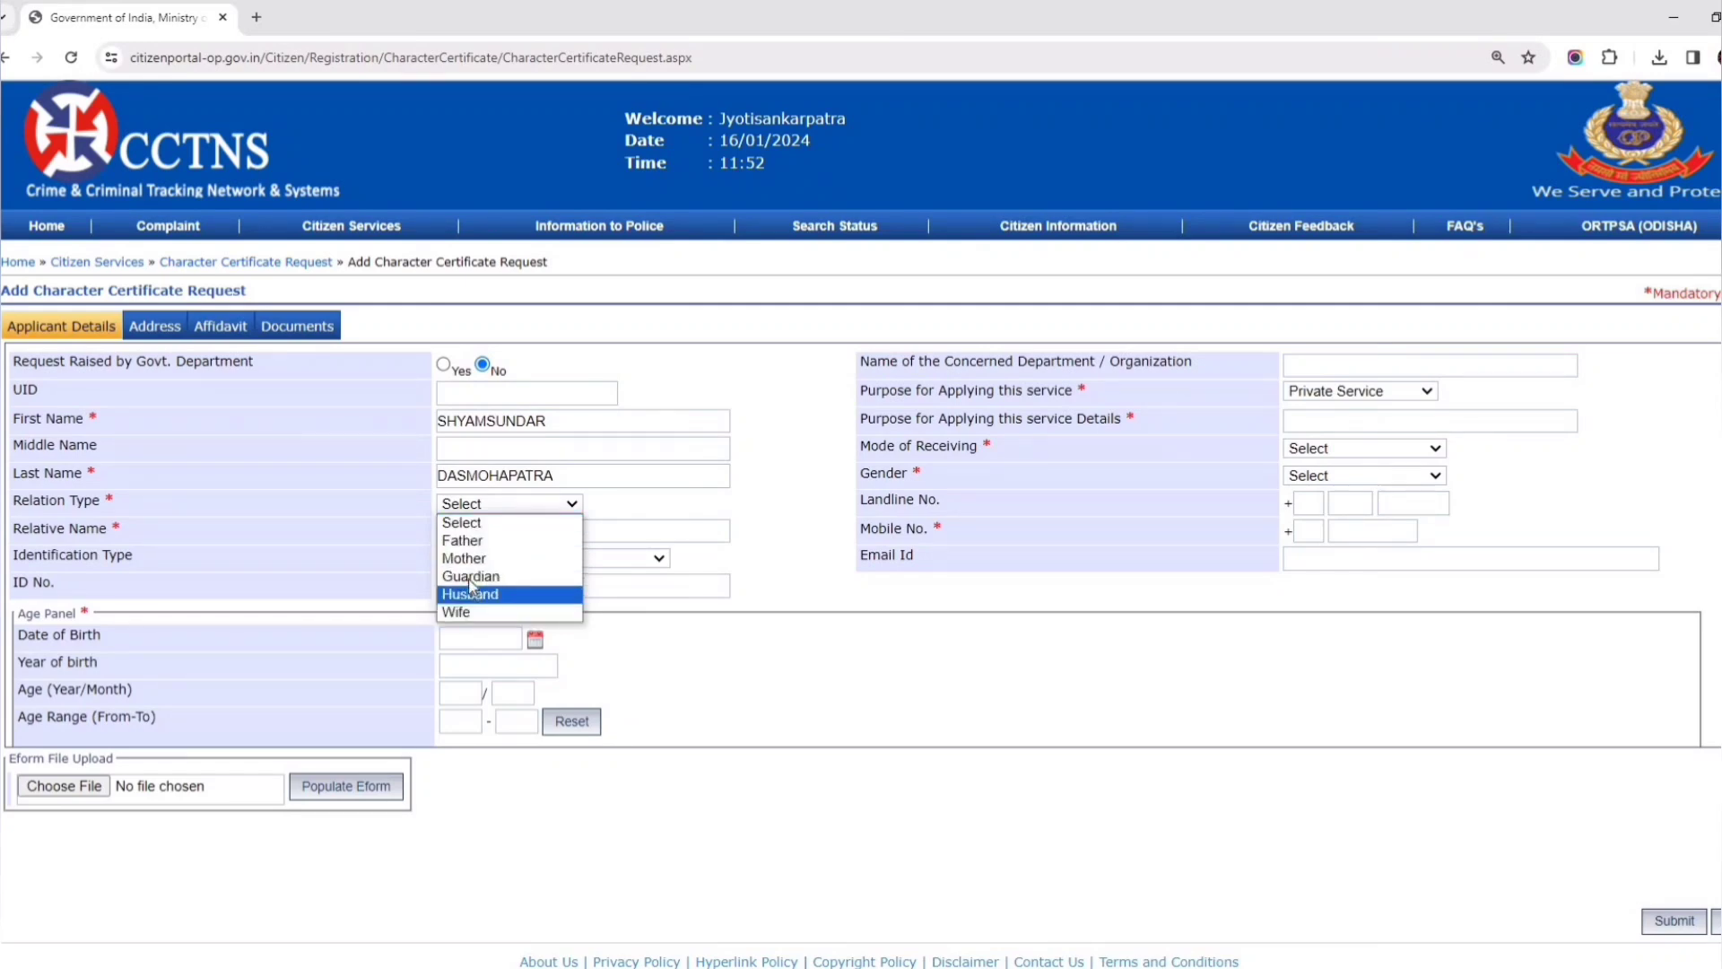
{"action": "left_click", "coordinate": [472, 541]}
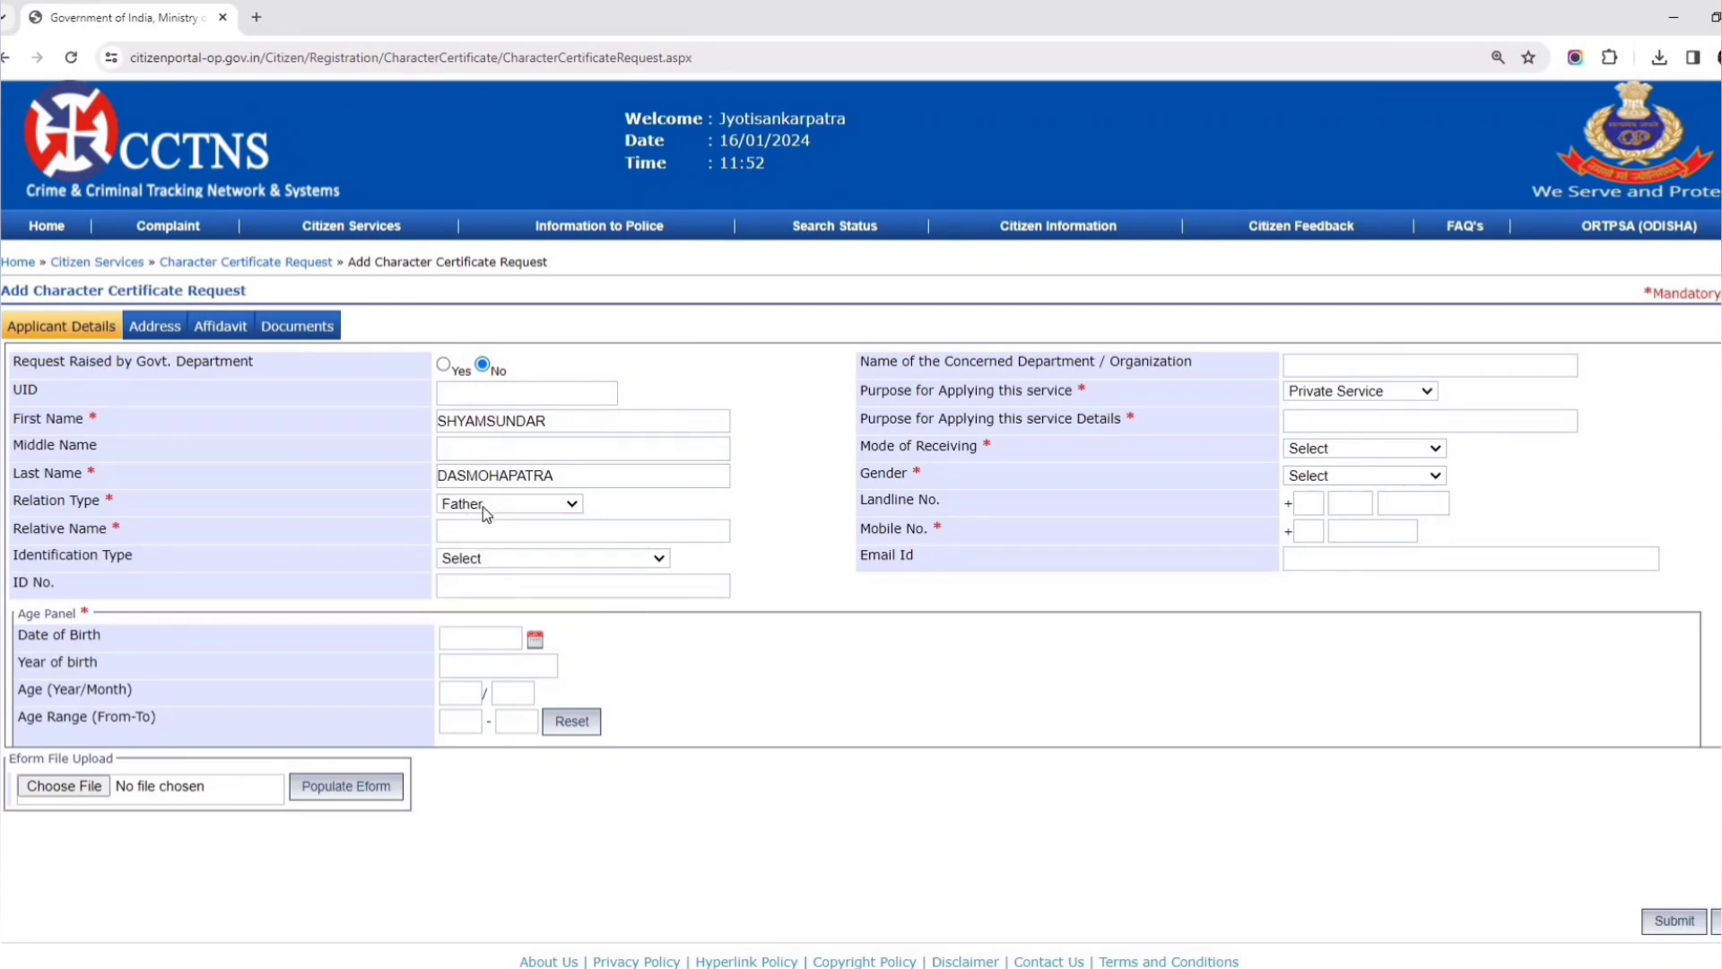
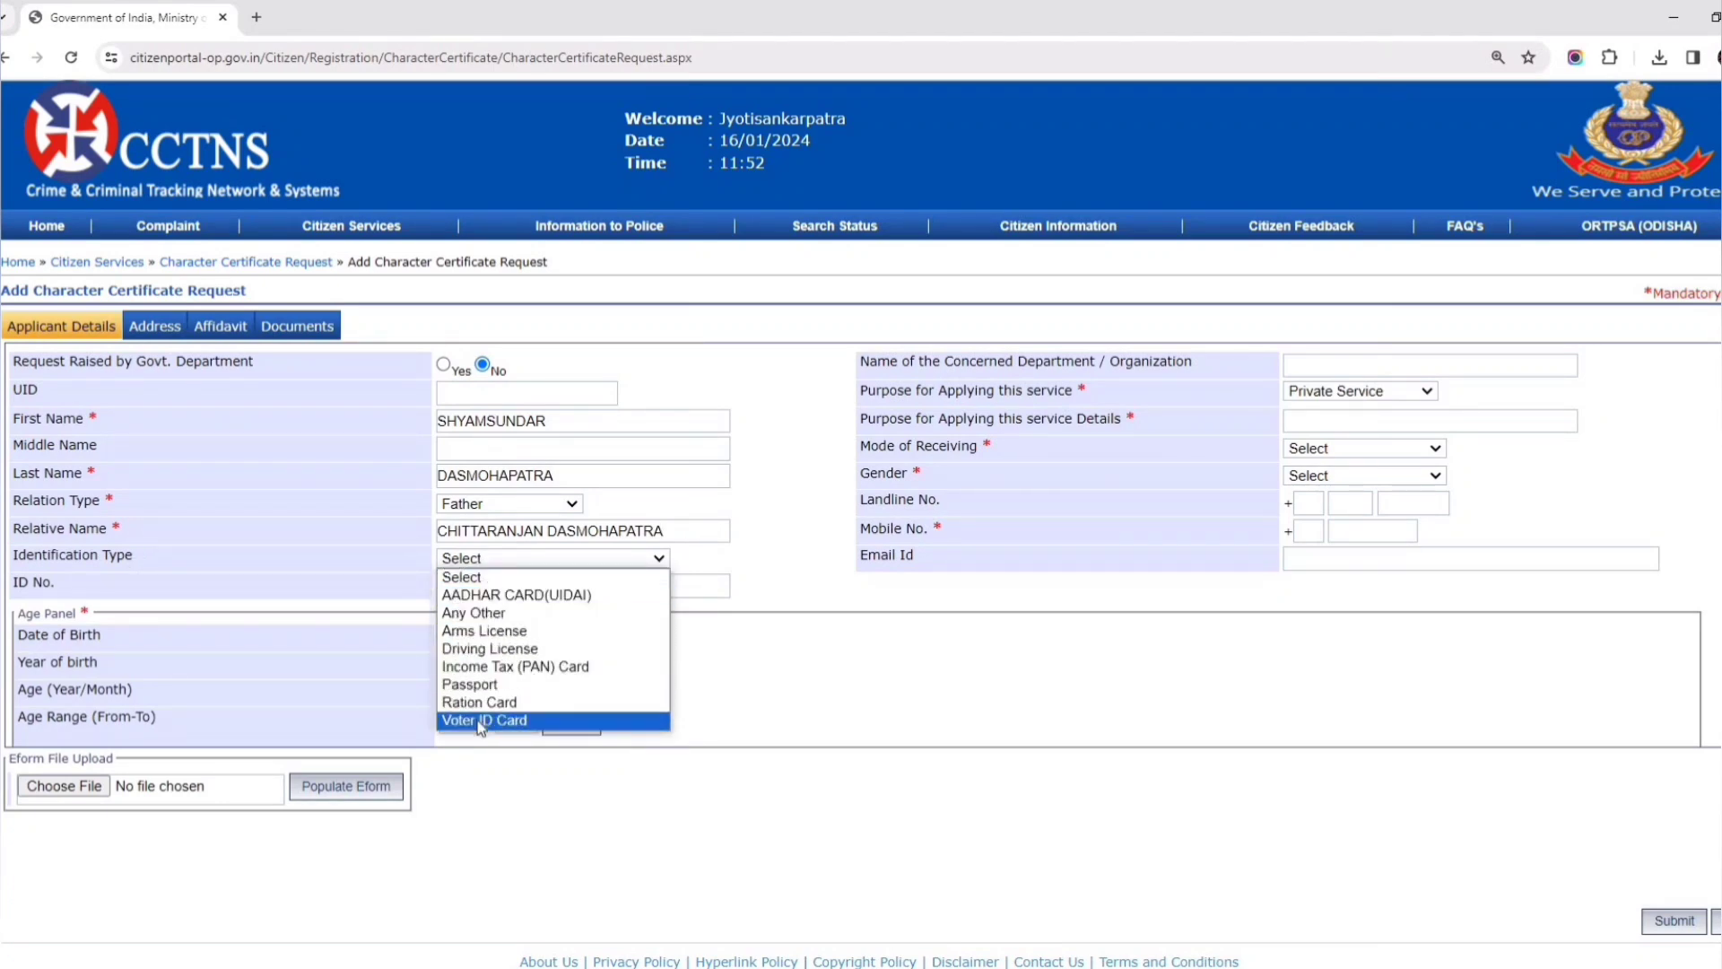
{"action": "left_click", "coordinate": [489, 595]}
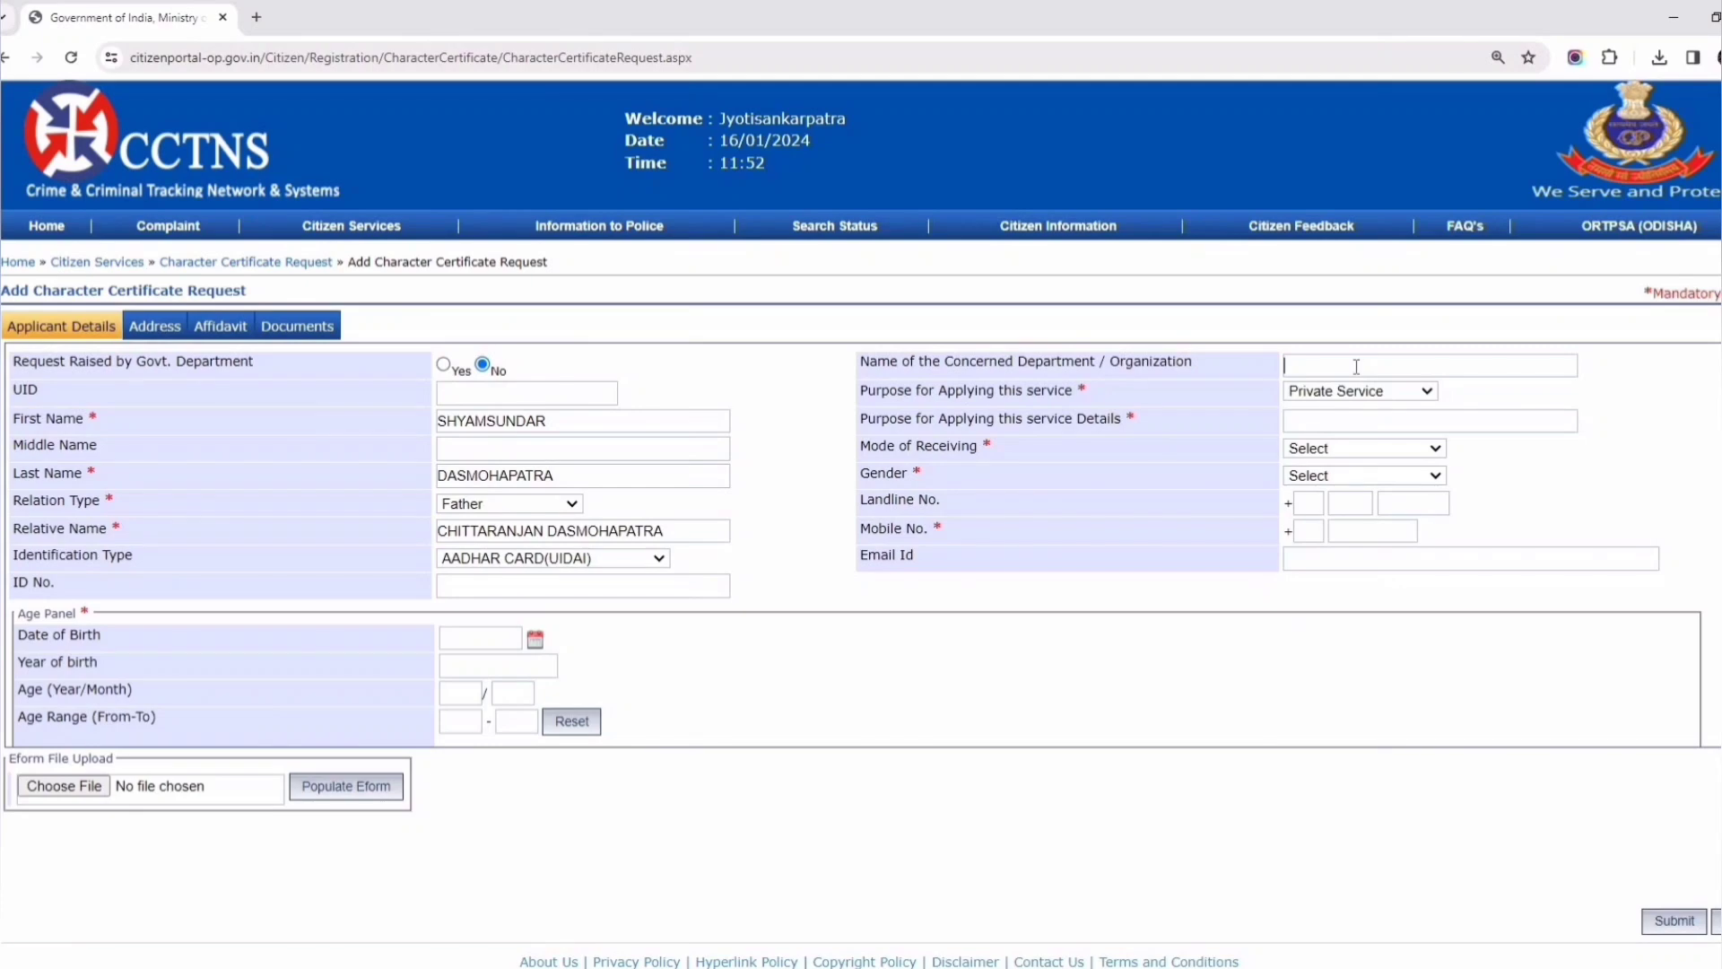
- Keep purpose Private Service, detail 'JOB IN PRIVATE COMPANY', and receive the certificate Online
{"action": "left_click", "coordinate": [1313, 393]}
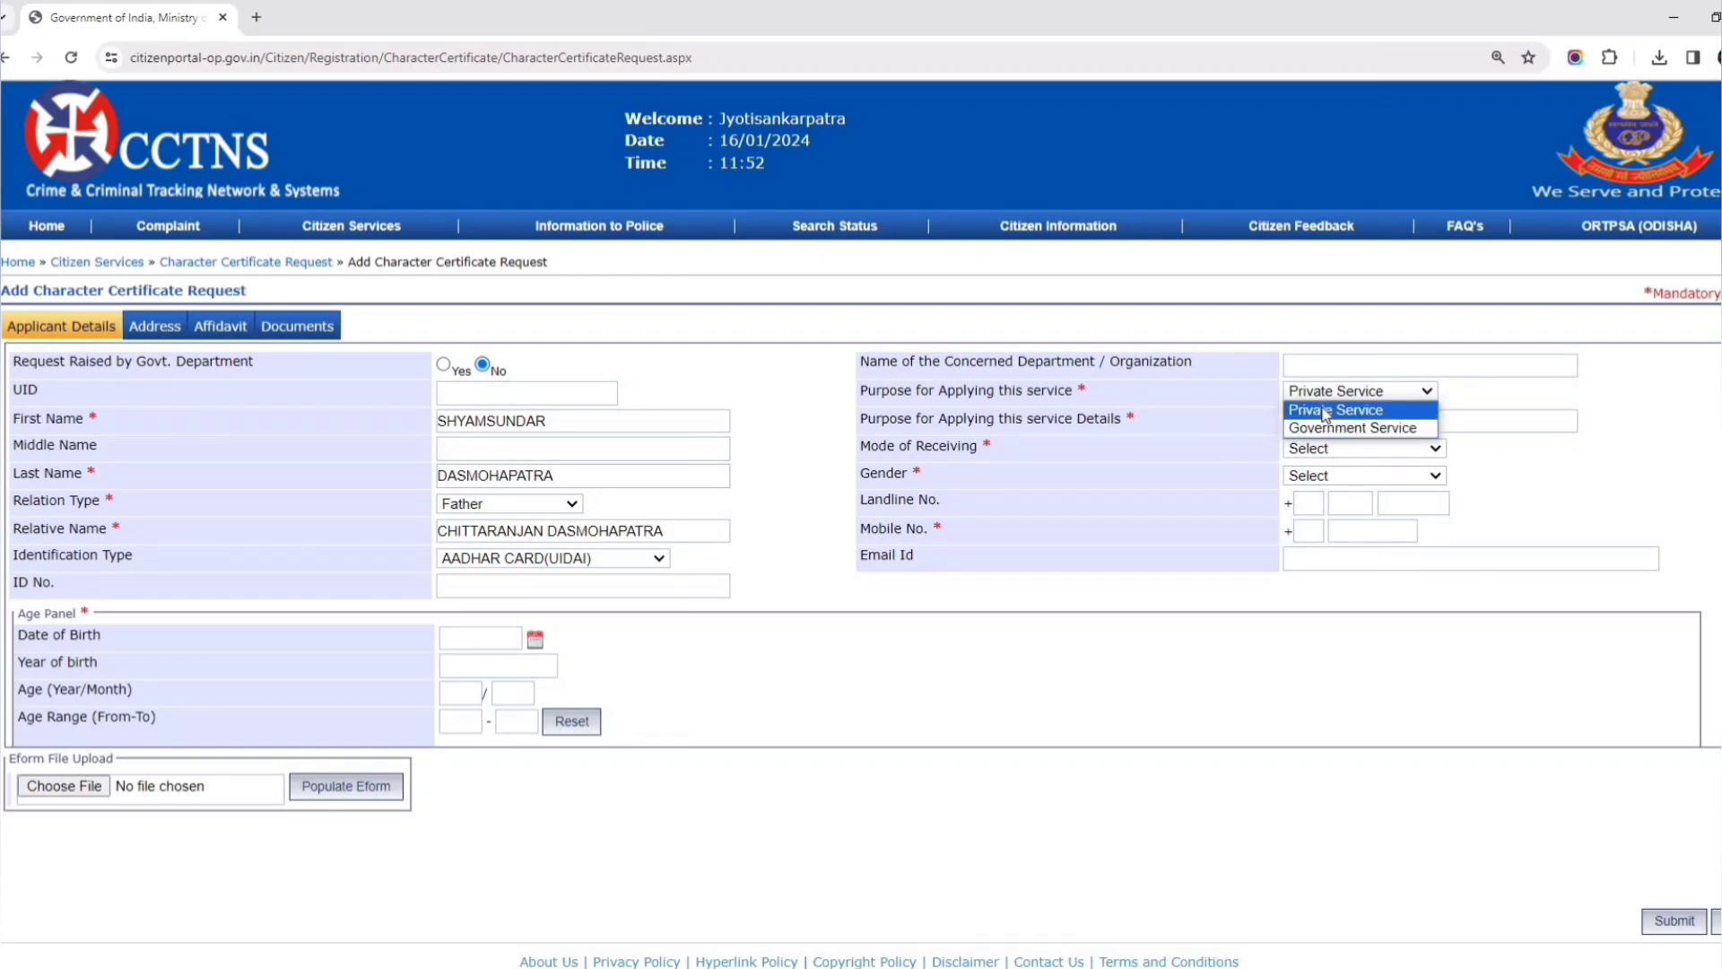
{"action": "left_click", "coordinate": [1326, 411]}
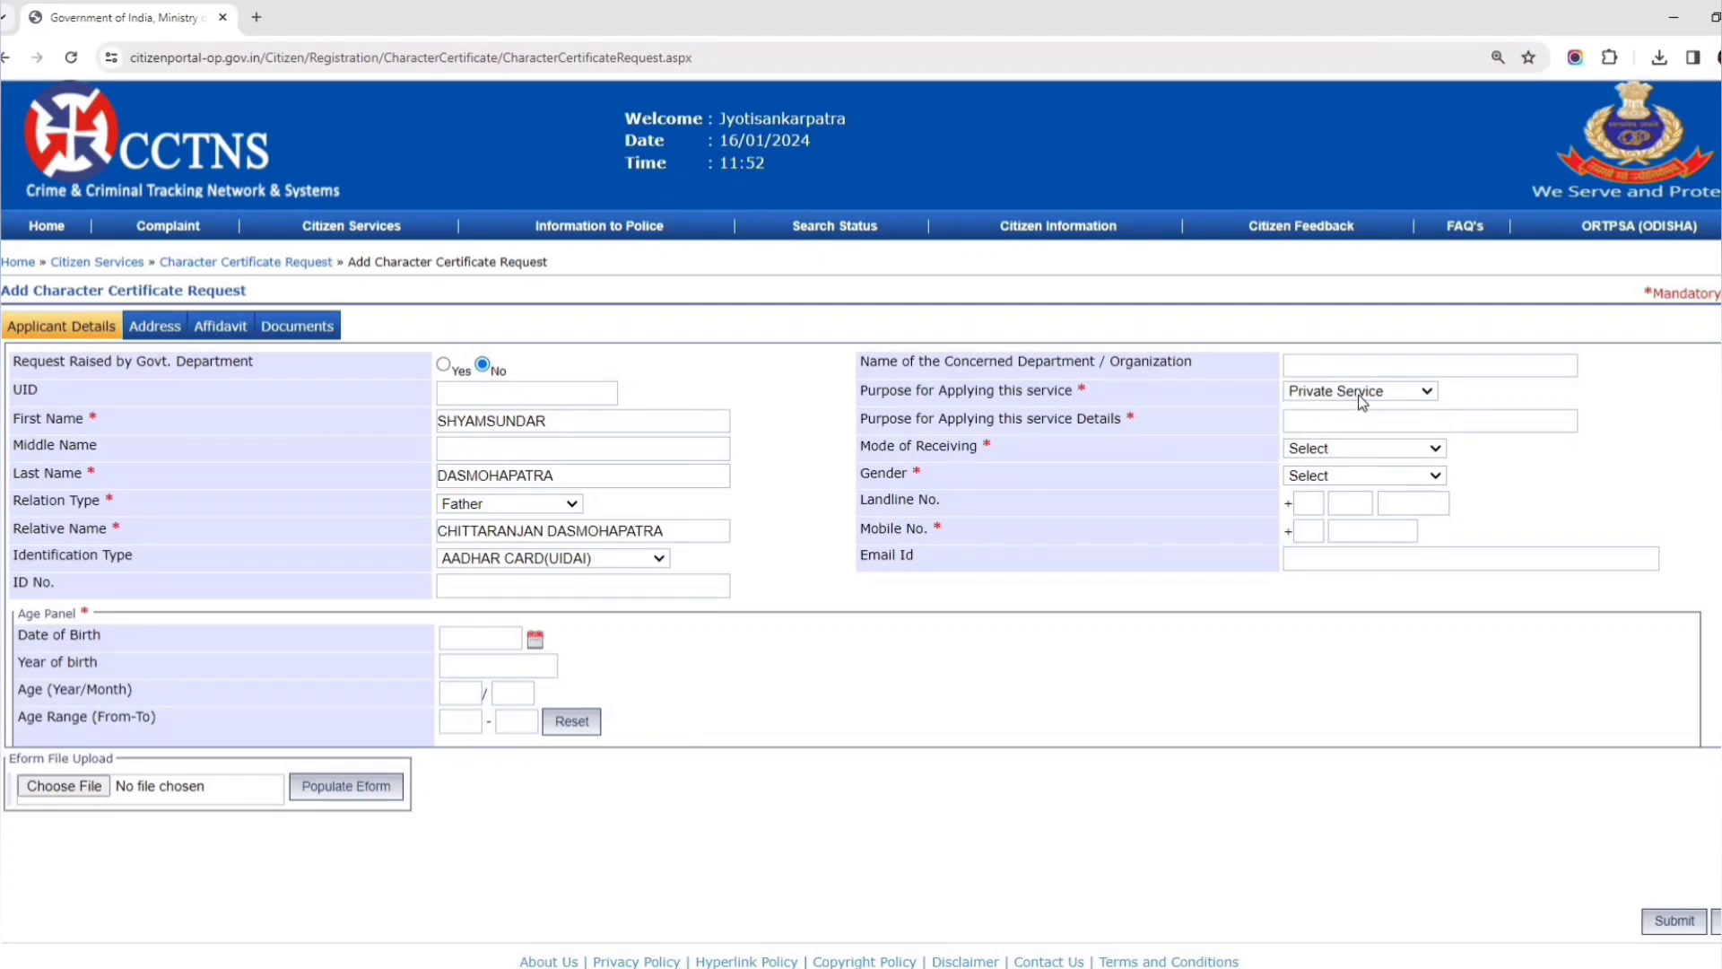
{"action": "left_click", "coordinate": [1361, 421]}
{"action": "type", "text": "JOB IN PRIVATE COMPANY"}
{"action": "left_click", "coordinate": [1323, 450]}
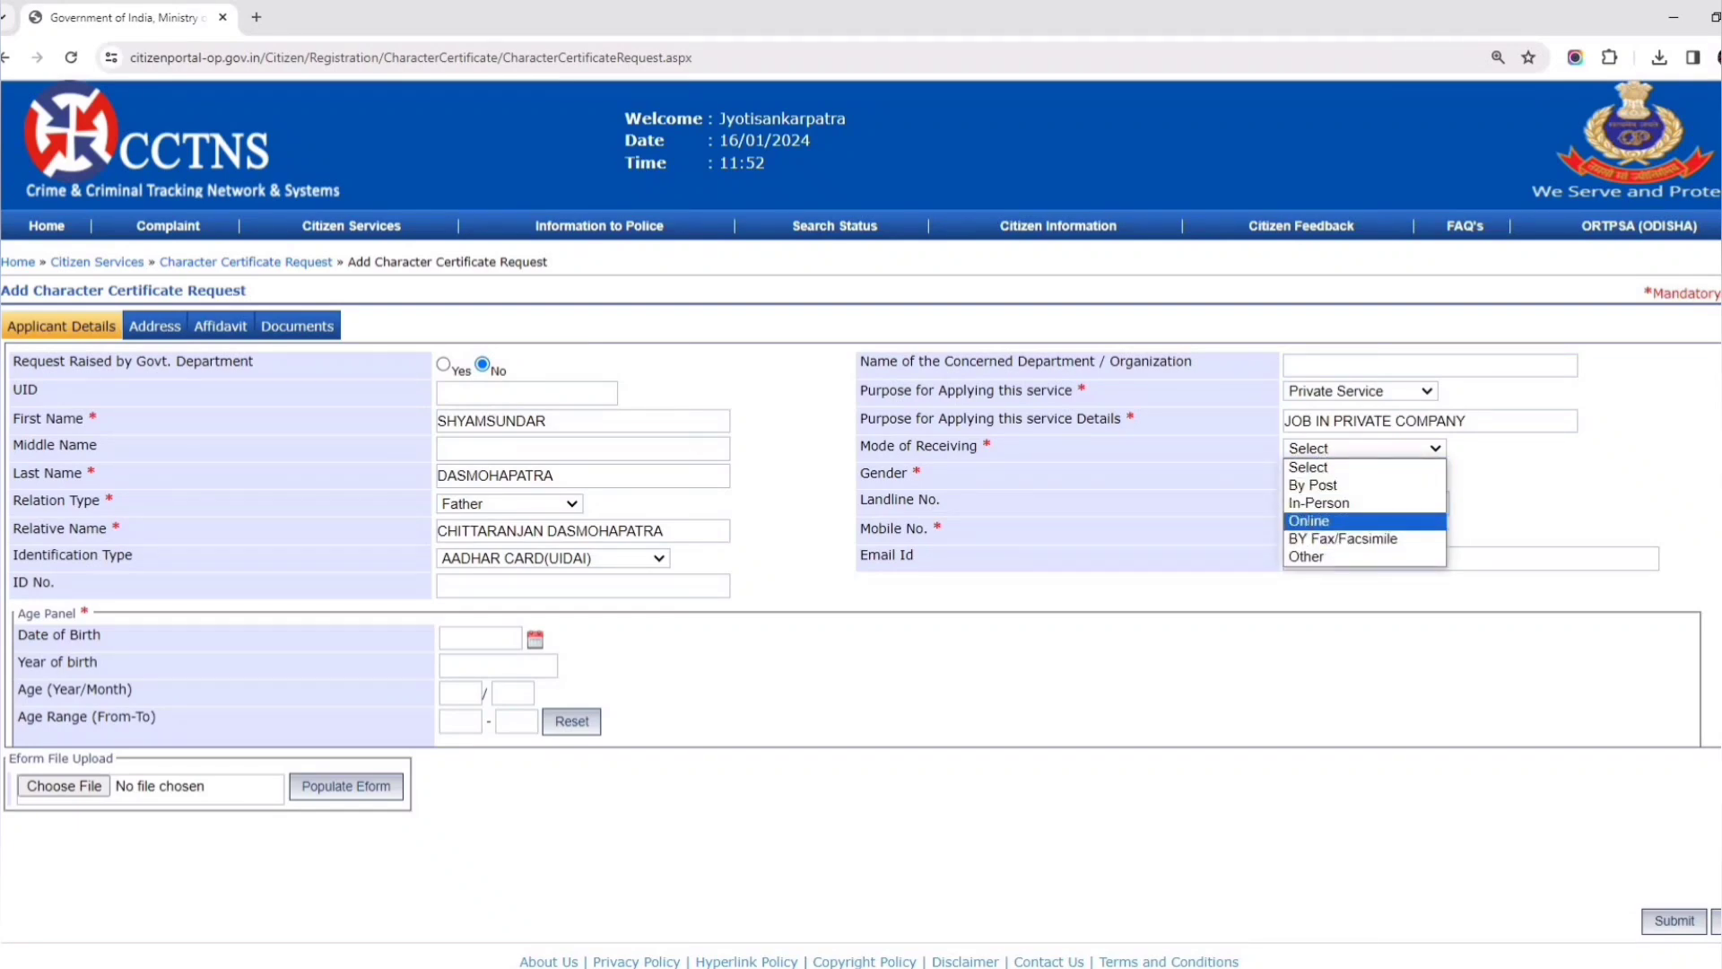
{"action": "left_click", "coordinate": [1311, 521]}
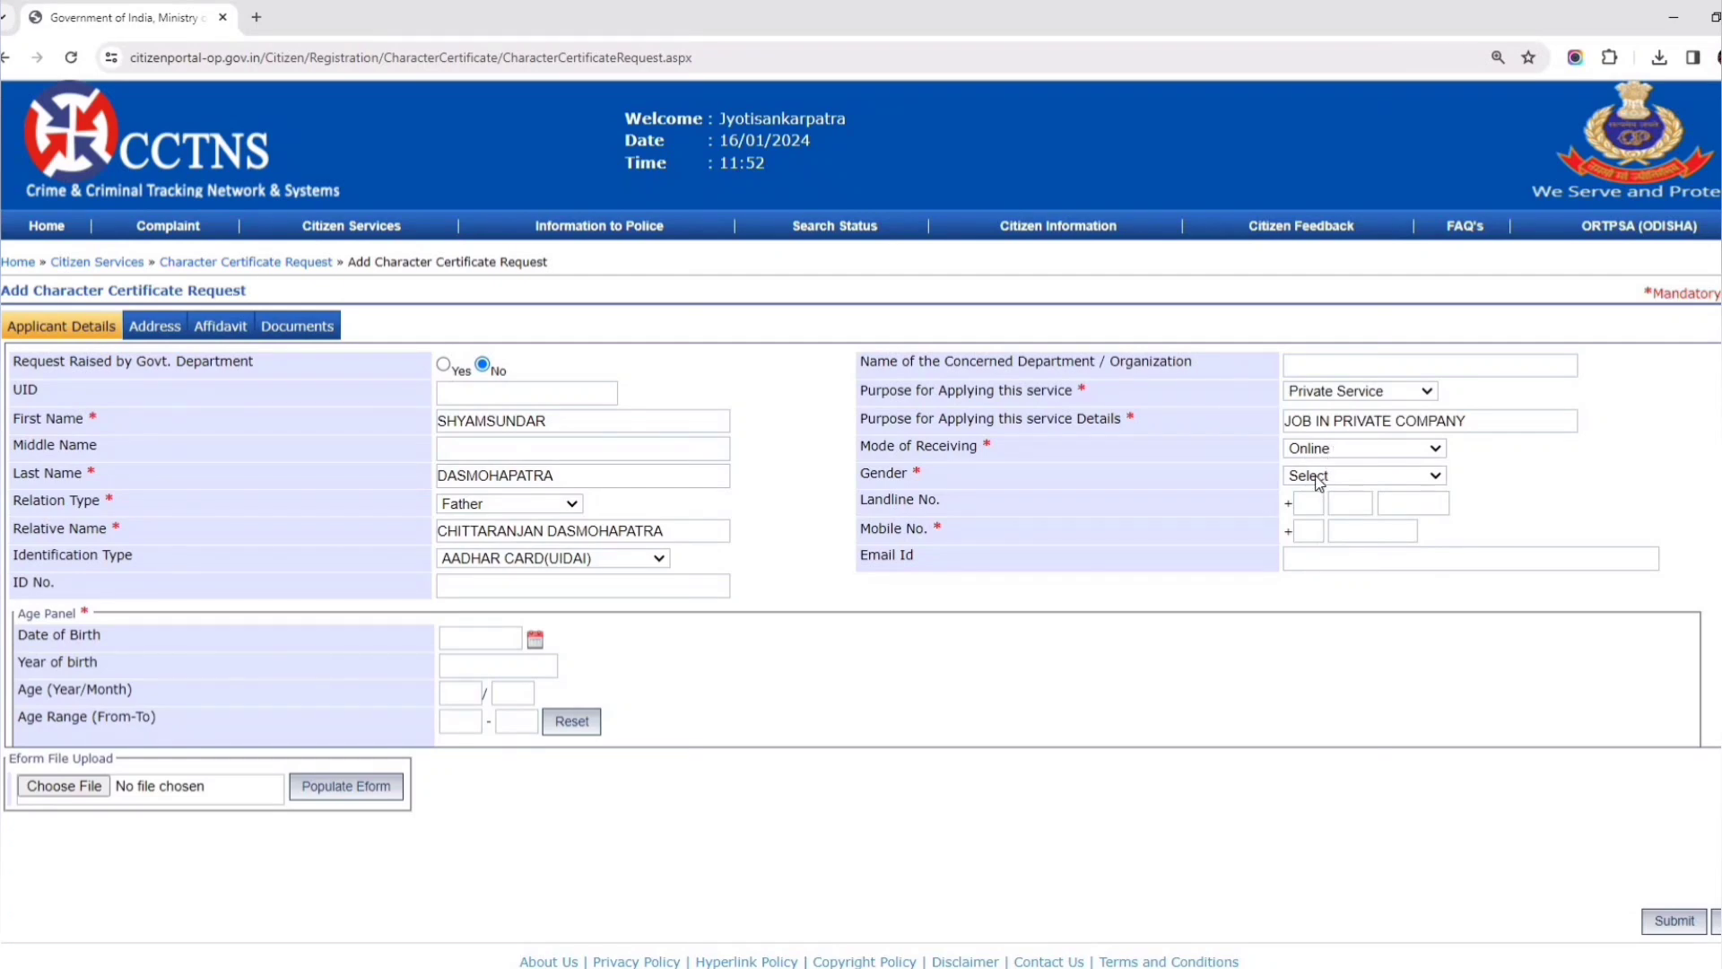
- Set gender to Male and enter the applicant's date of birth so age fills in
{"action": "left_click", "coordinate": [1324, 476]}
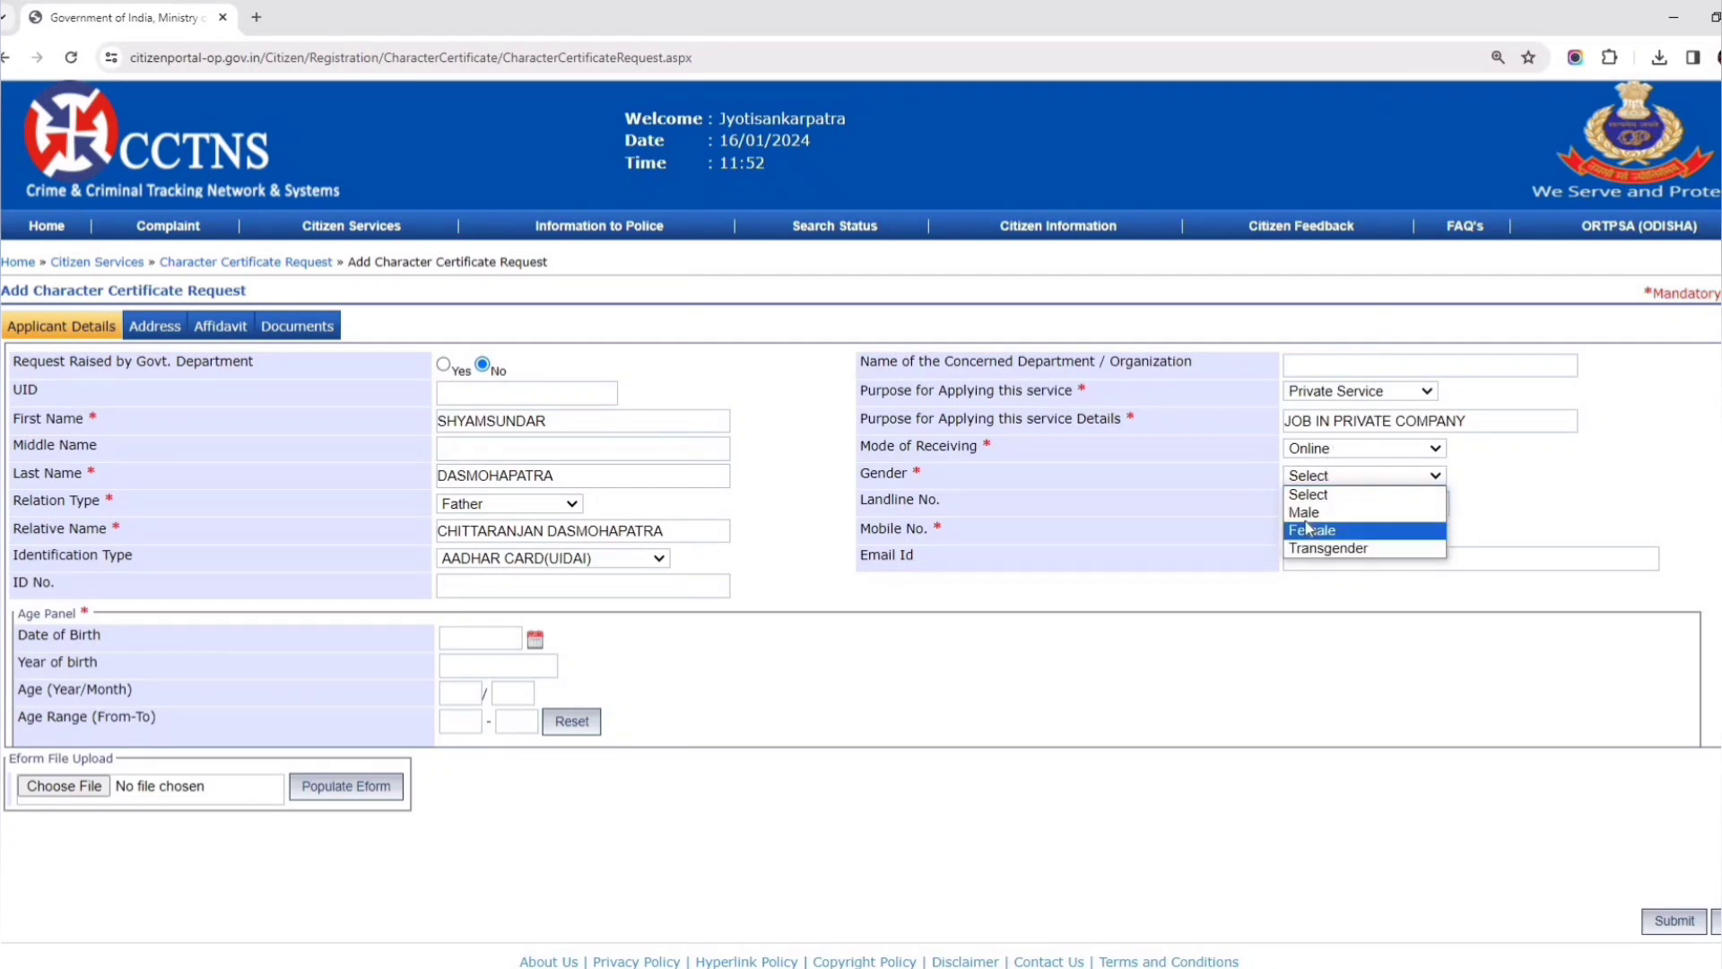
{"action": "left_click", "coordinate": [1312, 512]}
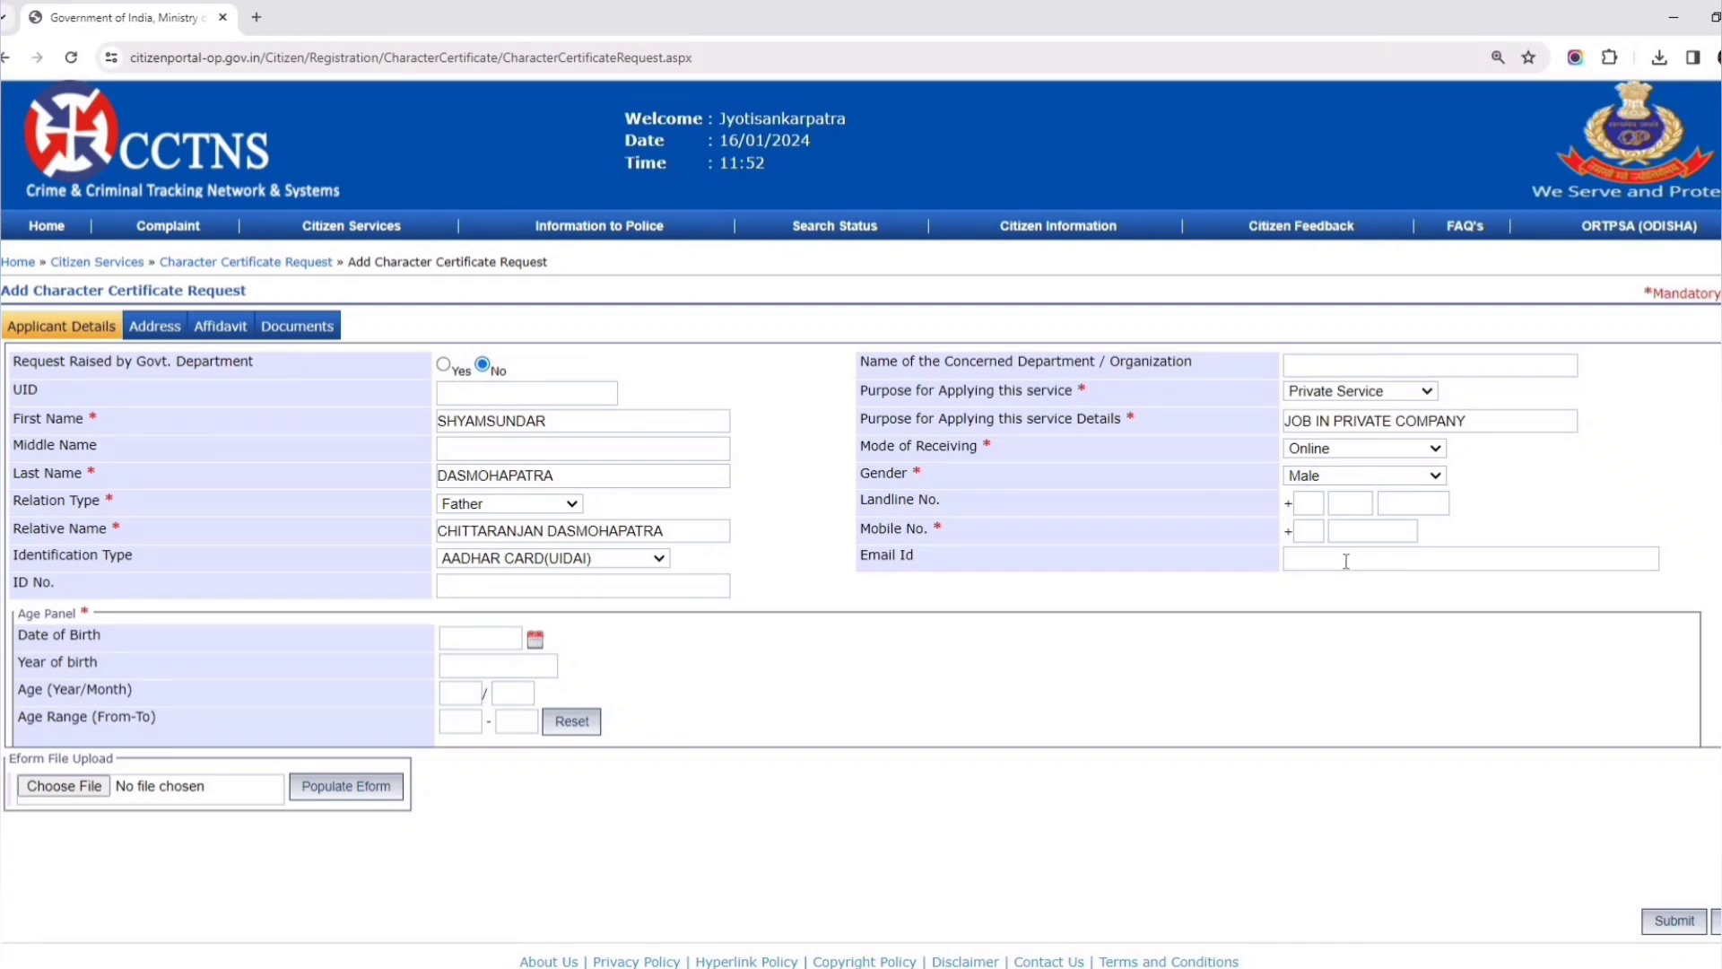
{"action": "left_click", "coordinate": [443, 639]}
{"action": "left_click", "coordinate": [499, 665]}
{"action": "left_click", "coordinate": [157, 328]}
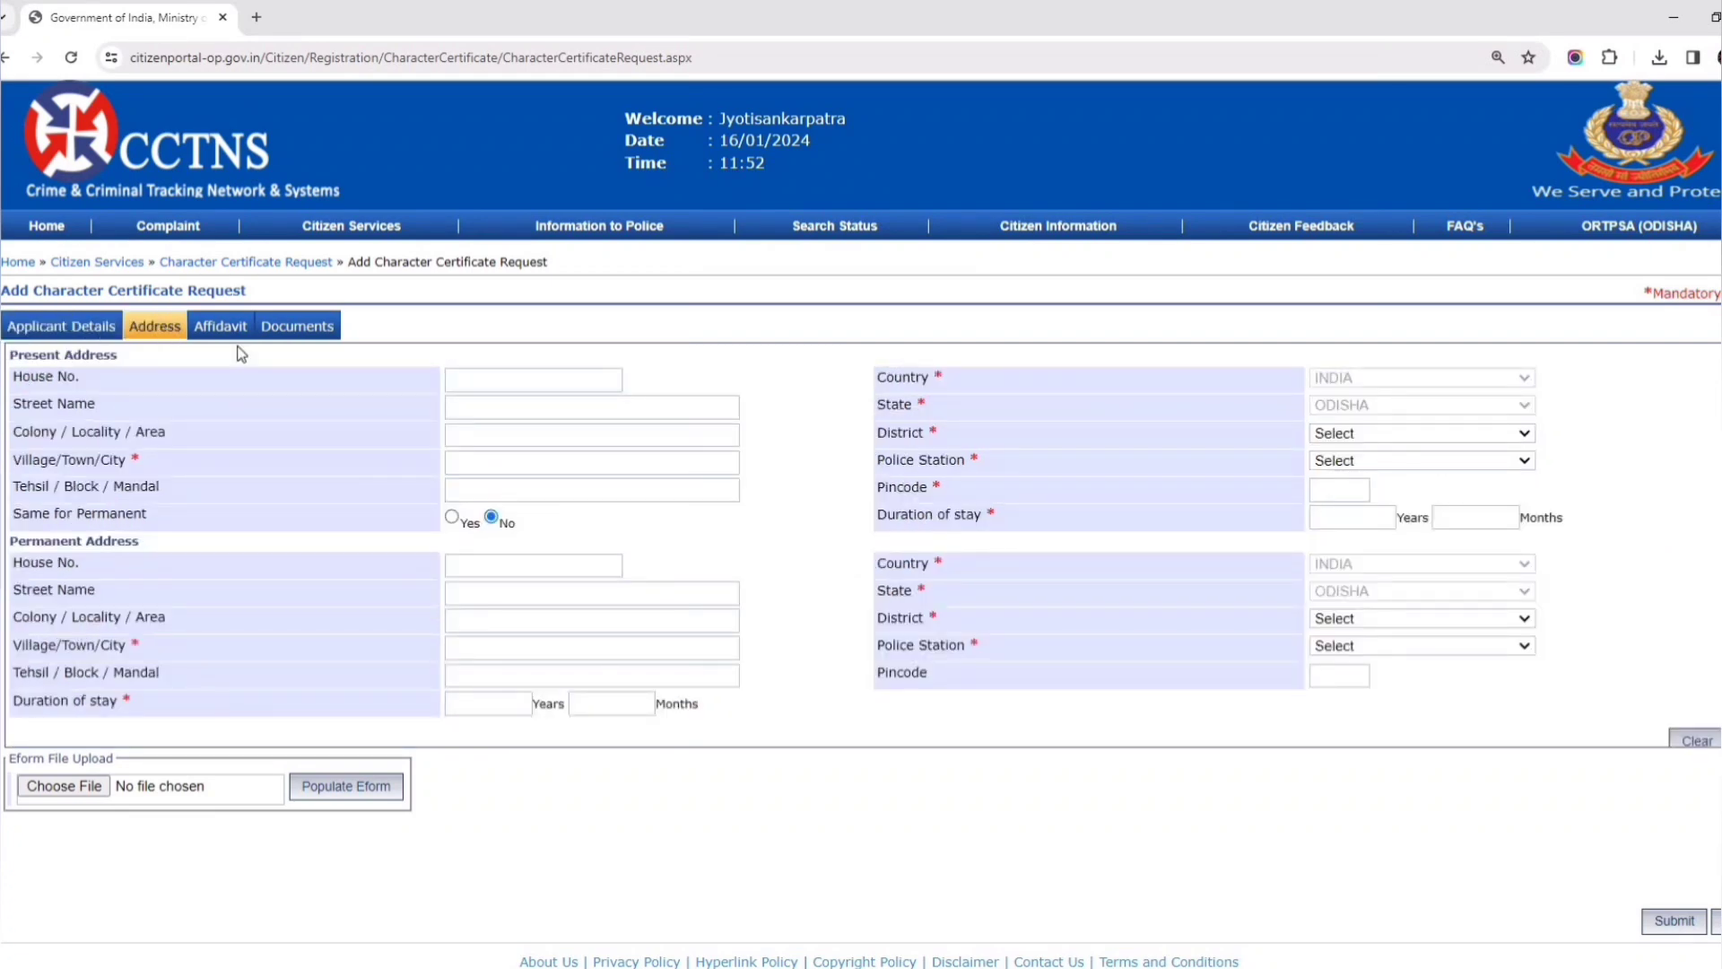
- Set the present address district to BALASORE and police station to BASTA
{"action": "left_click", "coordinate": [503, 383]}
{"action": "left_click", "coordinate": [479, 437]}
{"action": "left_click", "coordinate": [498, 489]}
{"action": "left_click", "coordinate": [1354, 434]}
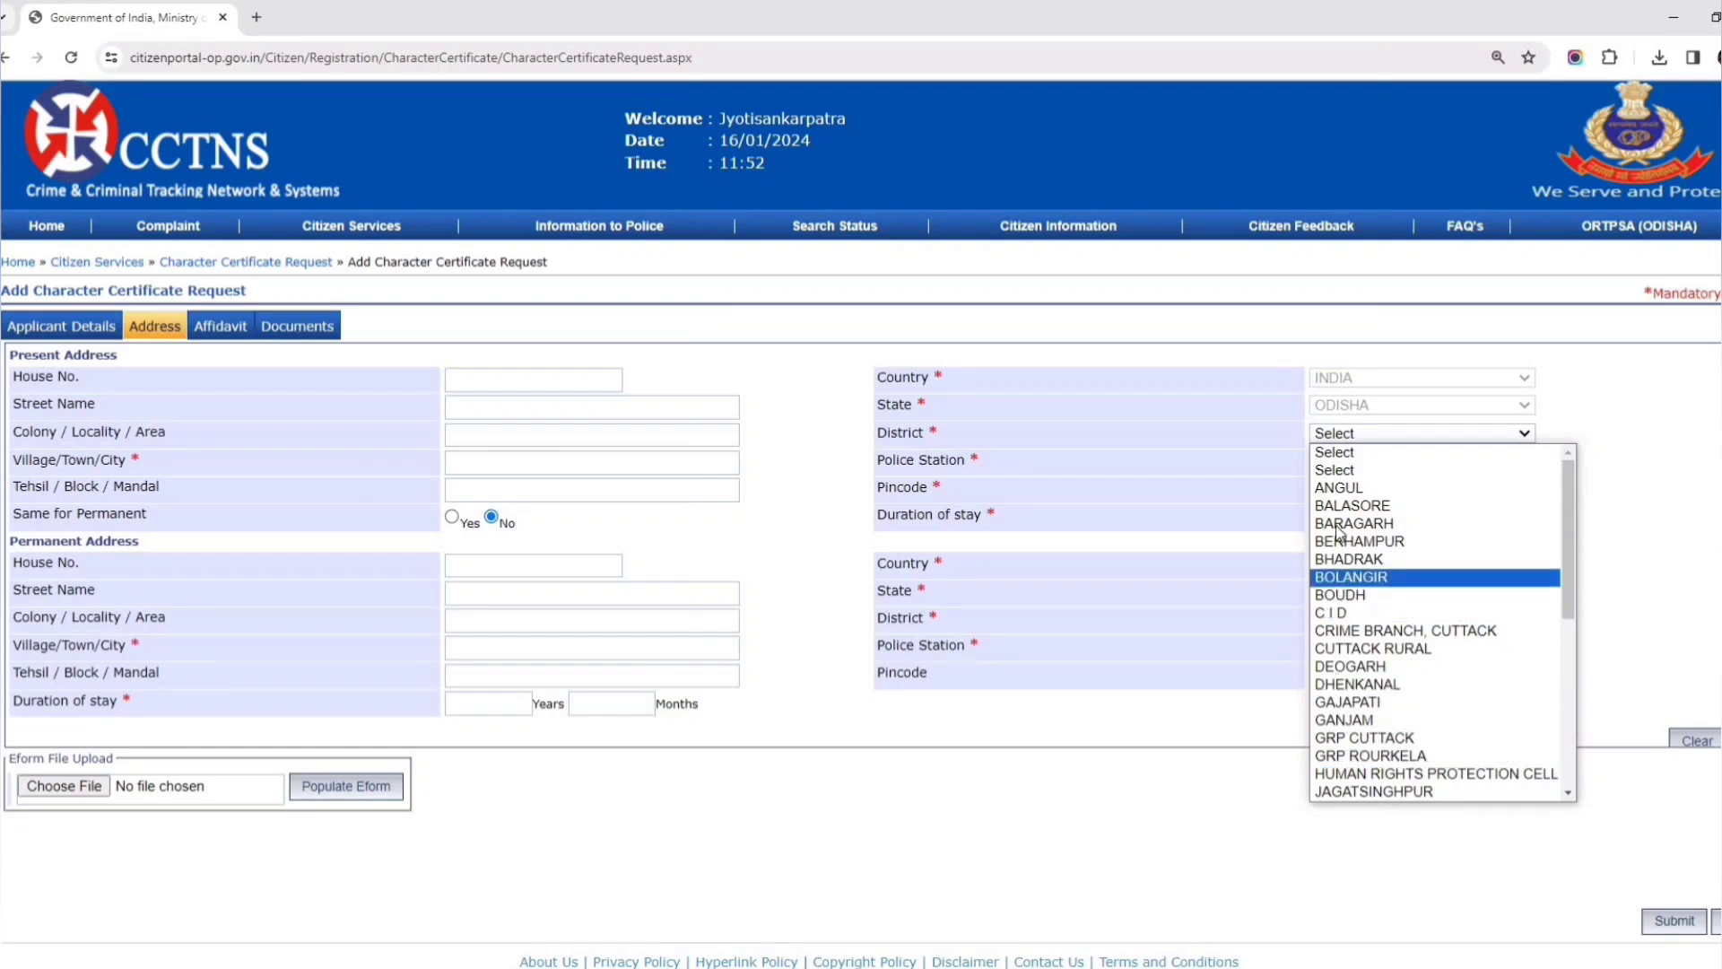
{"action": "left_click", "coordinate": [1355, 505]}
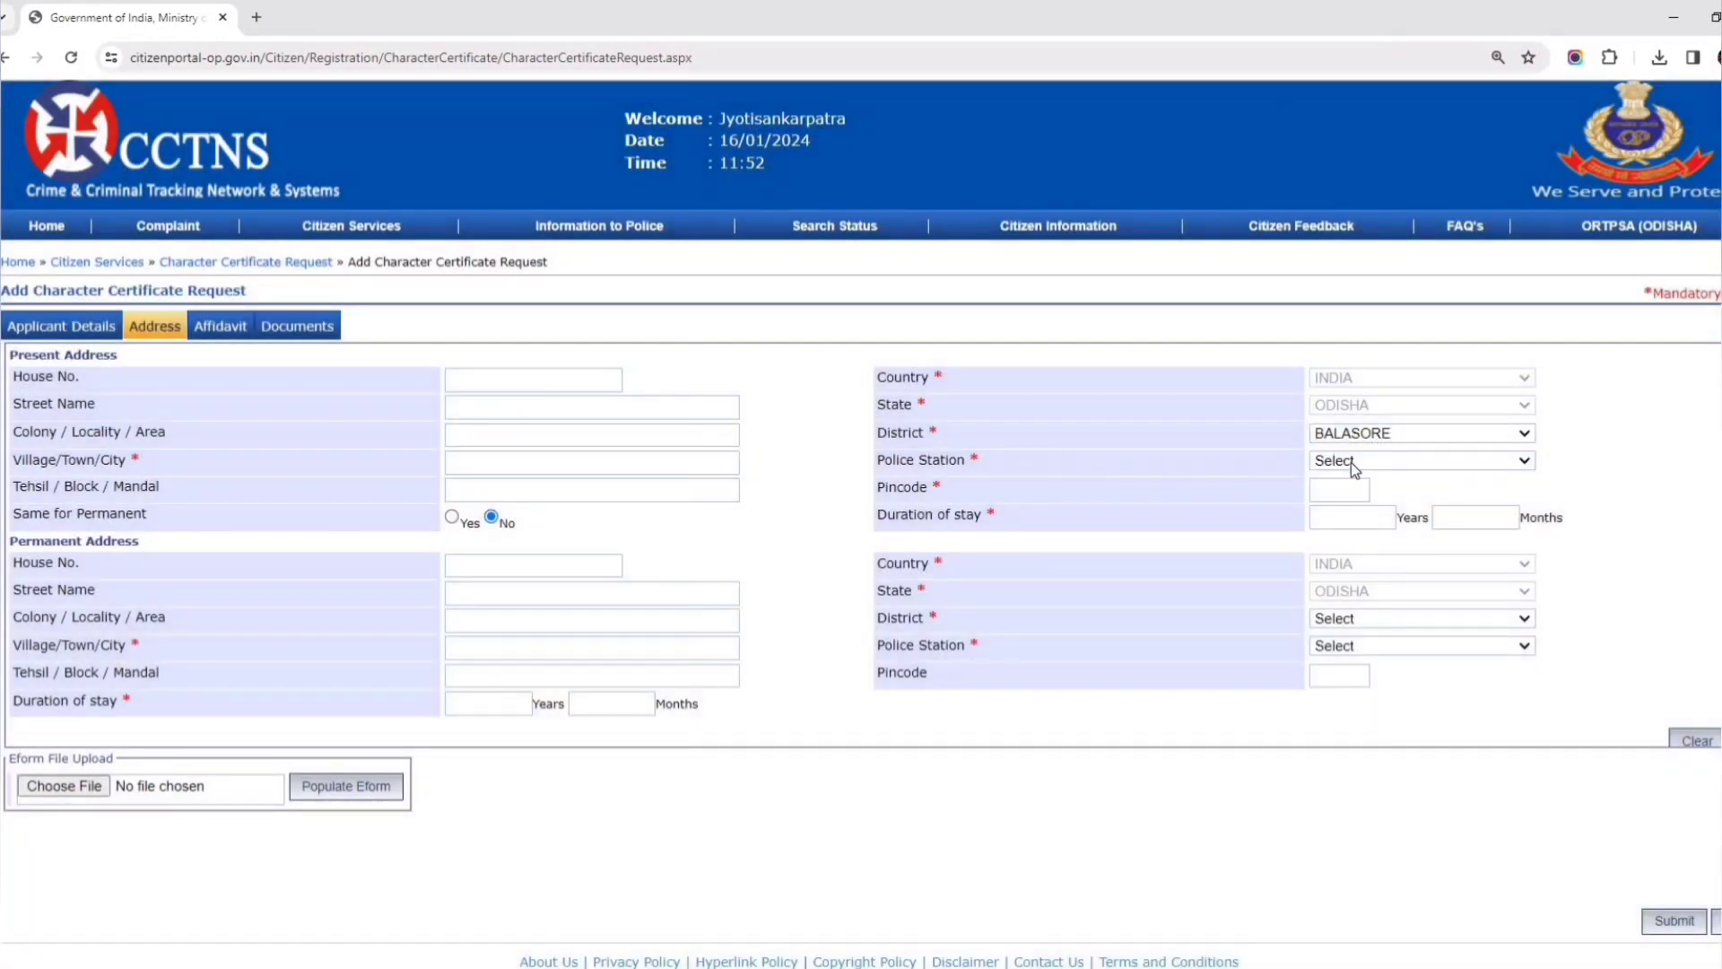
{"action": "left_click", "coordinate": [1373, 460]}
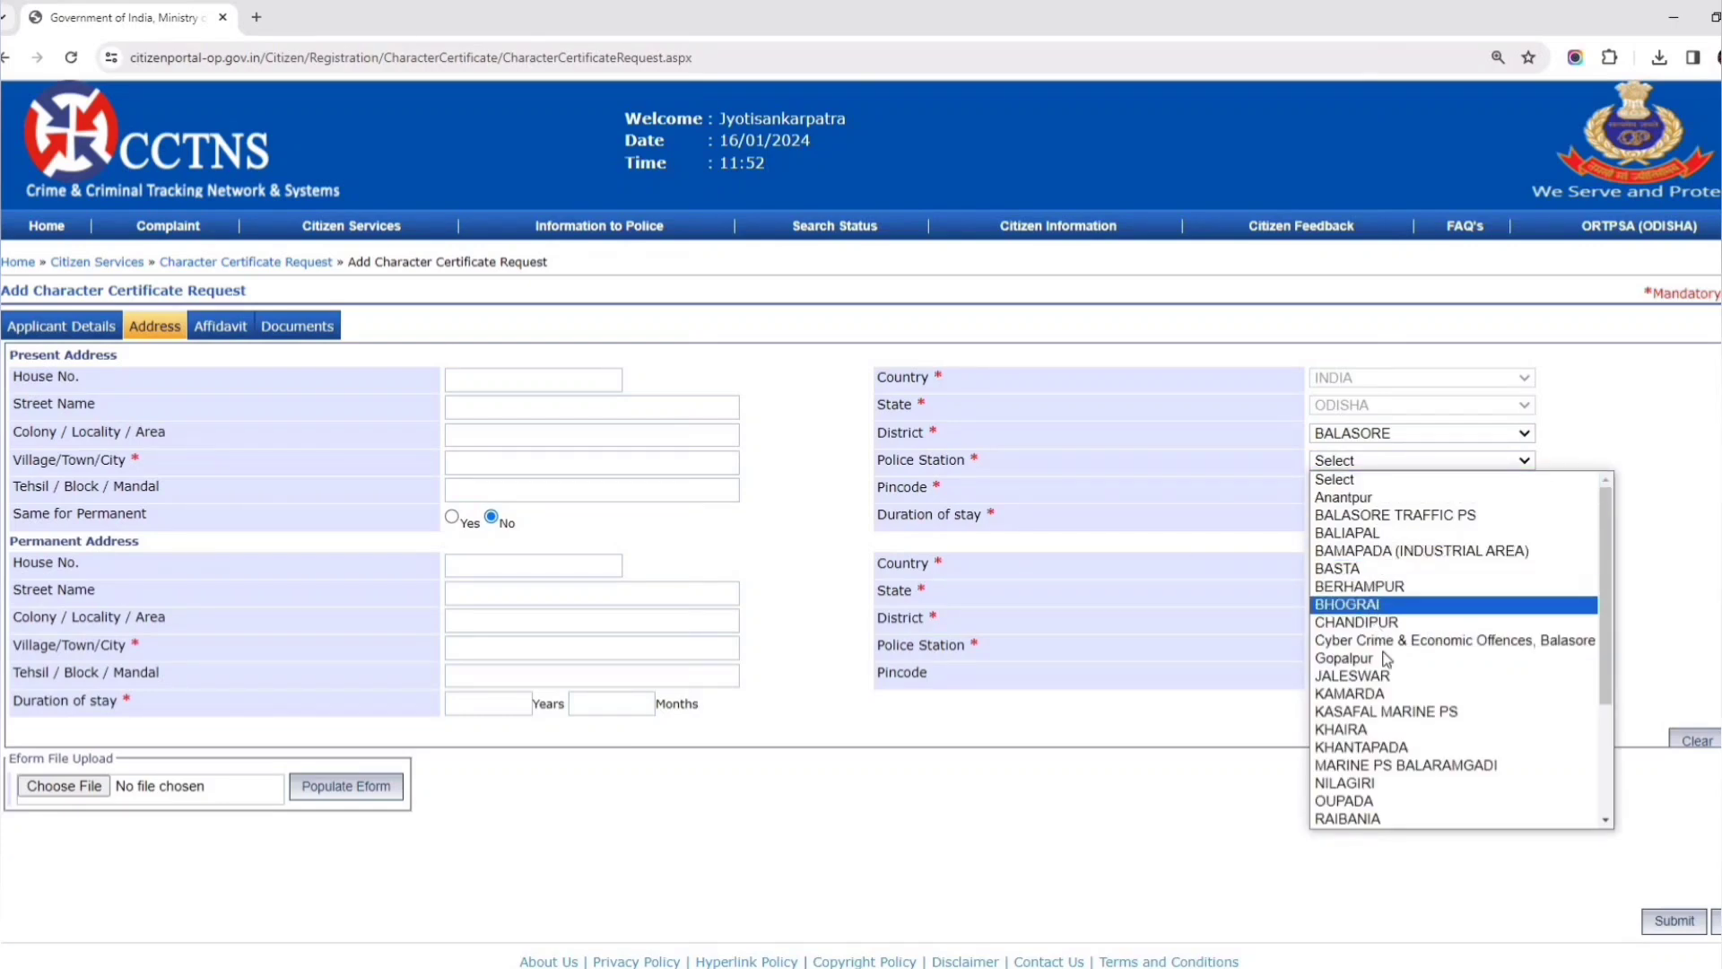
{"action": "type", "text": "bas"}
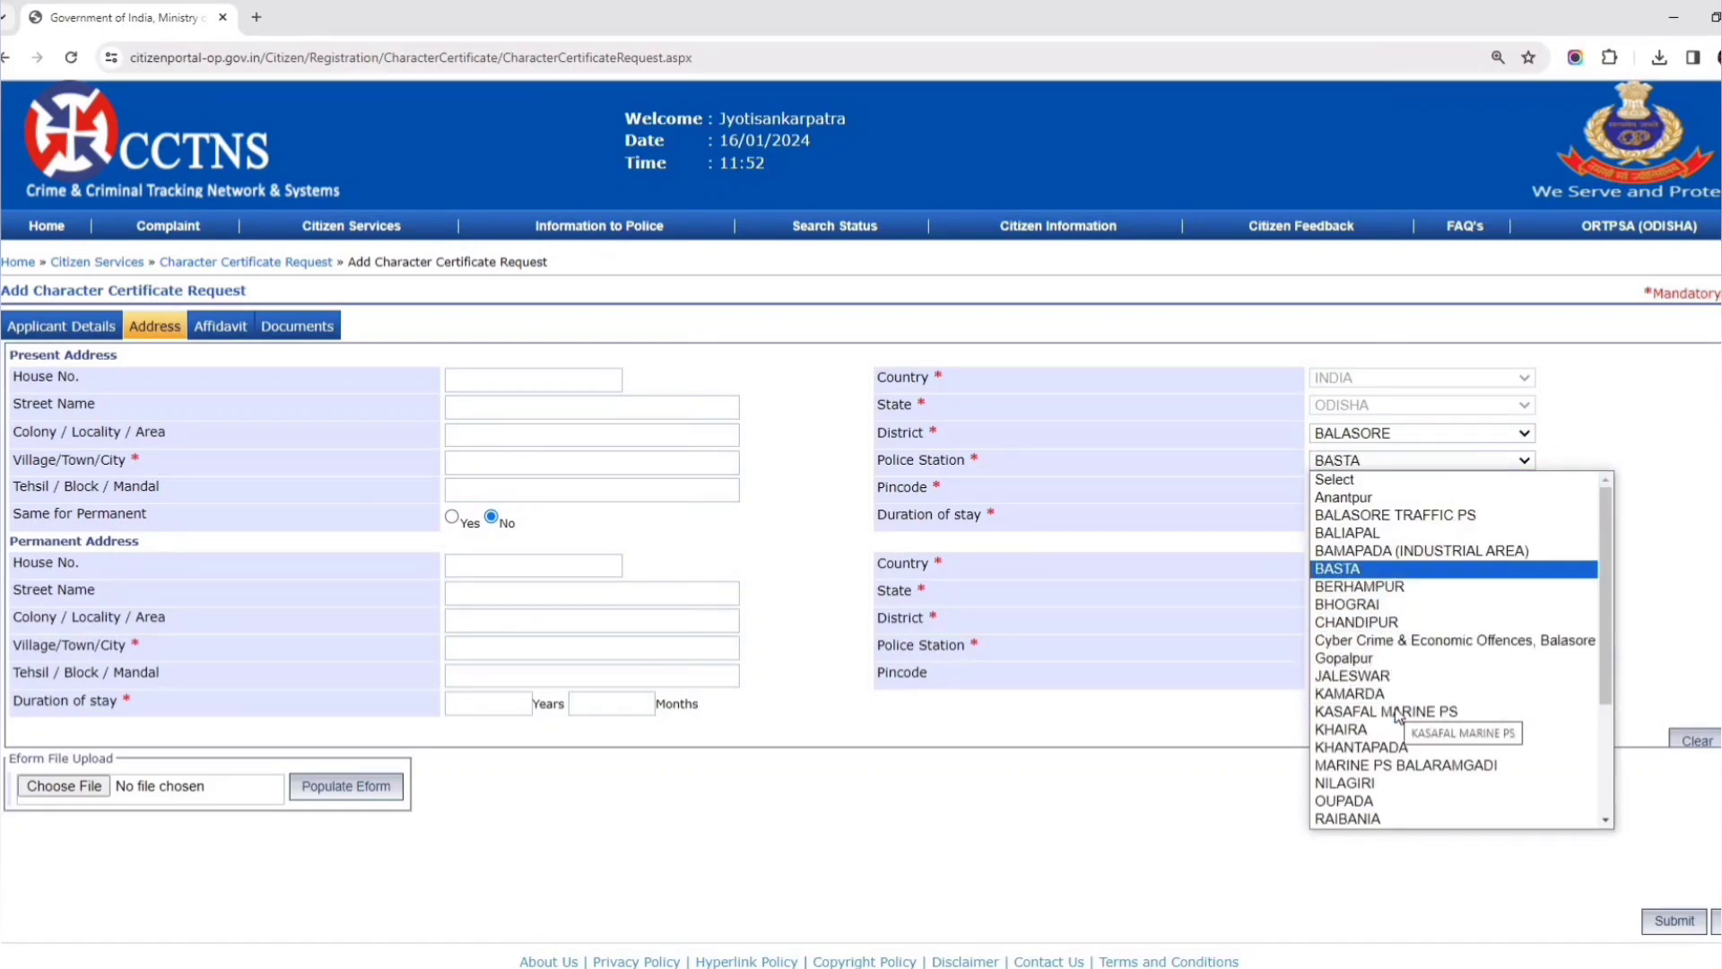
{"action": "key", "text": "Return"}
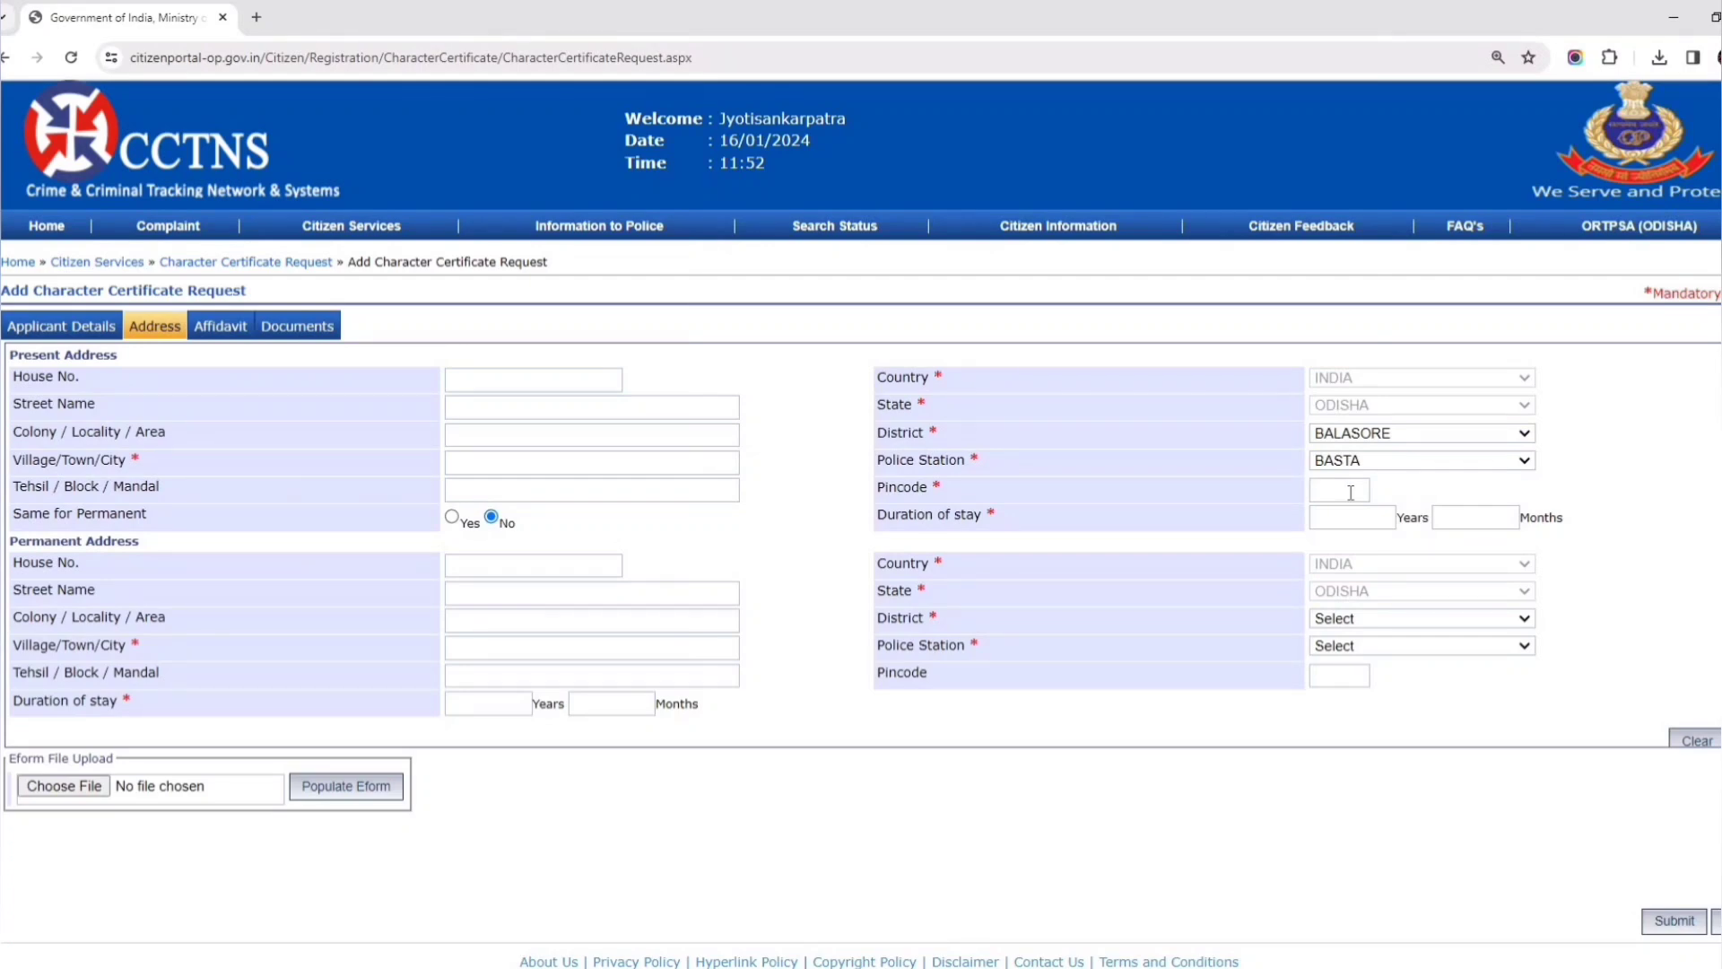
{"action": "left_click", "coordinate": [1348, 520]}
{"action": "left_click", "coordinate": [83, 330]}
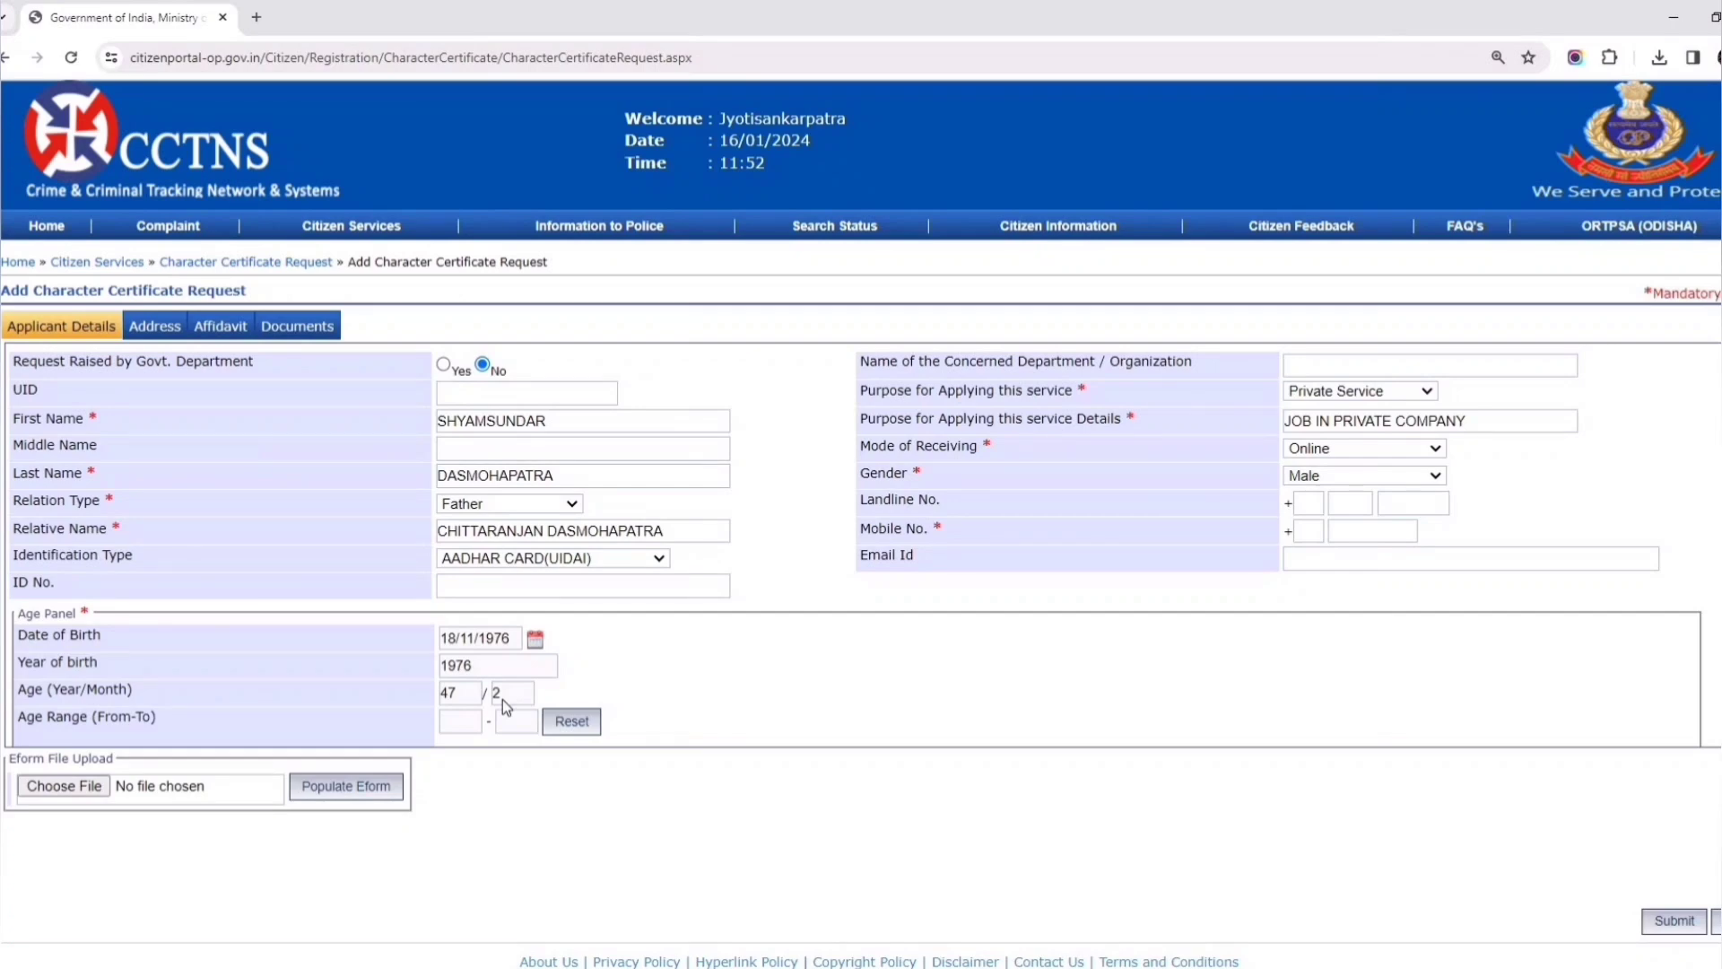
- Enter a present stay of 47 years 02 months and make permanent address same as present
{"action": "left_click", "coordinate": [156, 327]}
{"action": "left_click", "coordinate": [1343, 521]}
{"action": "type", "text": "47"}
{"action": "left_click", "coordinate": [1482, 518]}
{"action": "type", "text": "02"}
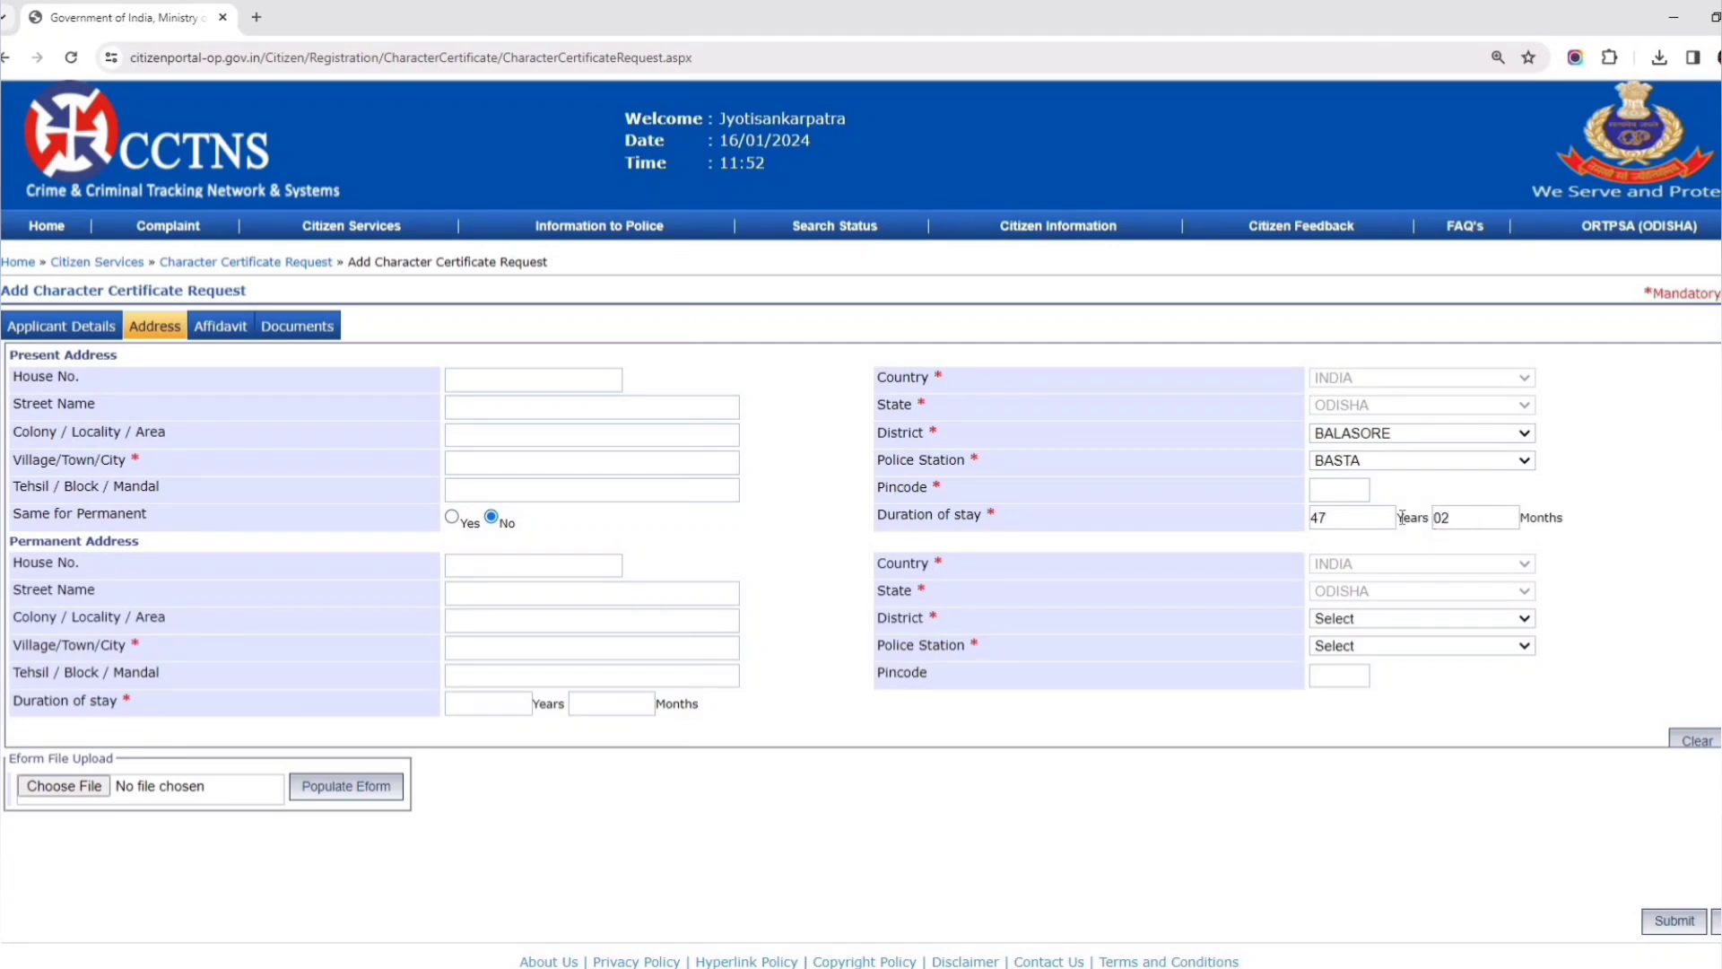
{"action": "left_click", "coordinate": [453, 518]}
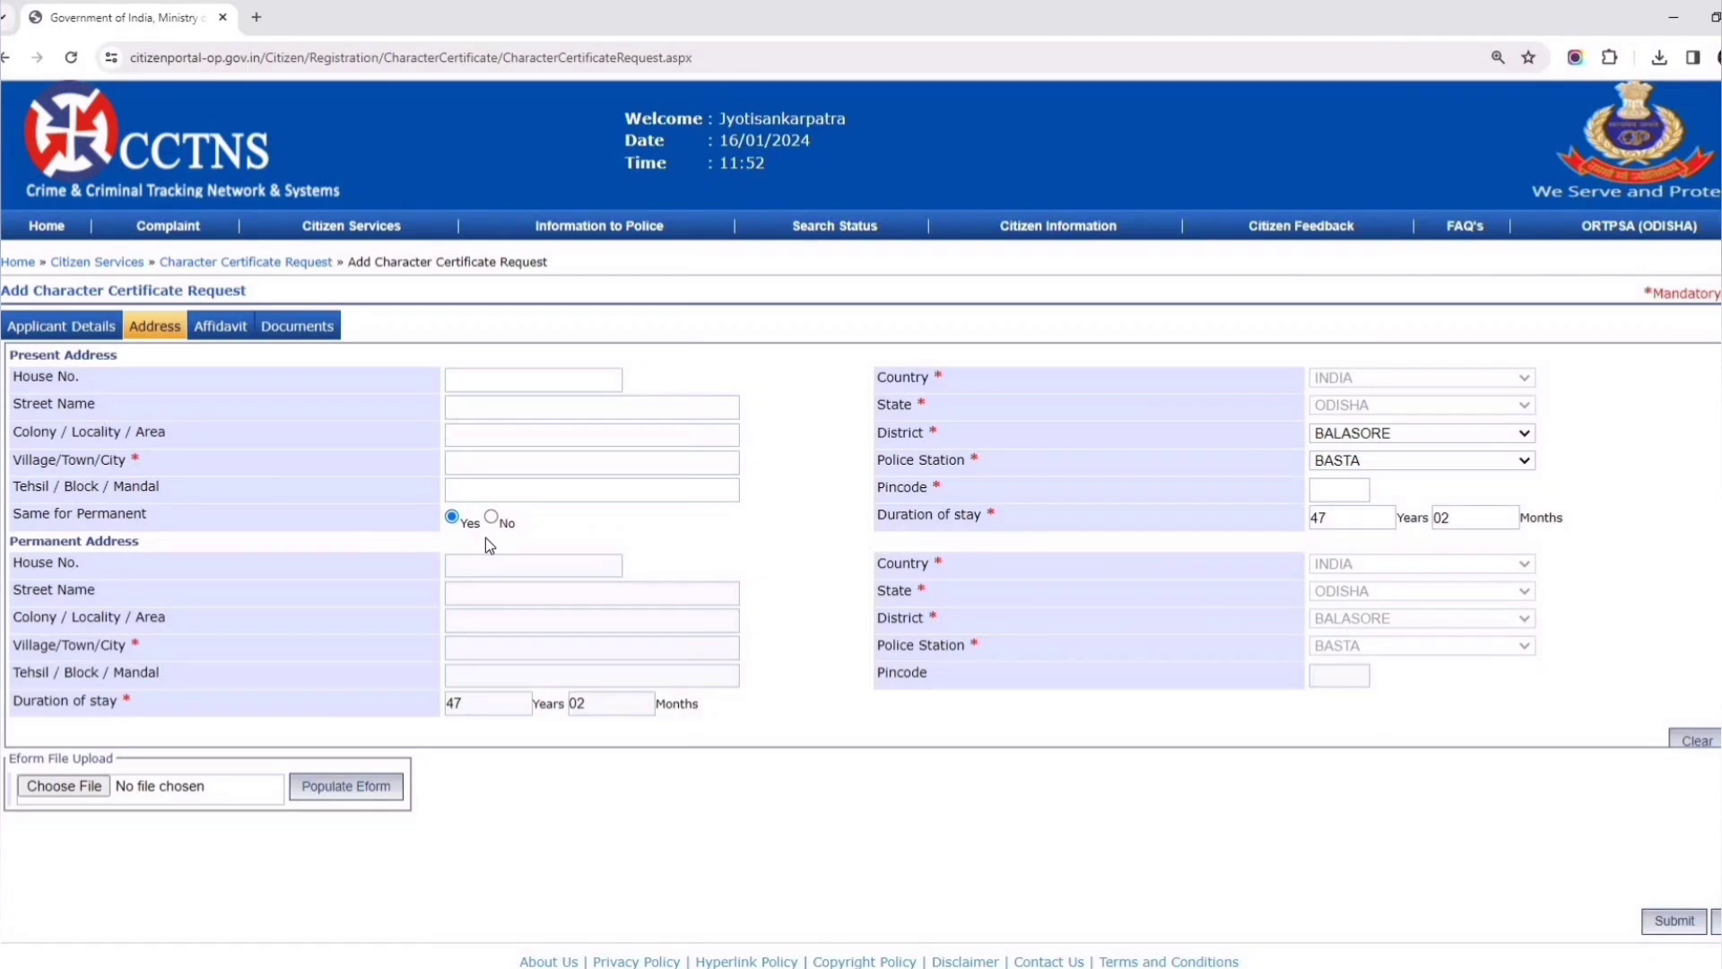
{"action": "left_click", "coordinate": [221, 330]}
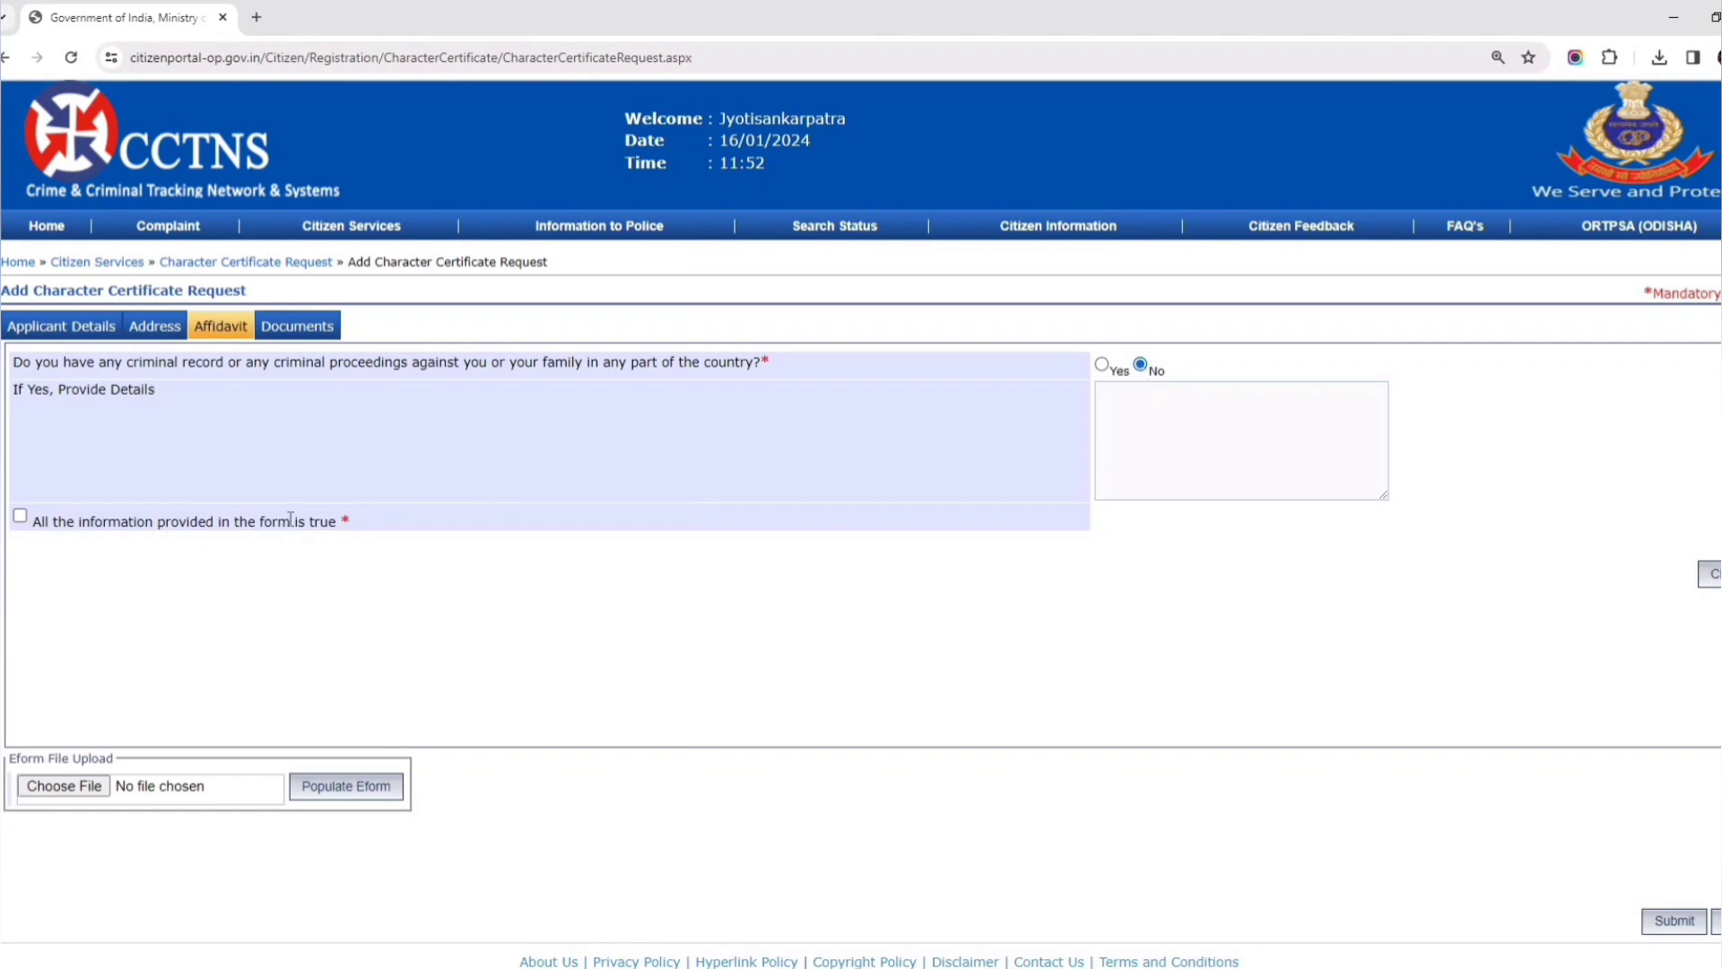
- Tick 'All the information provided in the form is true' and switch to the Documents section
{"action": "left_click", "coordinate": [20, 518]}
{"action": "left_click", "coordinate": [296, 330]}
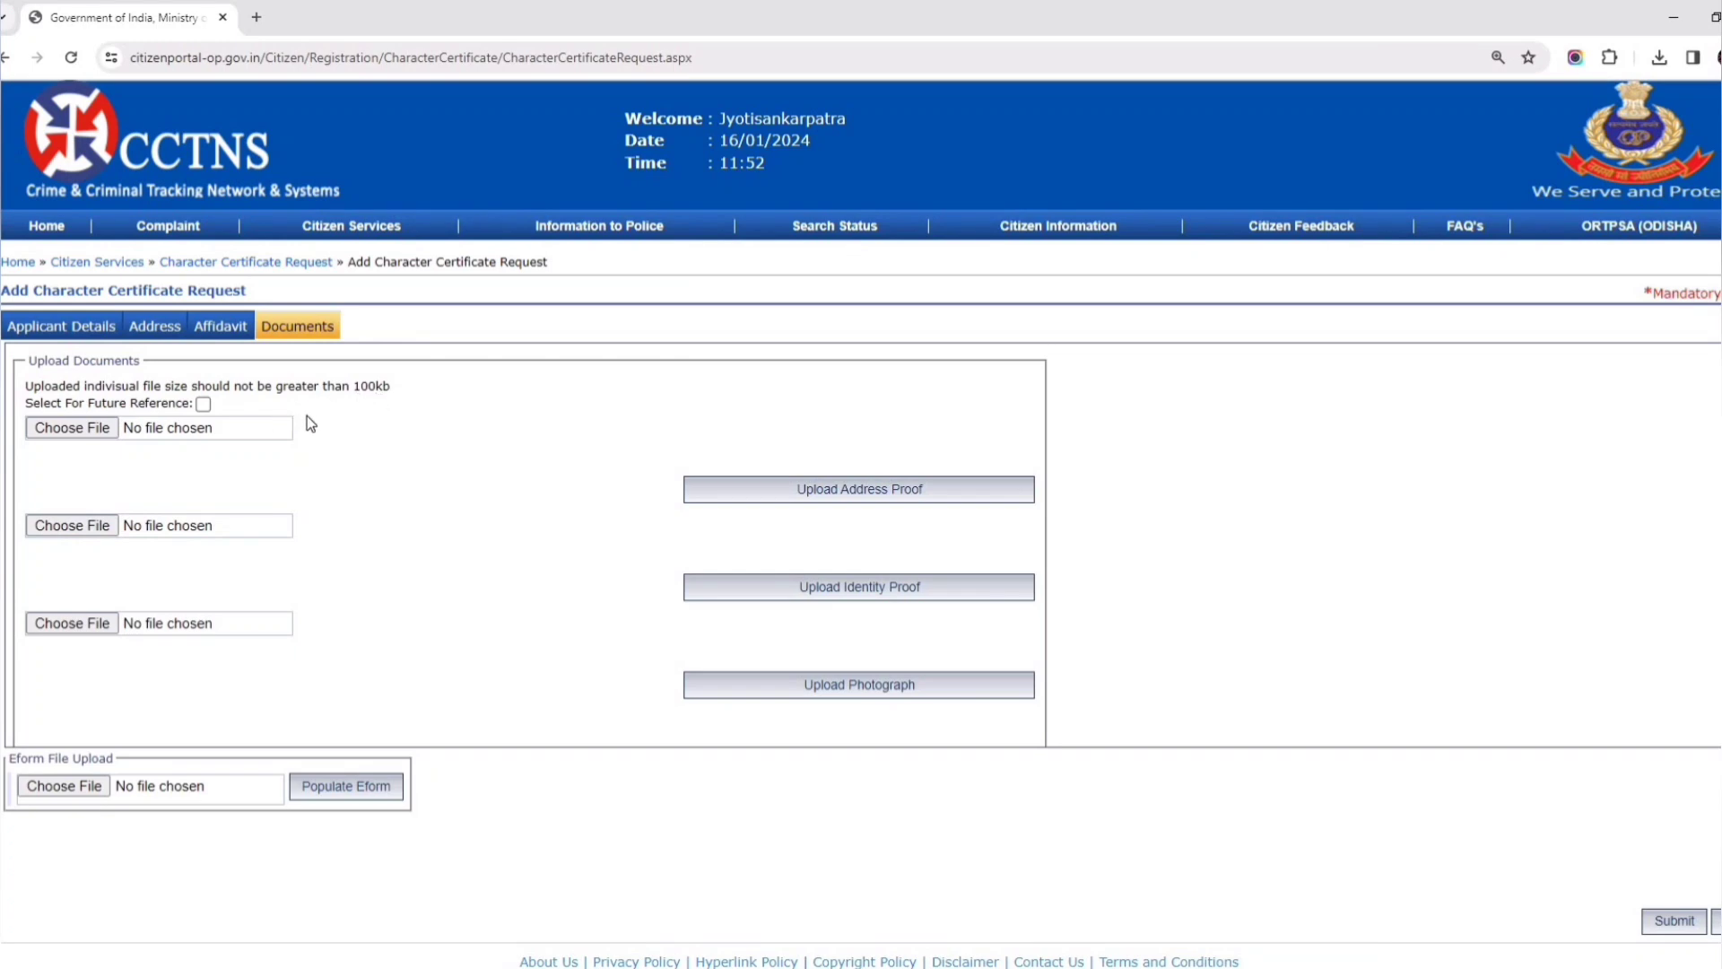
- Upload ADHARCARD.jpg as both the address proof and the identity proof
{"action": "left_click", "coordinate": [99, 429]}
{"action": "double_click", "coordinate": [195, 159]}
{"action": "left_click", "coordinate": [862, 490]}
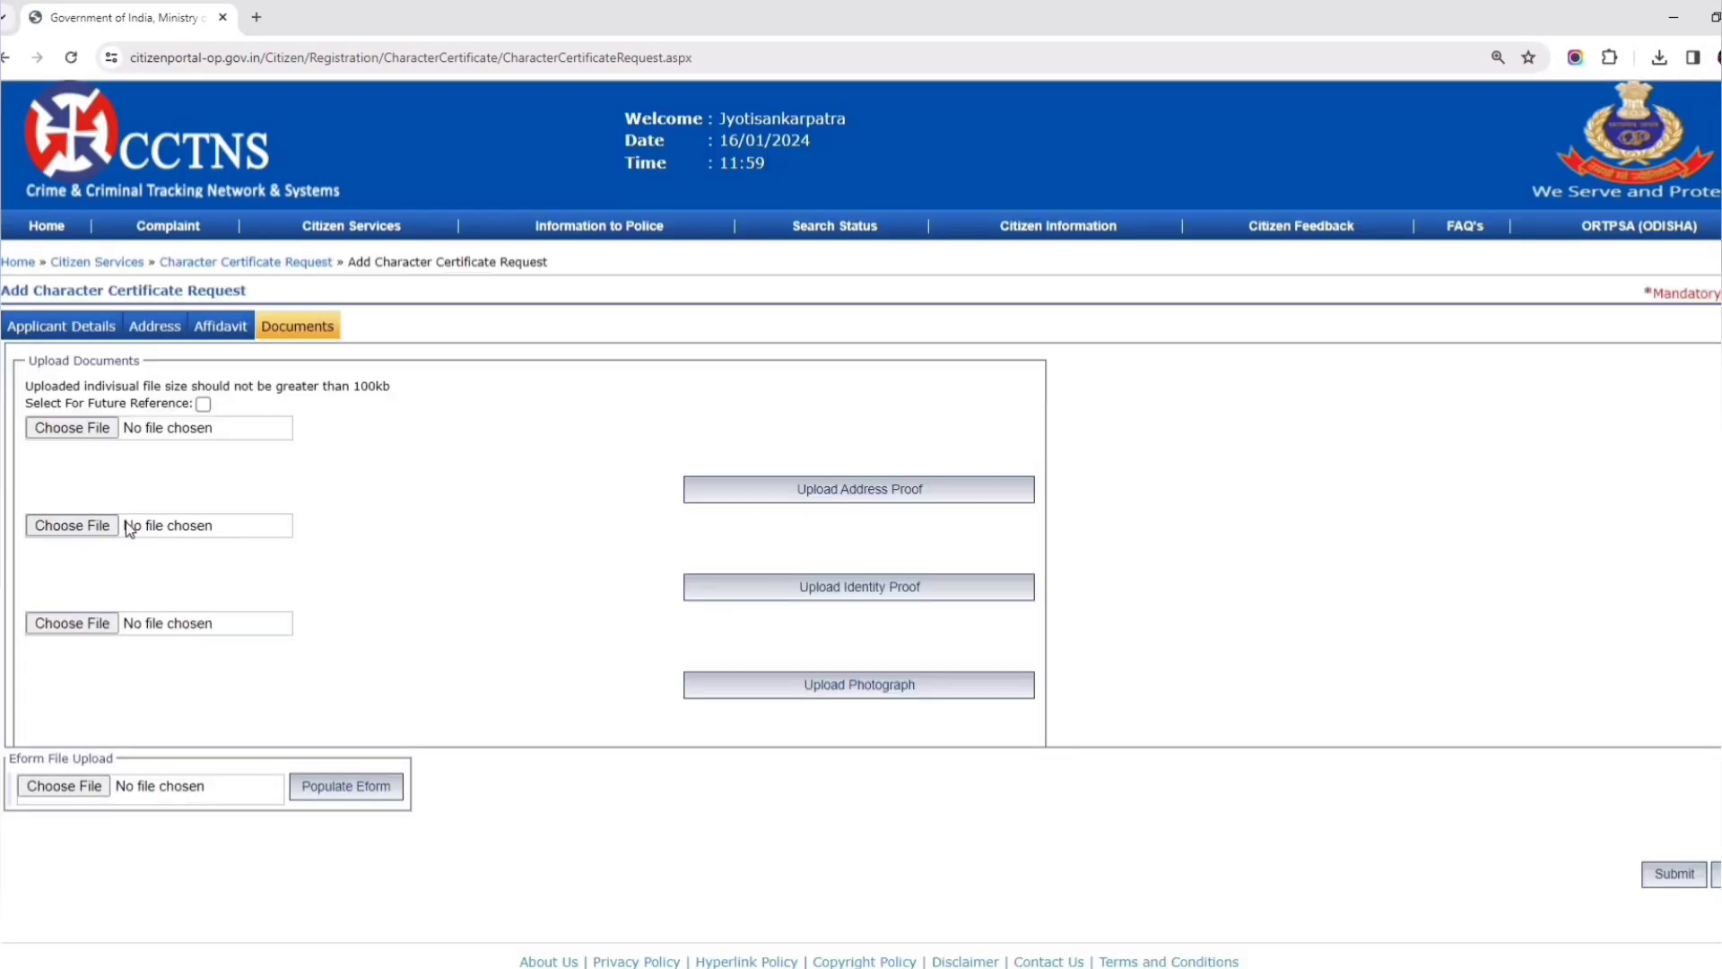
{"action": "left_click", "coordinate": [63, 527]}
{"action": "double_click", "coordinate": [200, 146]}
{"action": "left_click", "coordinate": [864, 587]}
- Upload photo.jpg as the applicant's photograph
{"action": "left_click", "coordinate": [97, 623]}
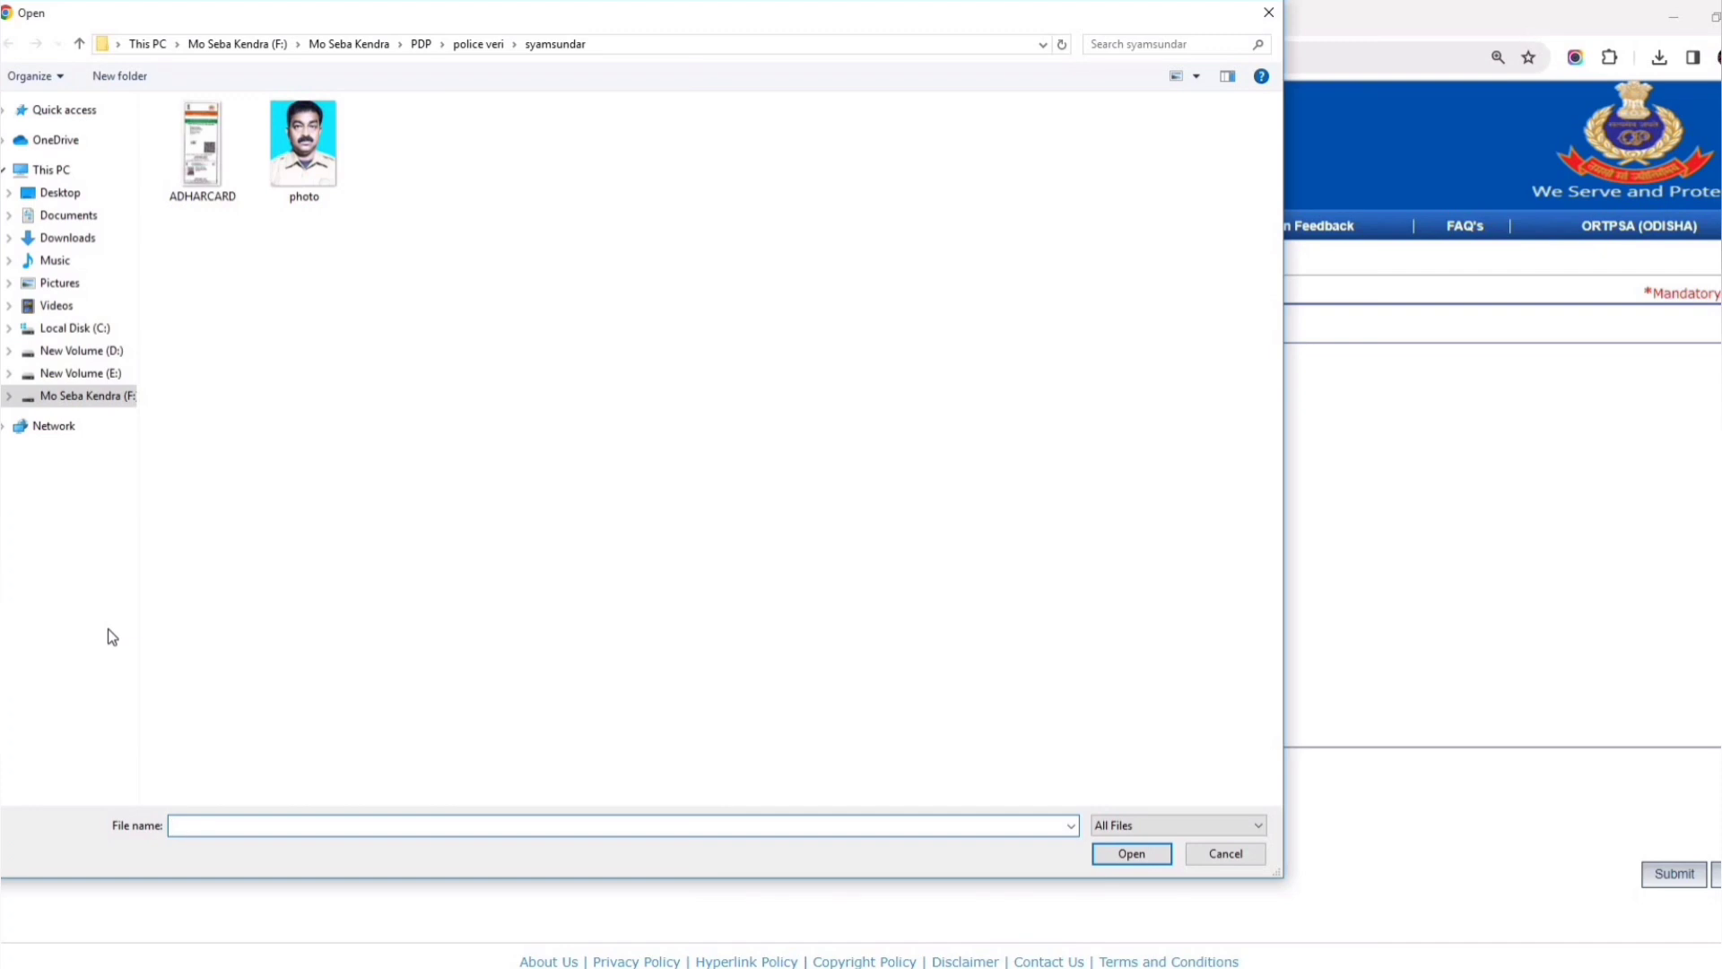
{"action": "double_click", "coordinate": [311, 160]}
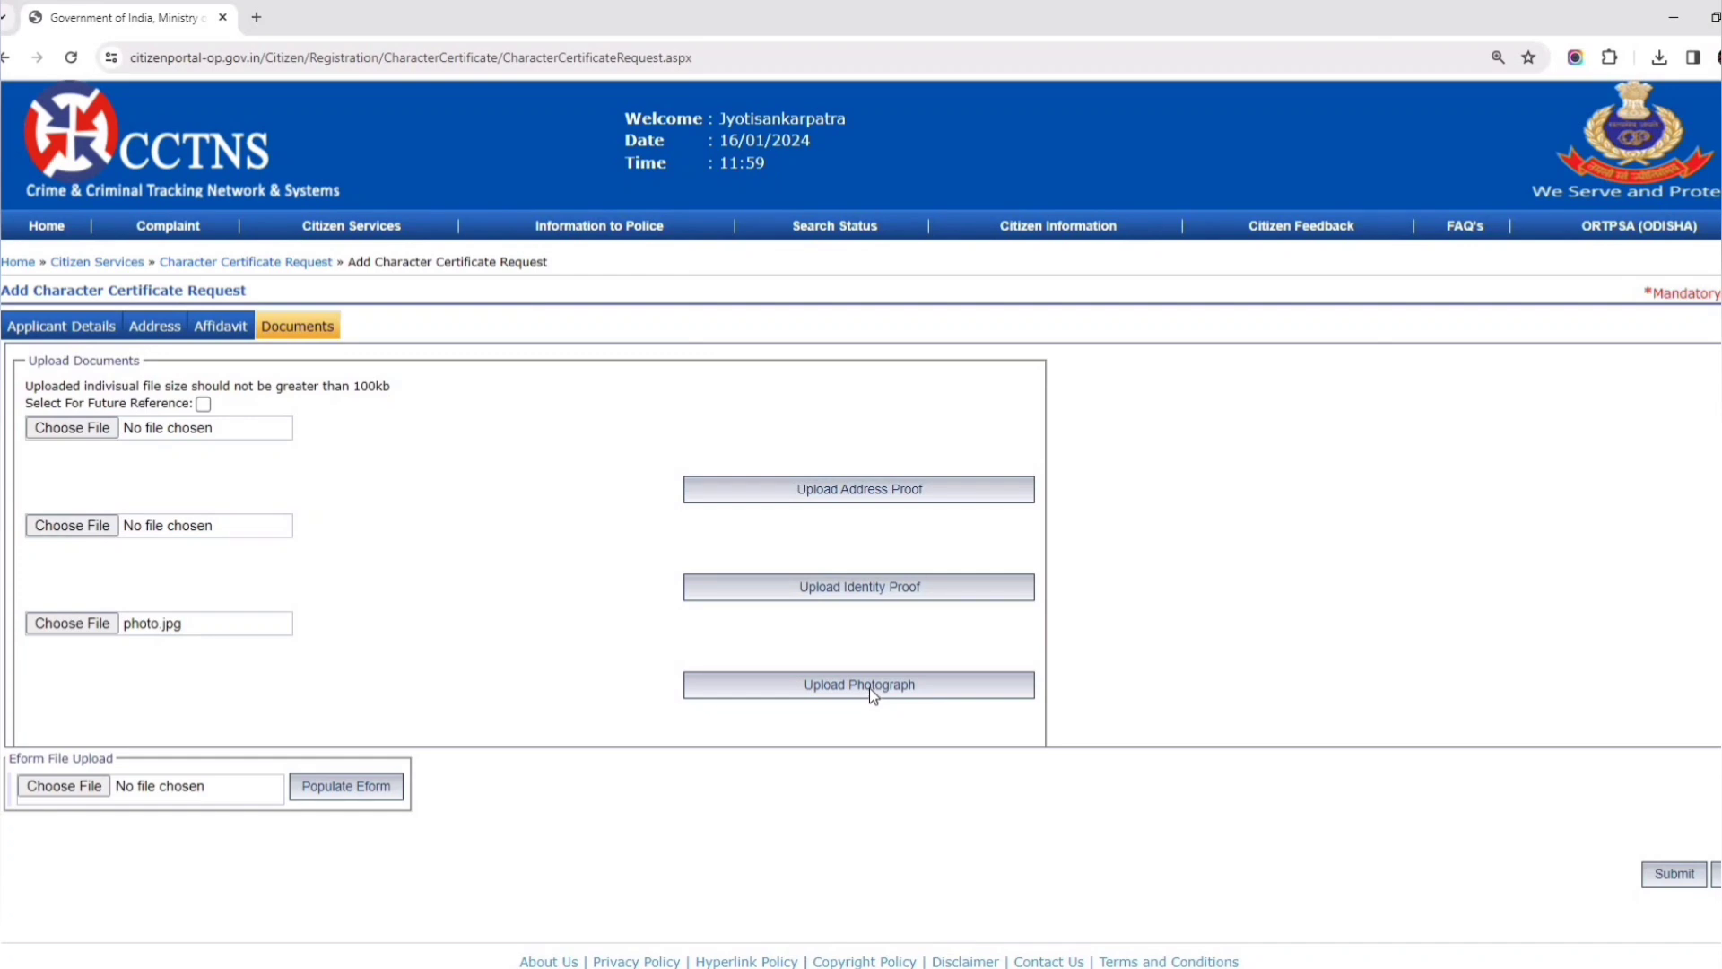
{"action": "left_click", "coordinate": [870, 687]}
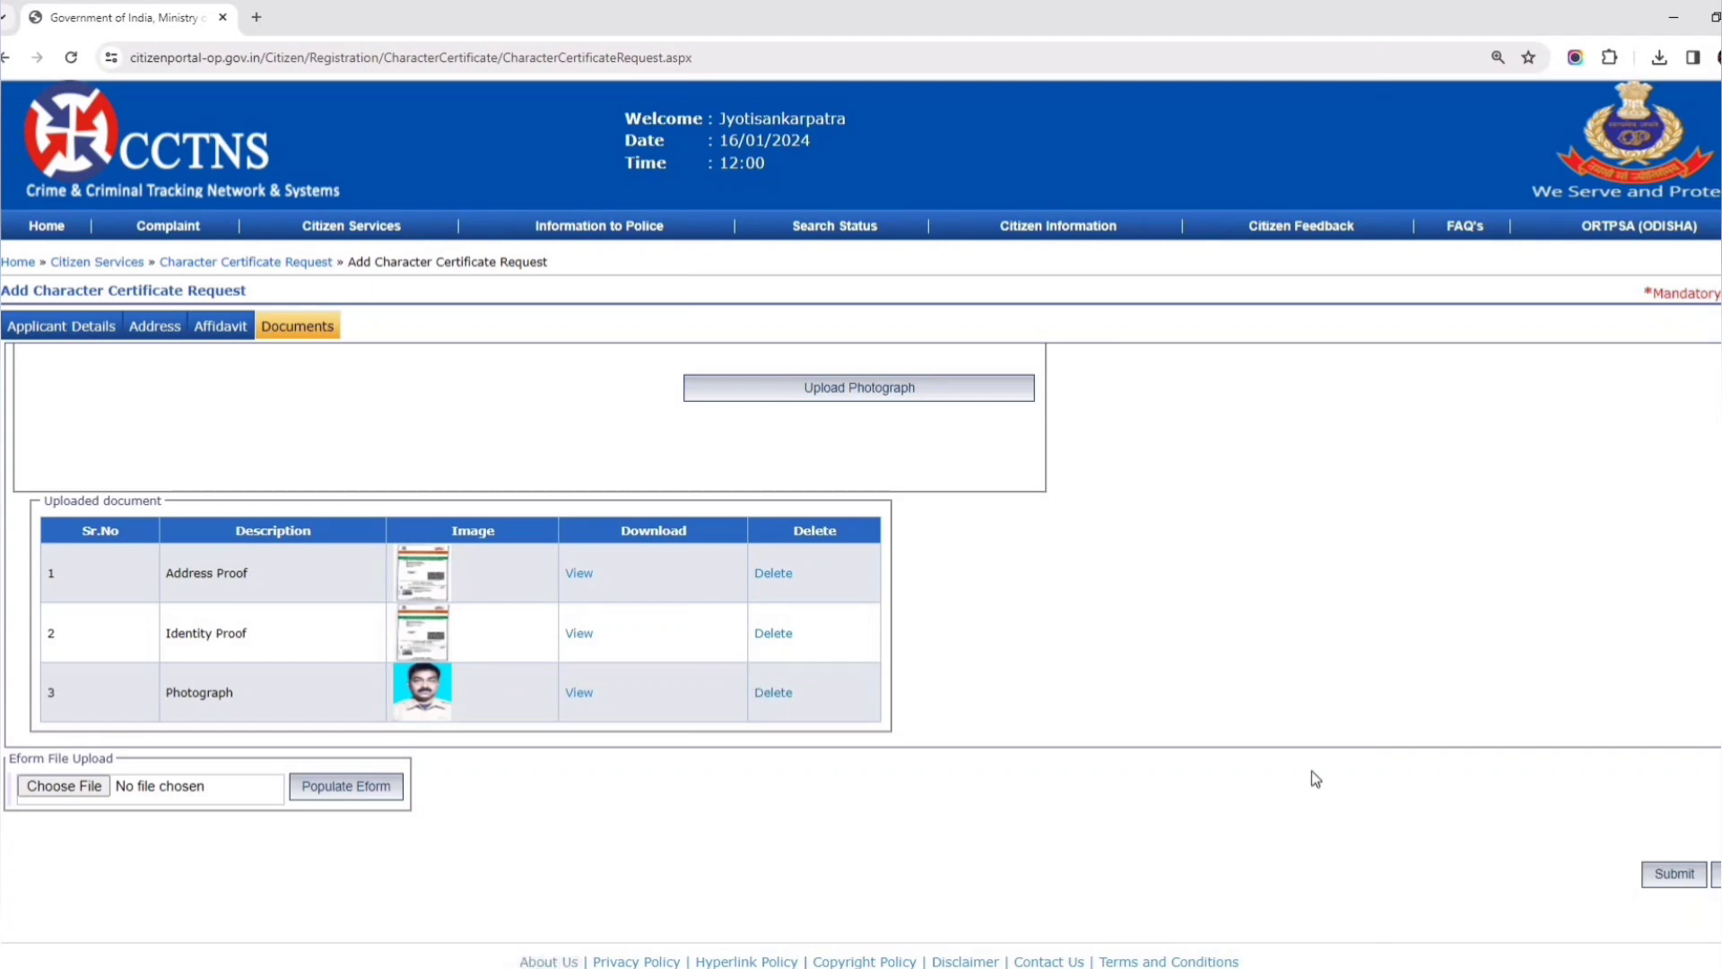
- Submit the application and continue past the eChallan page to the payment options
{"action": "left_click", "coordinate": [1674, 874]}
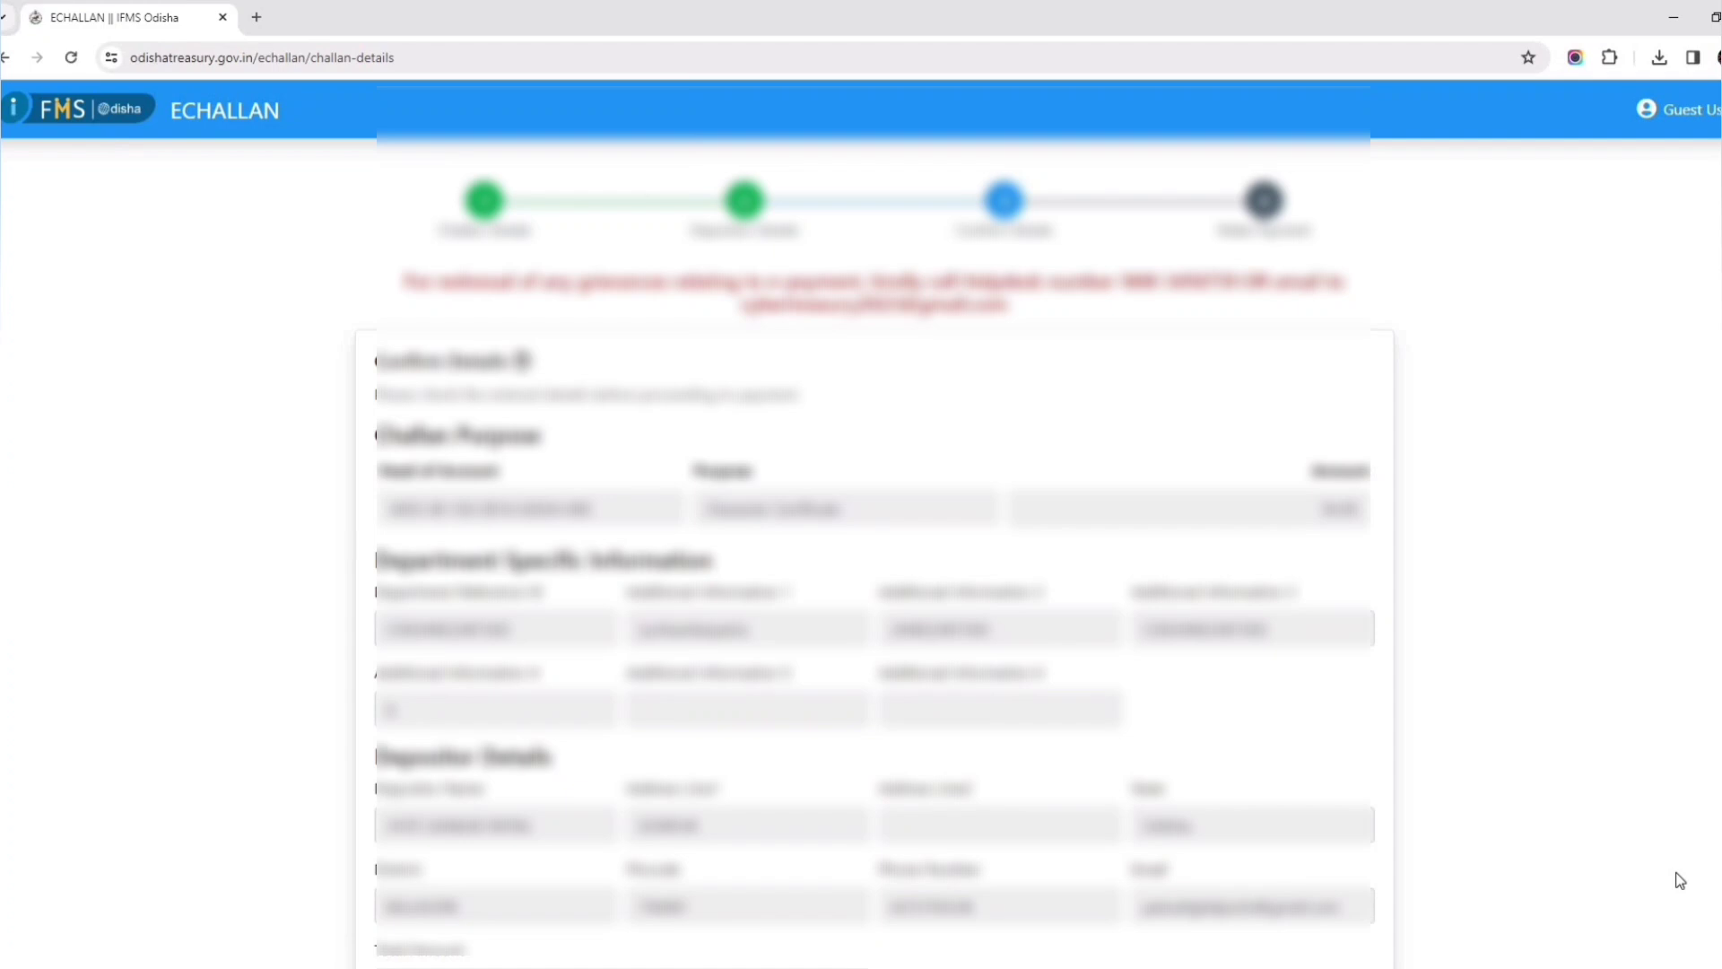
{"action": "scroll", "coordinate": [1115, 771], "scroll_direction": "down", "scroll_amount": 5}
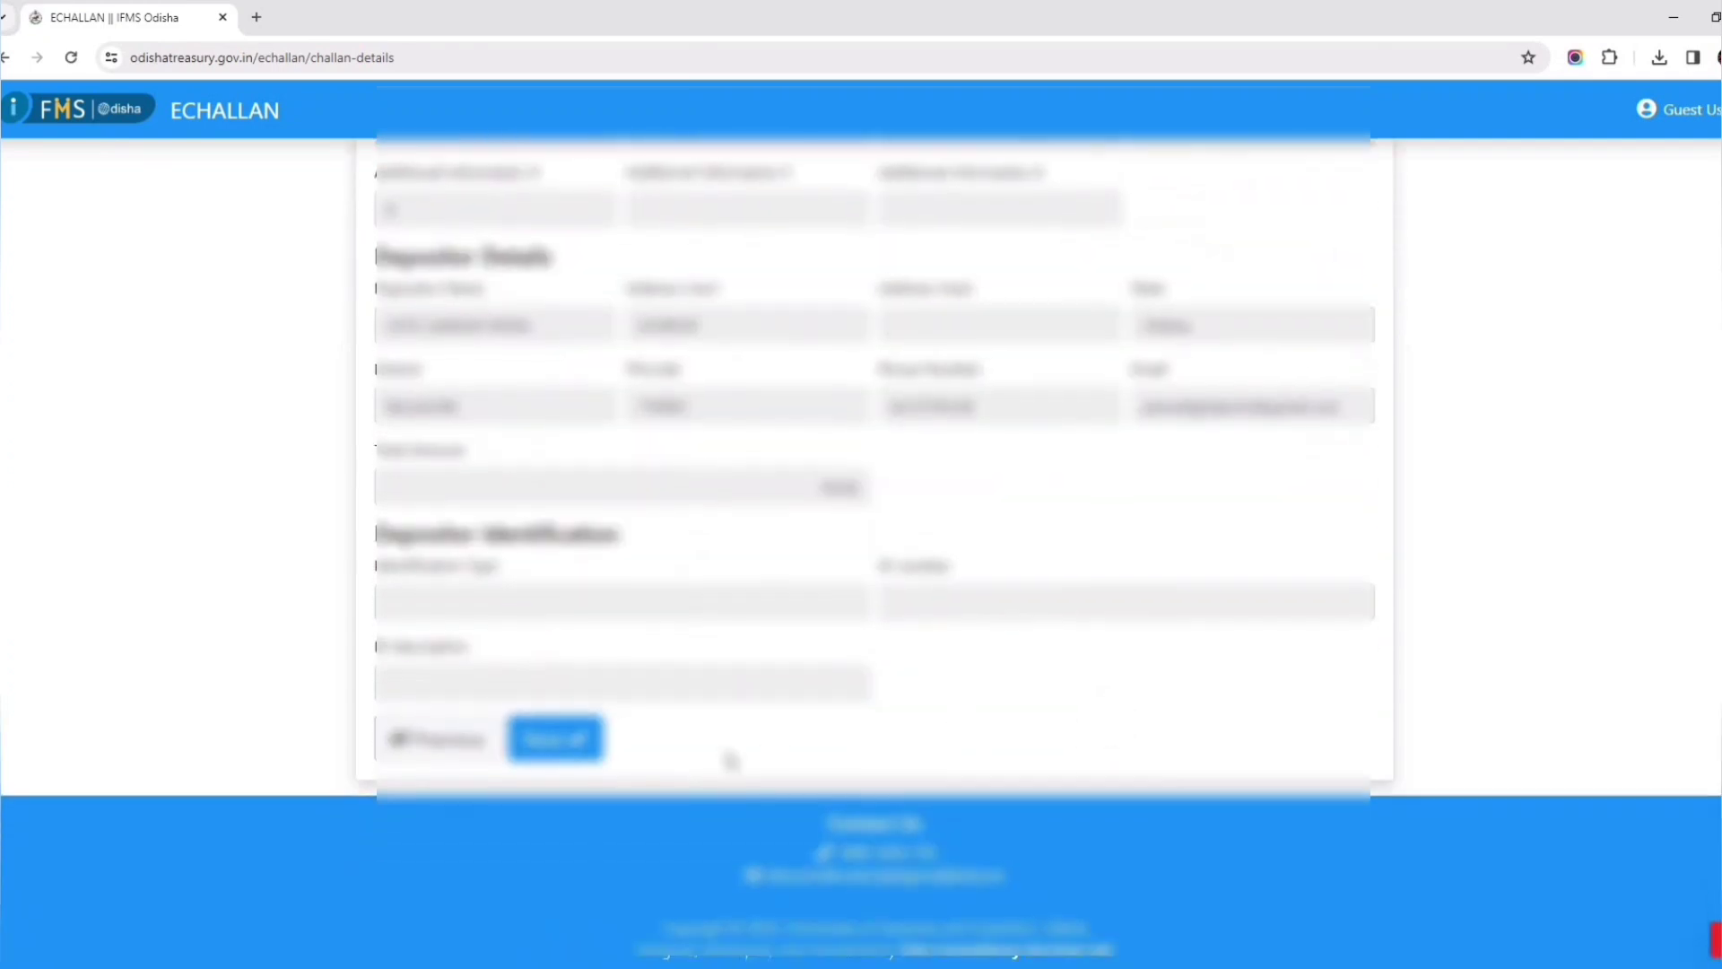
{"action": "left_click", "coordinate": [557, 741]}
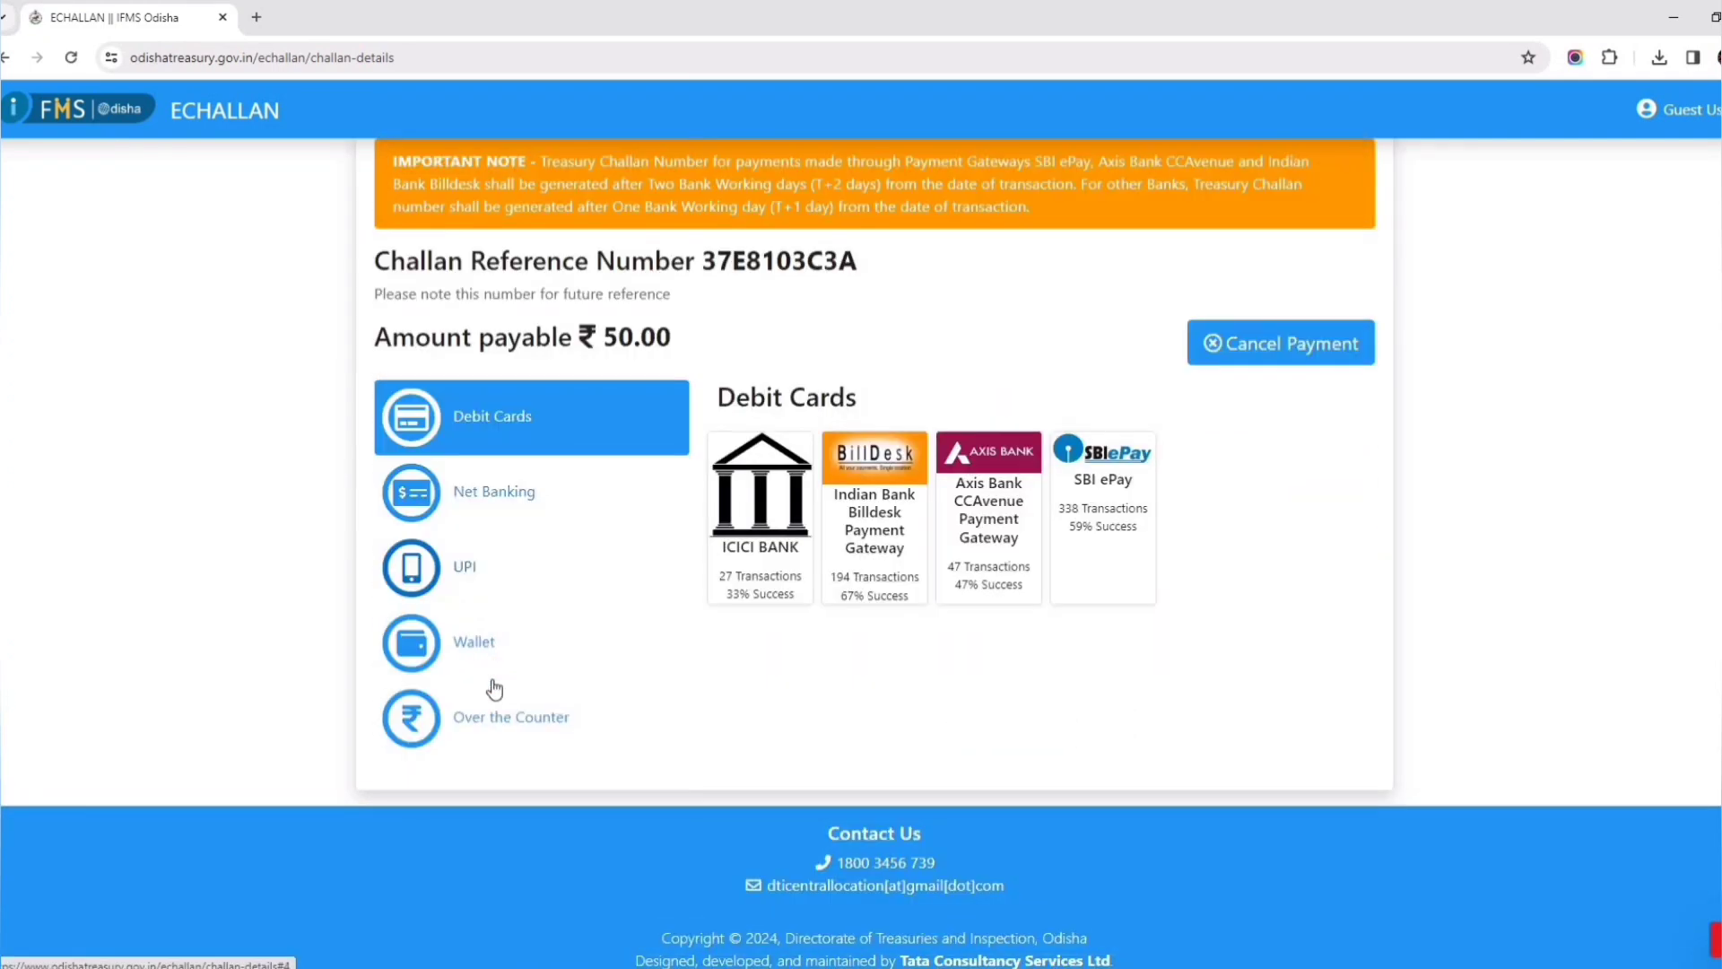
- Pay the ₹50.00 fee by UPI through Indian Bank BillDesk, accepting terms and entering the captcha
{"action": "left_click", "coordinate": [456, 573]}
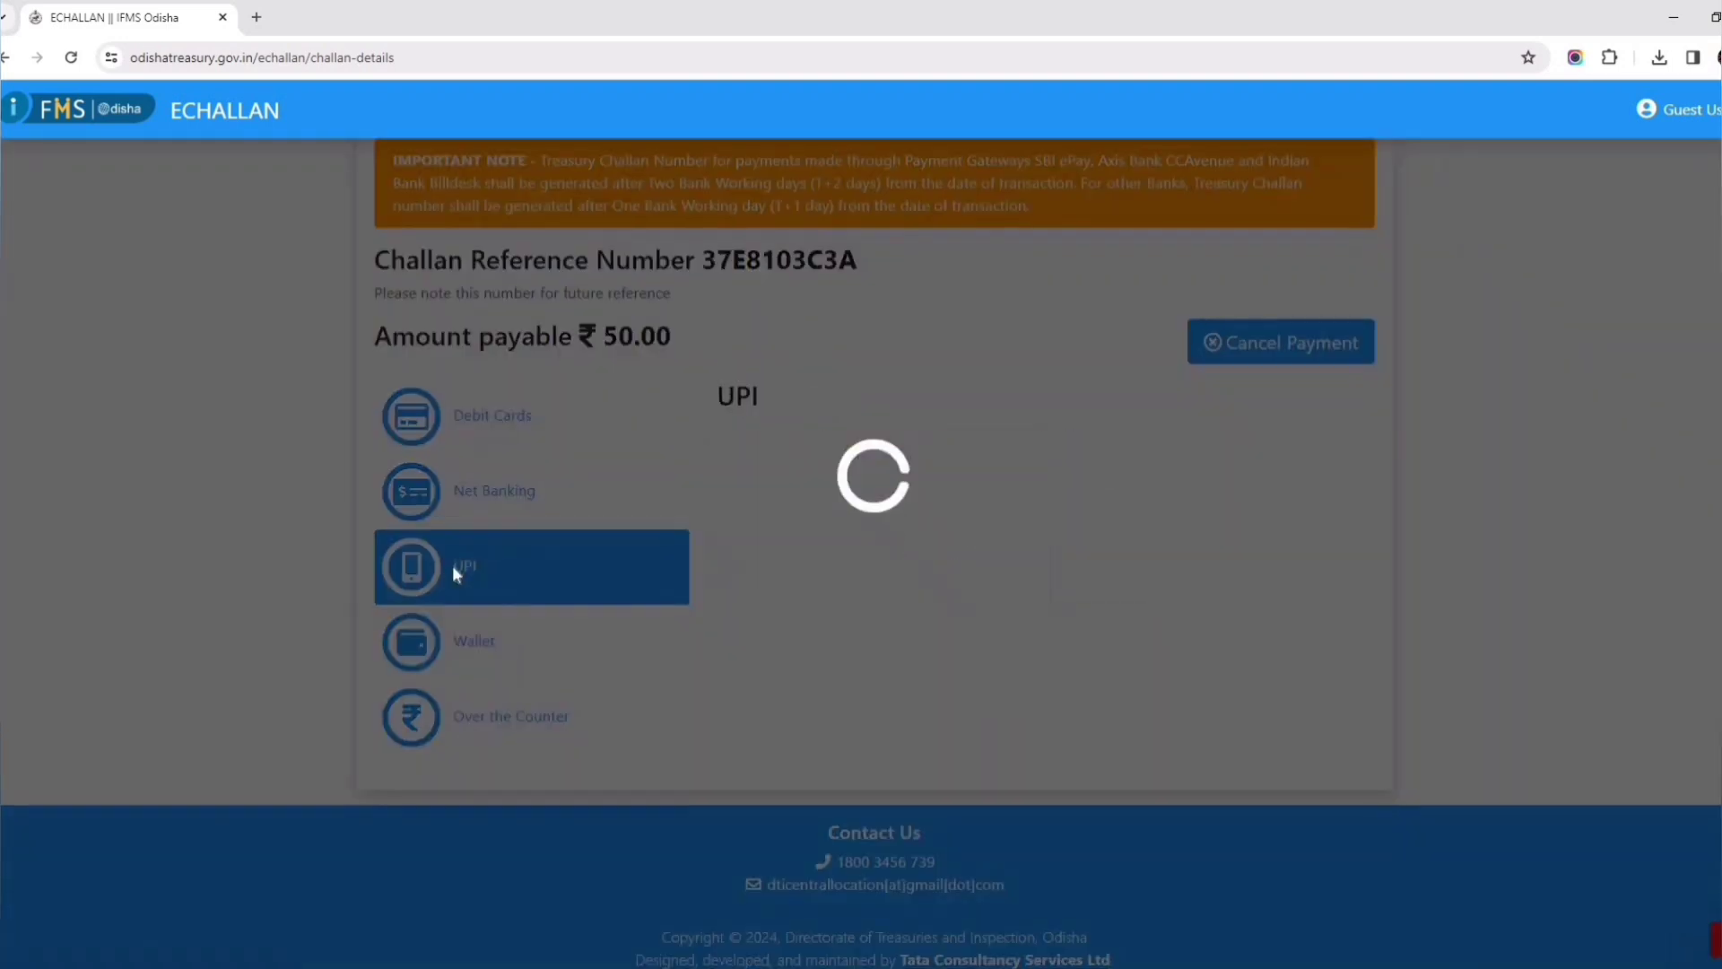
{"action": "left_click", "coordinate": [756, 522]}
{"action": "left_click", "coordinate": [664, 434]}
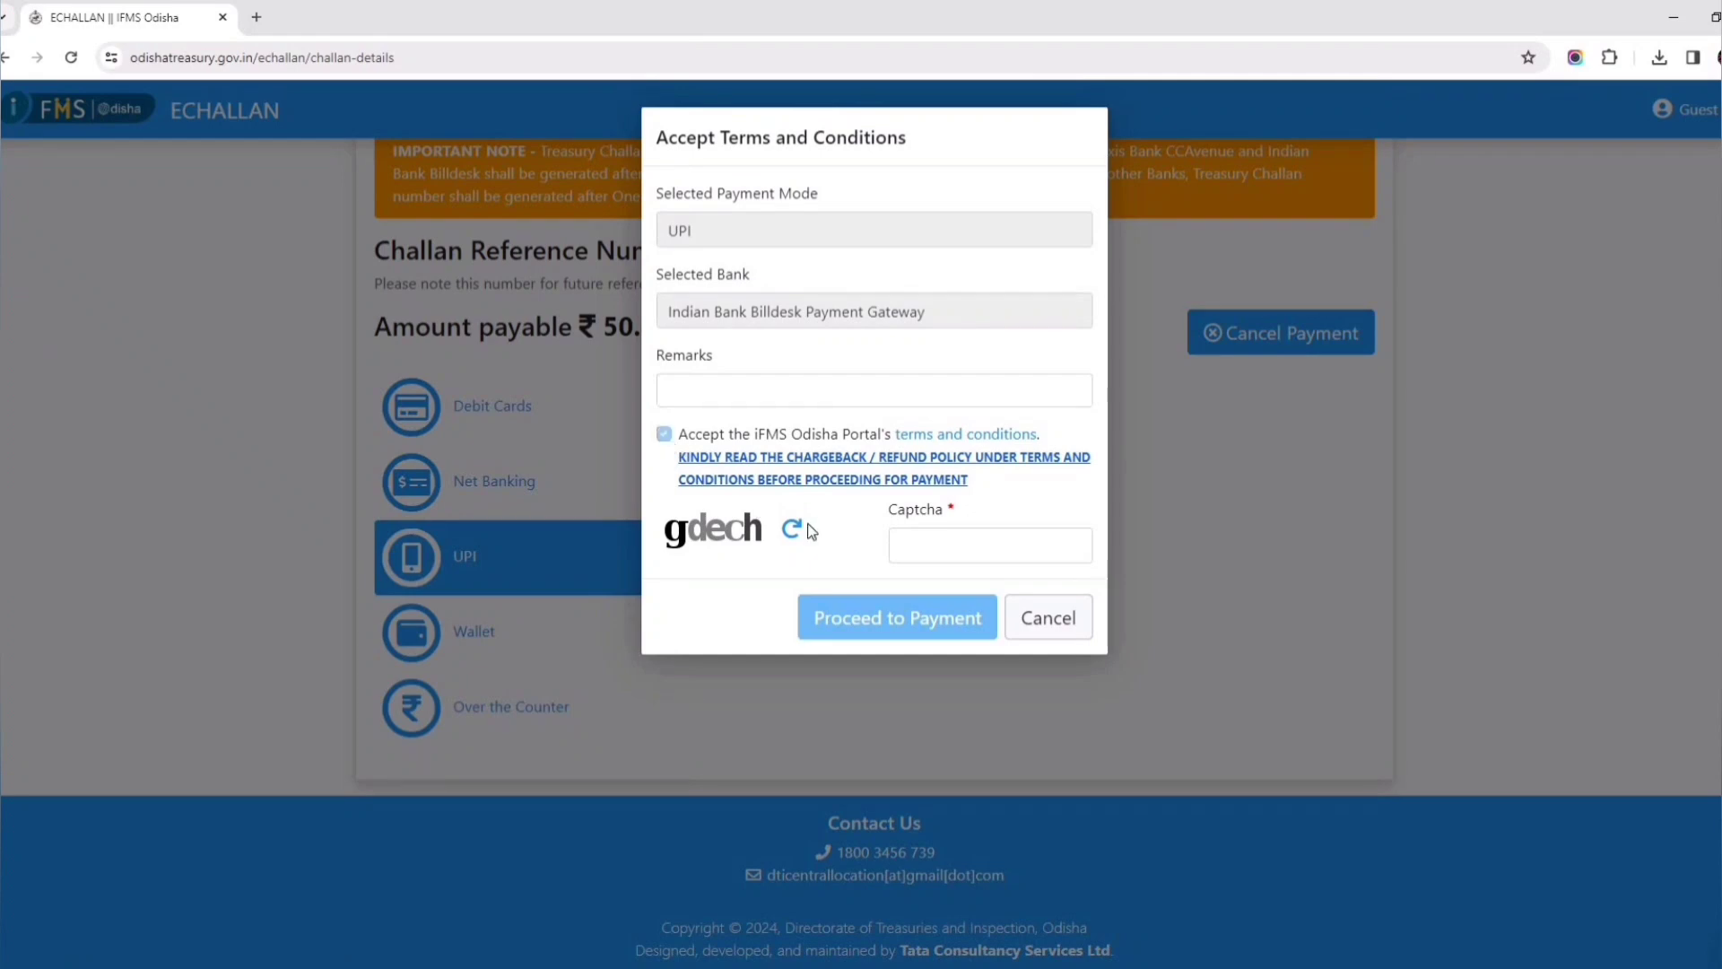
{"action": "left_click", "coordinate": [925, 541]}
{"action": "type", "text": "gdech"}
{"action": "left_click", "coordinate": [886, 621]}
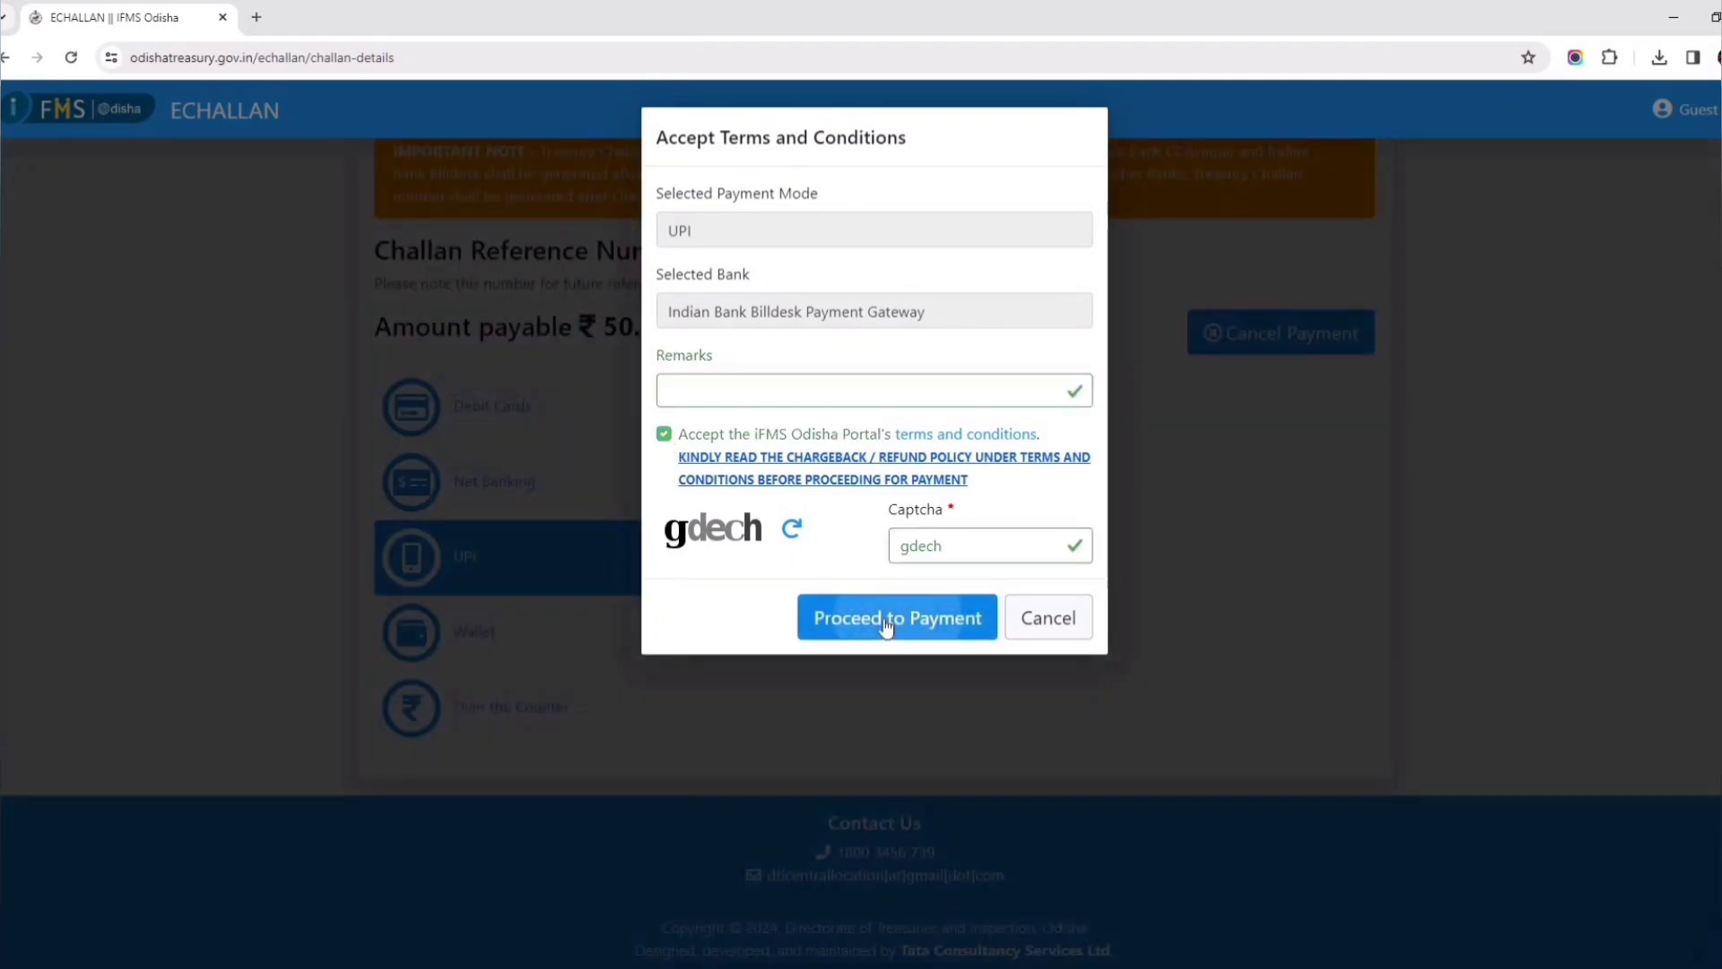
{"action": "left_click", "coordinate": [1015, 341]}
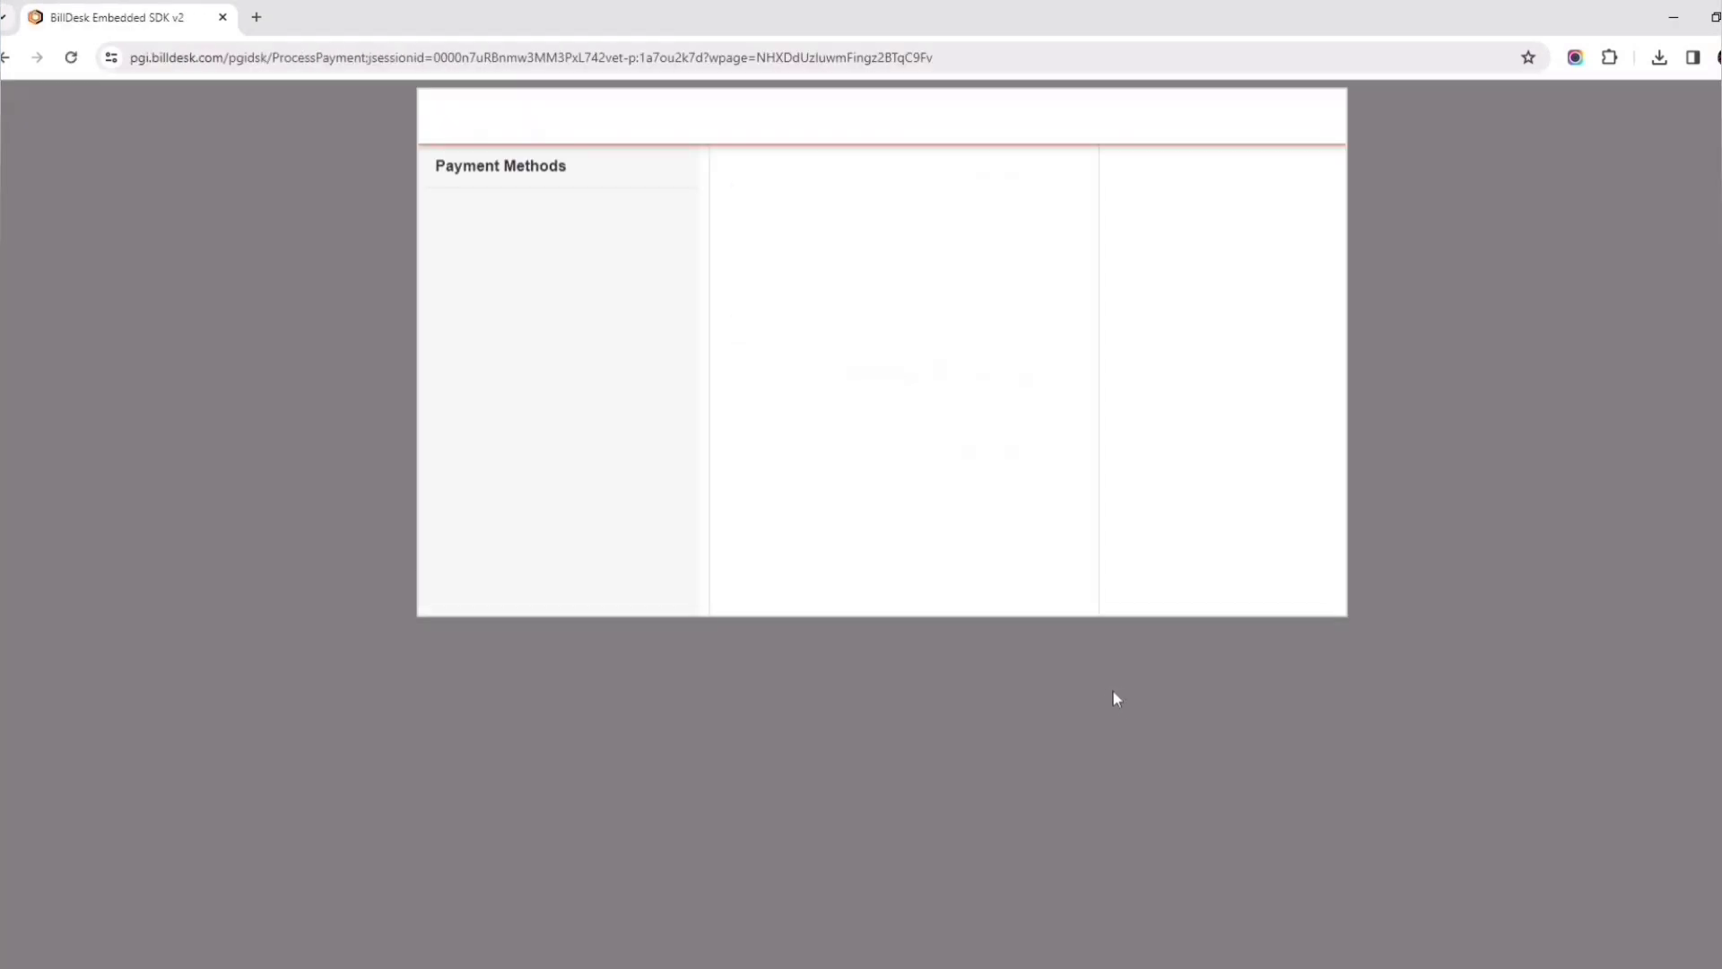
- Choose a UPI ID option, generate the QR code to pay ₹50.00, then return to eChallan
{"action": "left_click", "coordinate": [884, 377]}
{"action": "left_click", "coordinate": [832, 422]}
{"action": "left_click", "coordinate": [922, 447]}
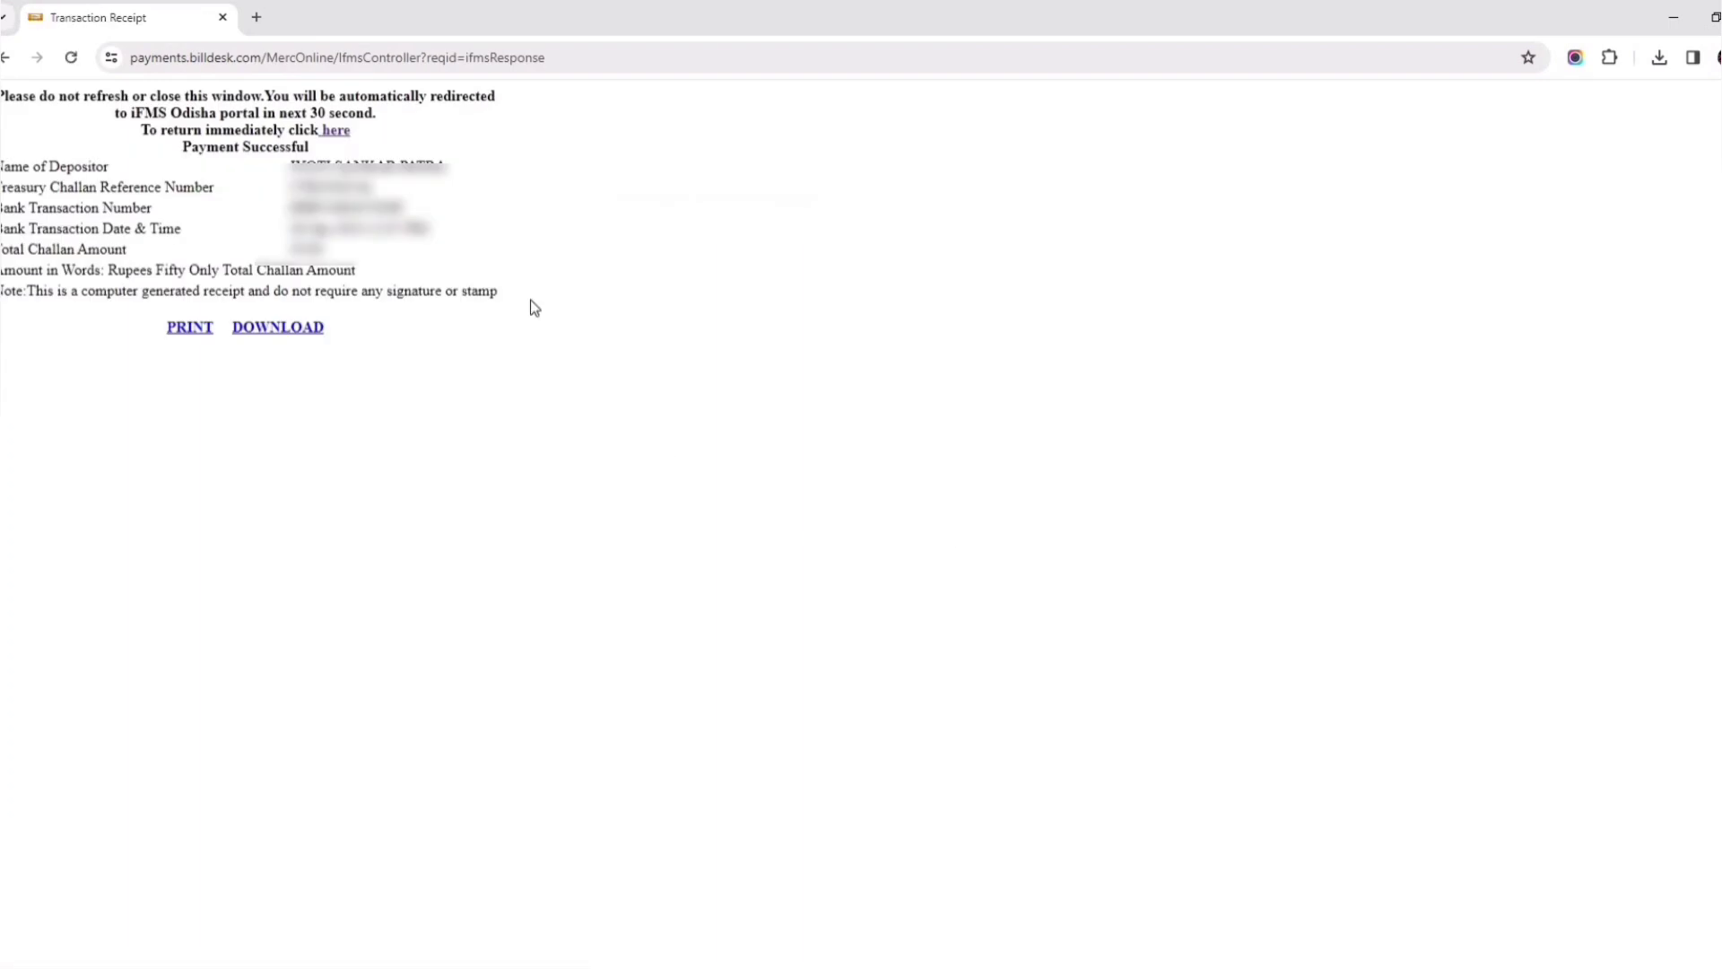
{"action": "left_click", "coordinate": [338, 135]}
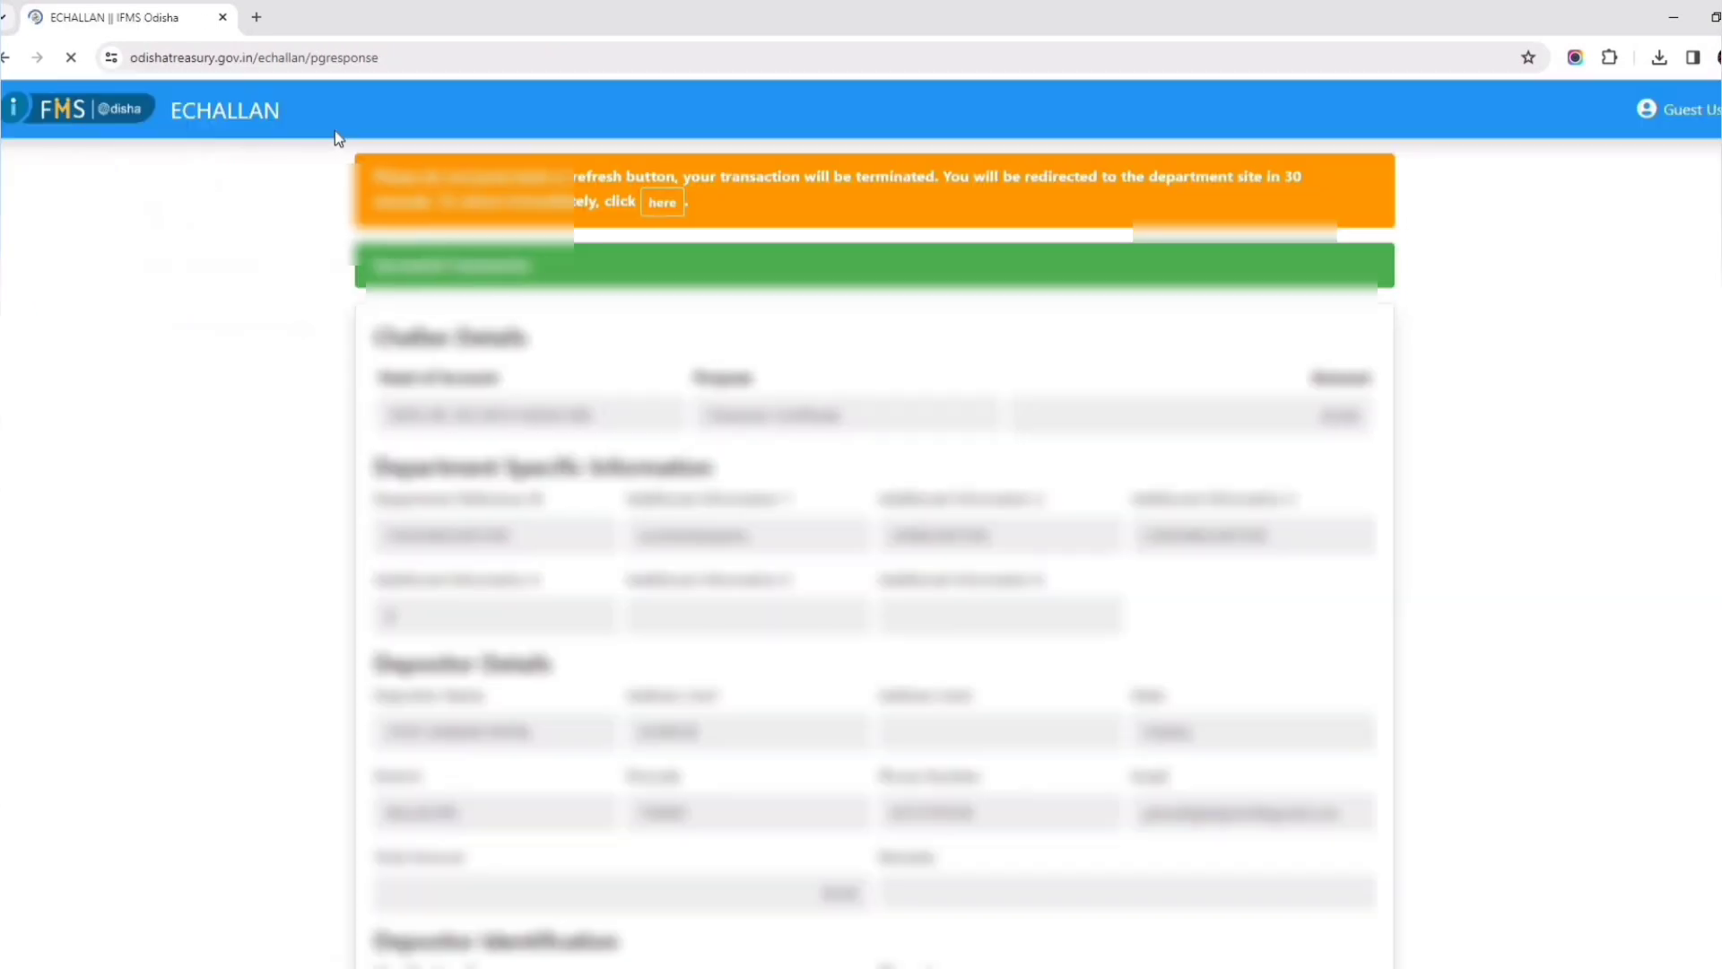
- Return to the citizen portal and open the Service Request Receipt as a PDF
{"action": "left_click", "coordinate": [665, 207]}
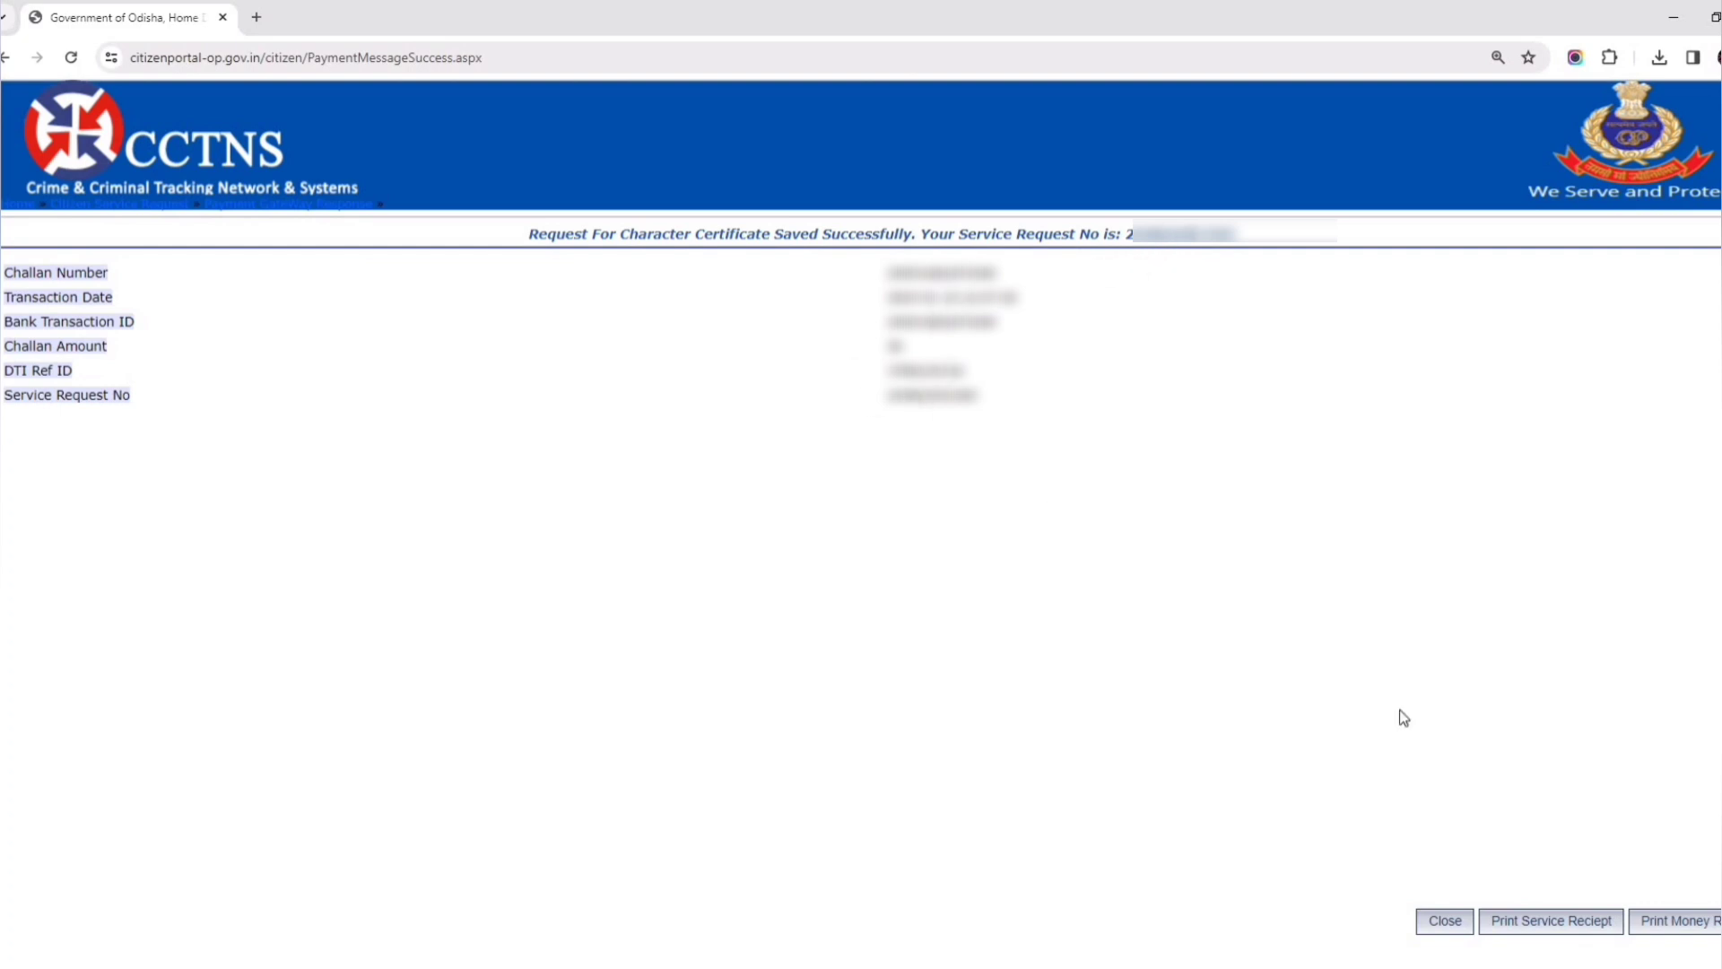
{"action": "left_click", "coordinate": [1547, 922]}
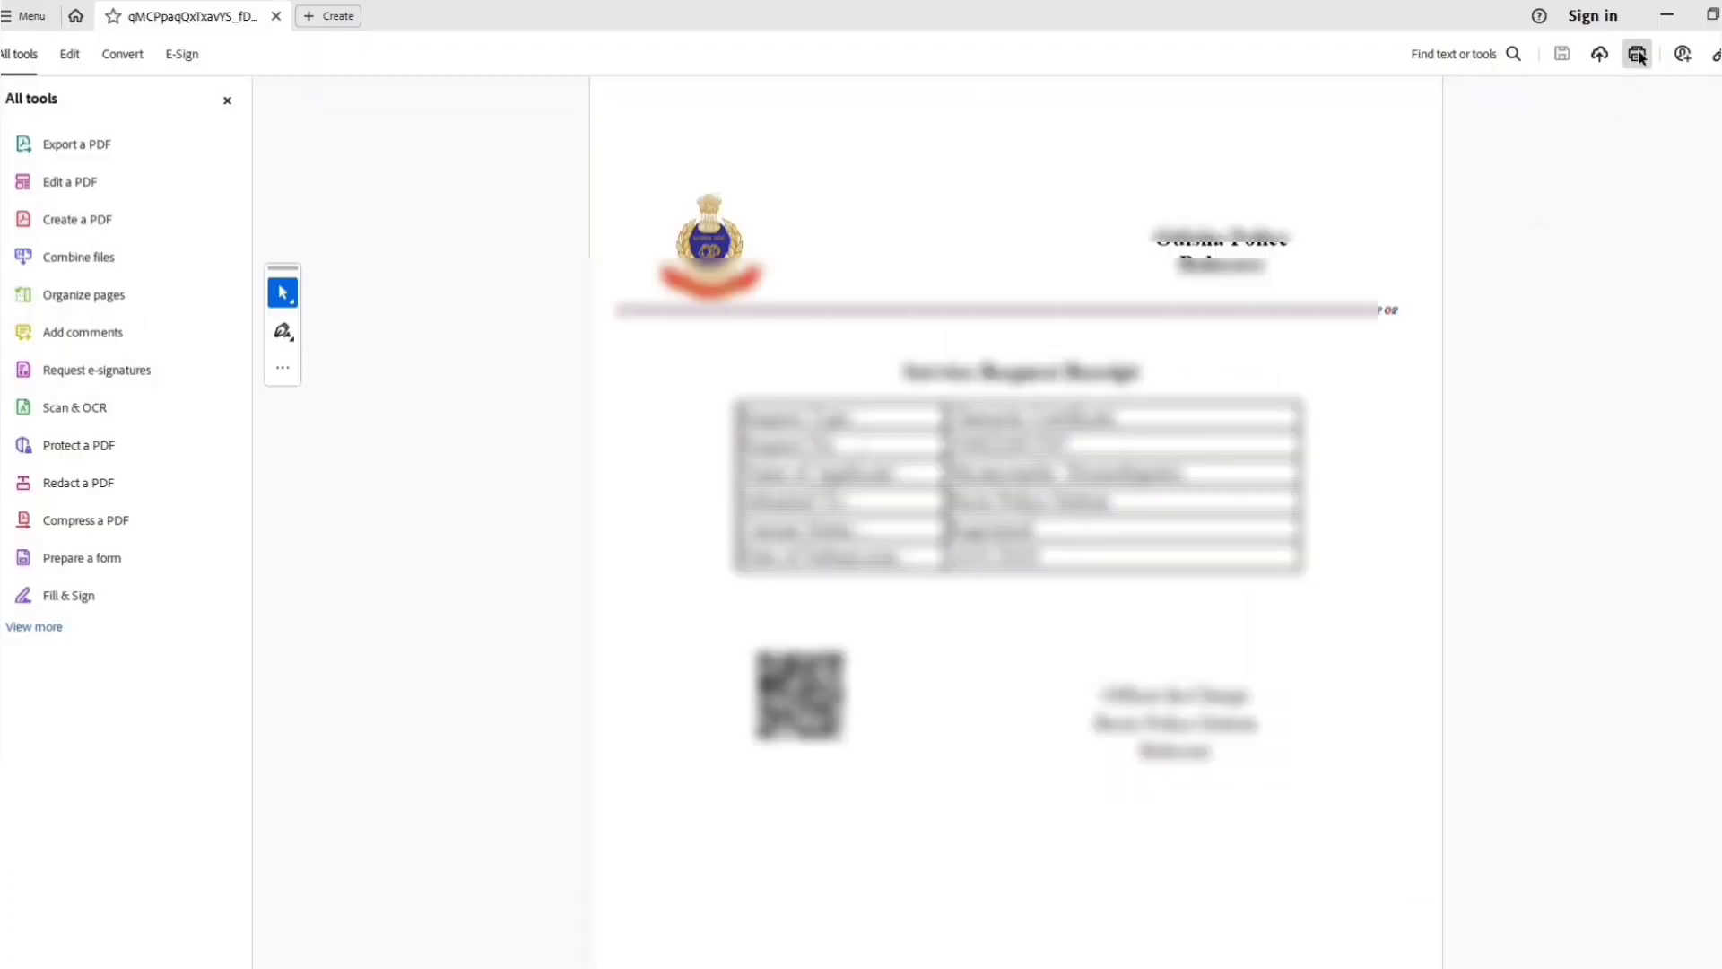
- Print the Service Request Receipt from Adobe Acrobat's Print dialog
{"action": "left_click", "coordinate": [1638, 57]}
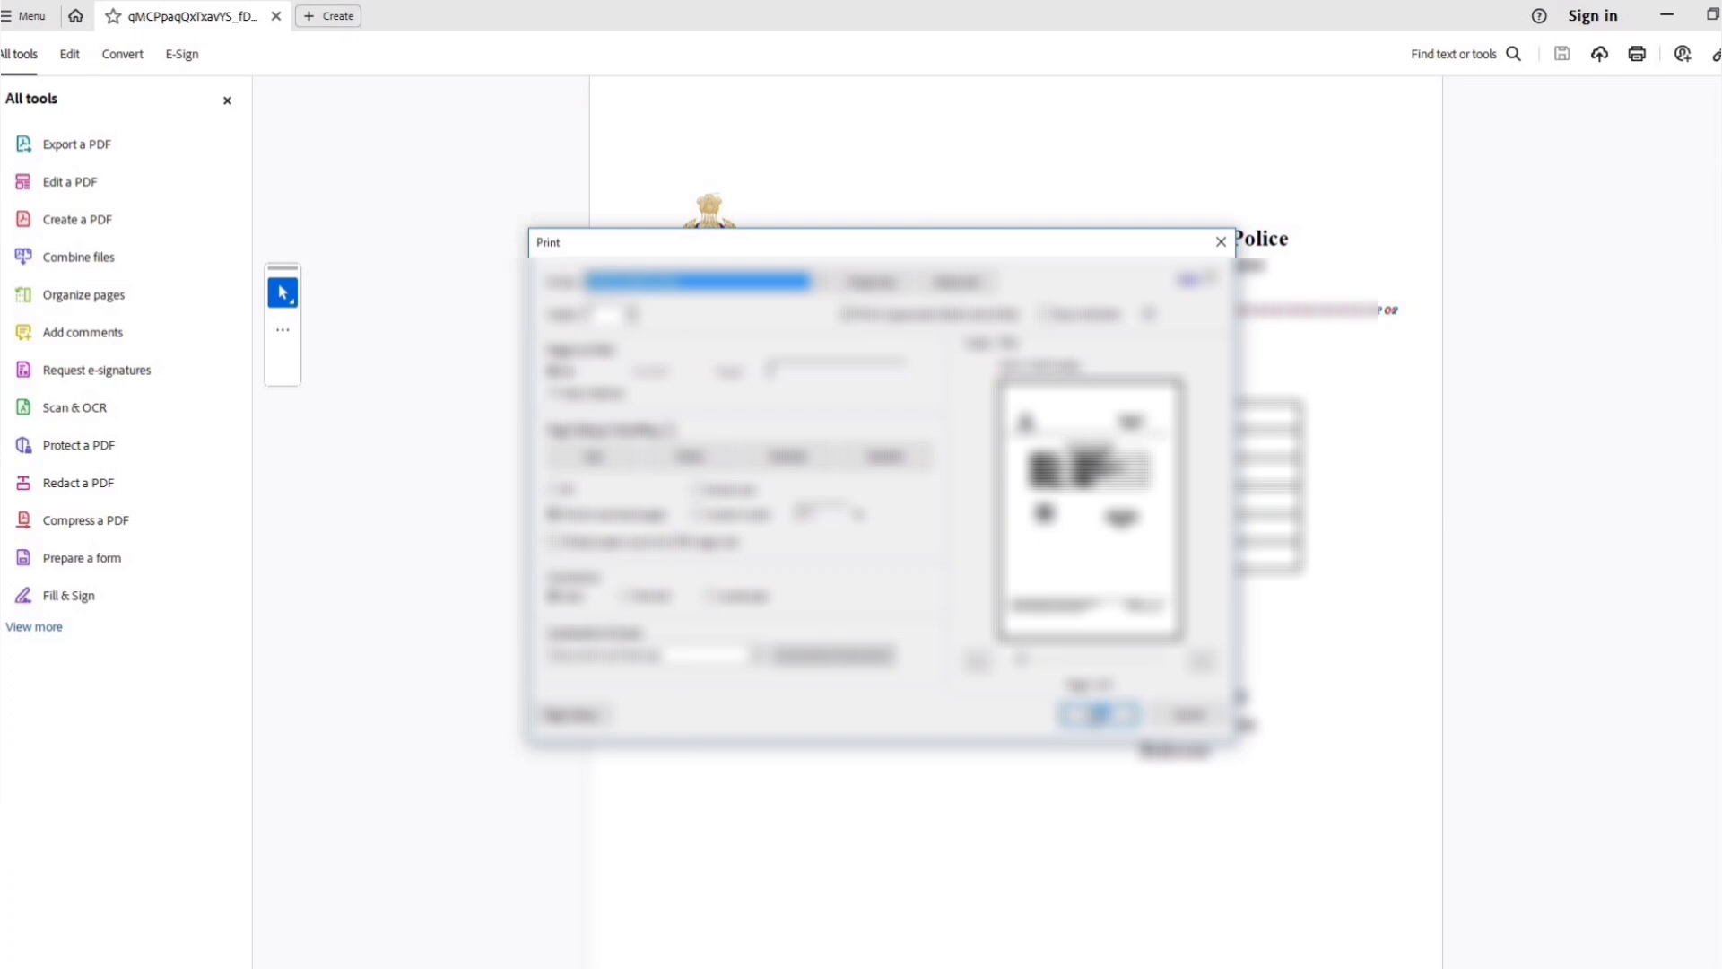
{"action": "left_click", "coordinate": [1098, 714]}
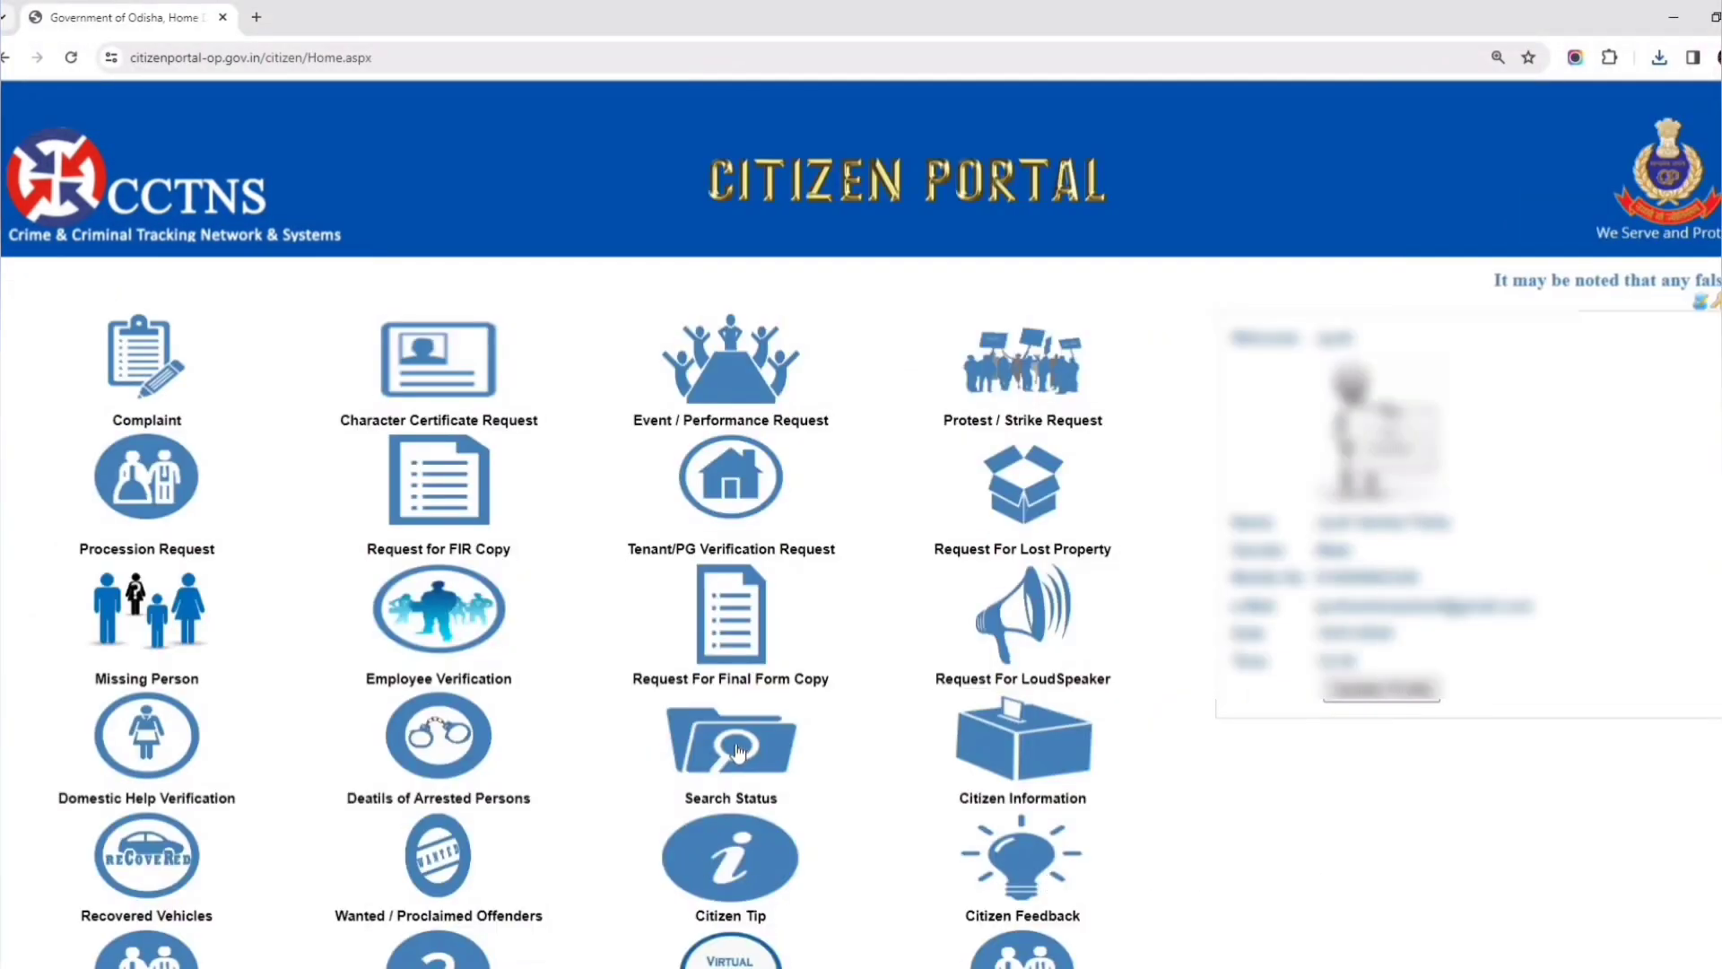
- On Status Search, choose Service Request, Character Certificate and year 2024
{"action": "left_click", "coordinate": [738, 752]}
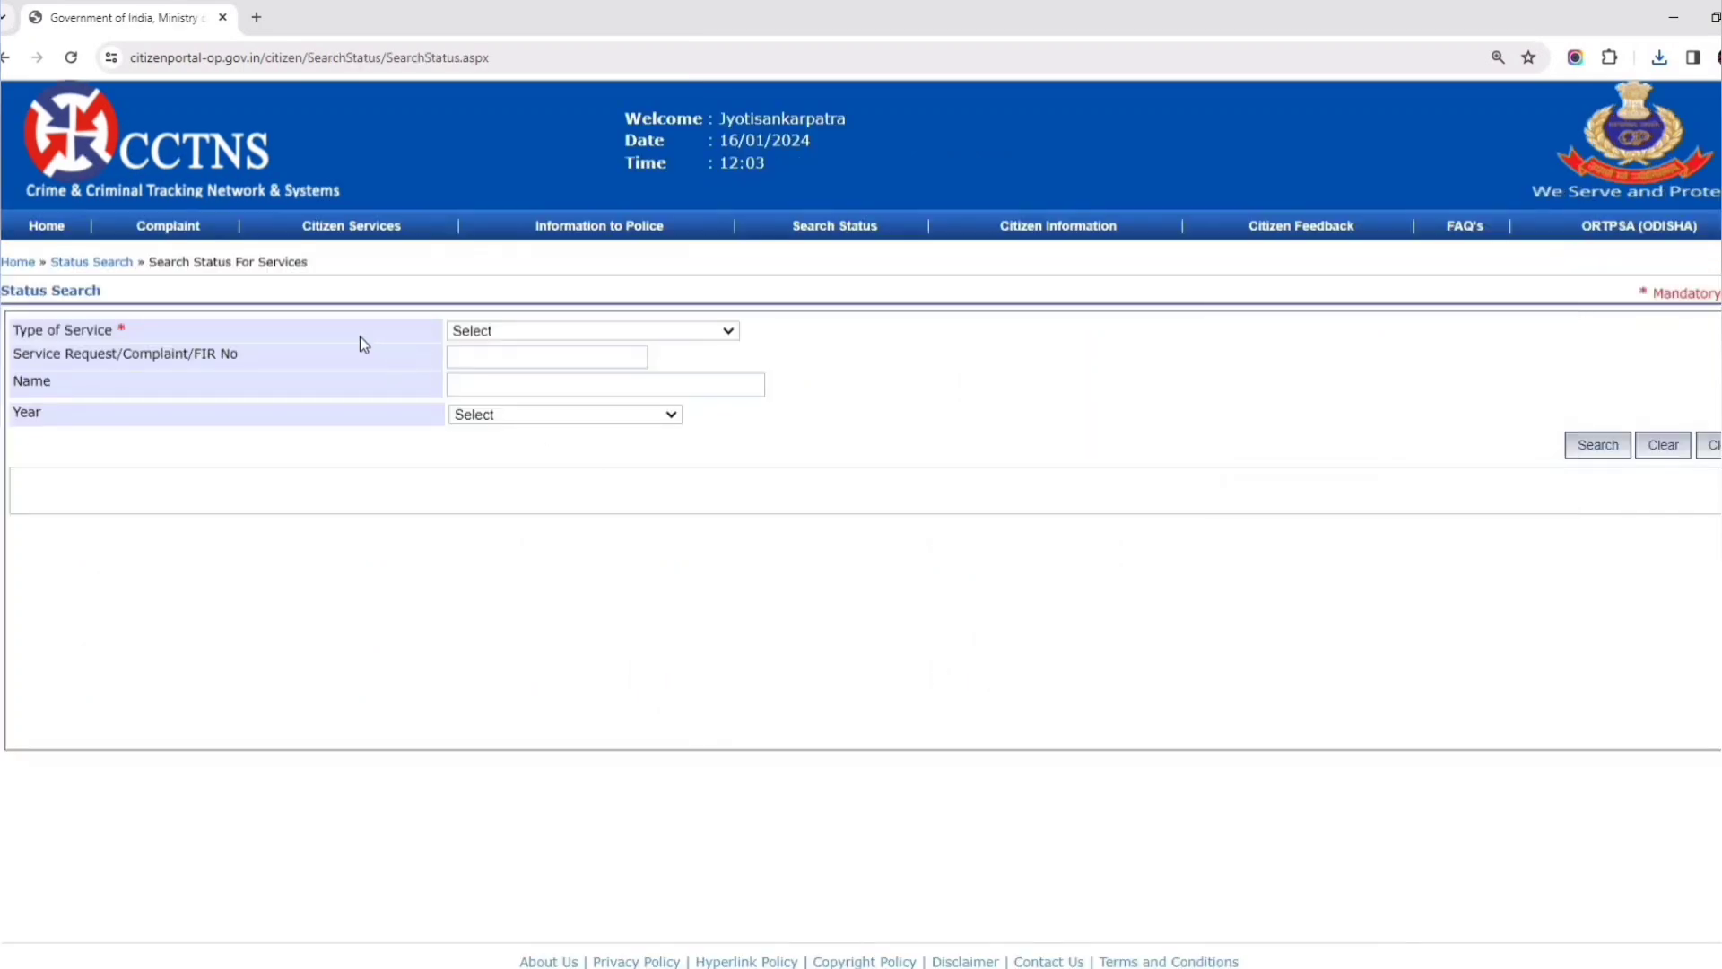
{"action": "left_click", "coordinate": [527, 332]}
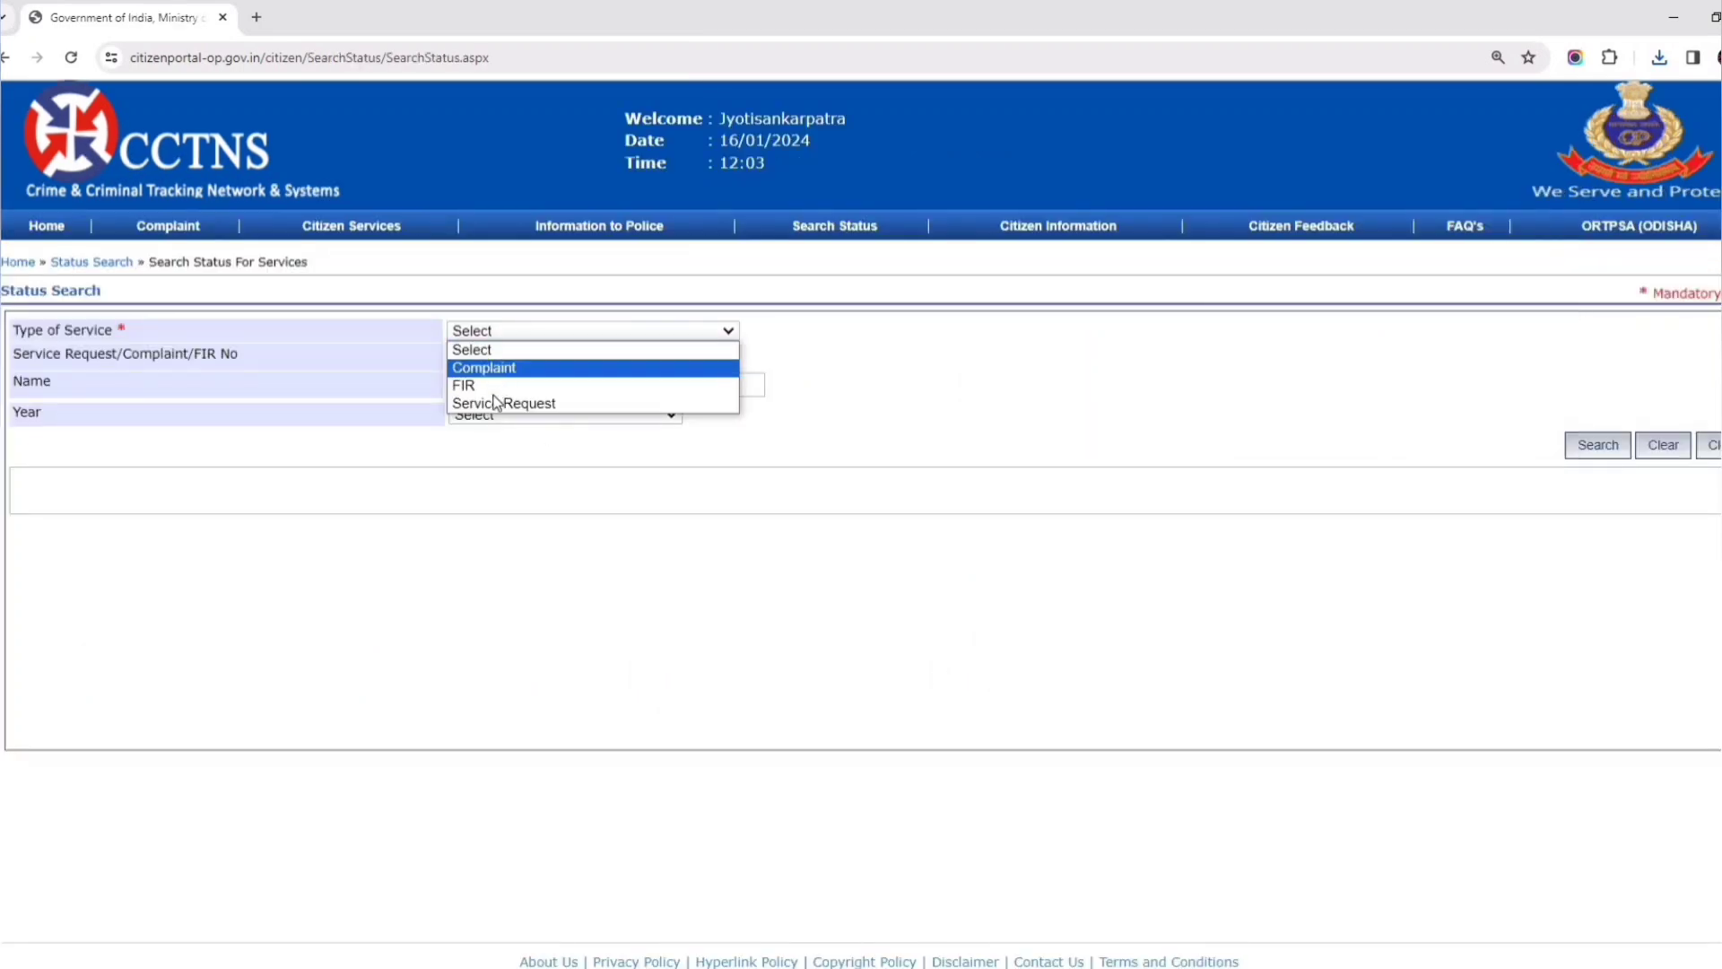
{"action": "left_click", "coordinate": [545, 407]}
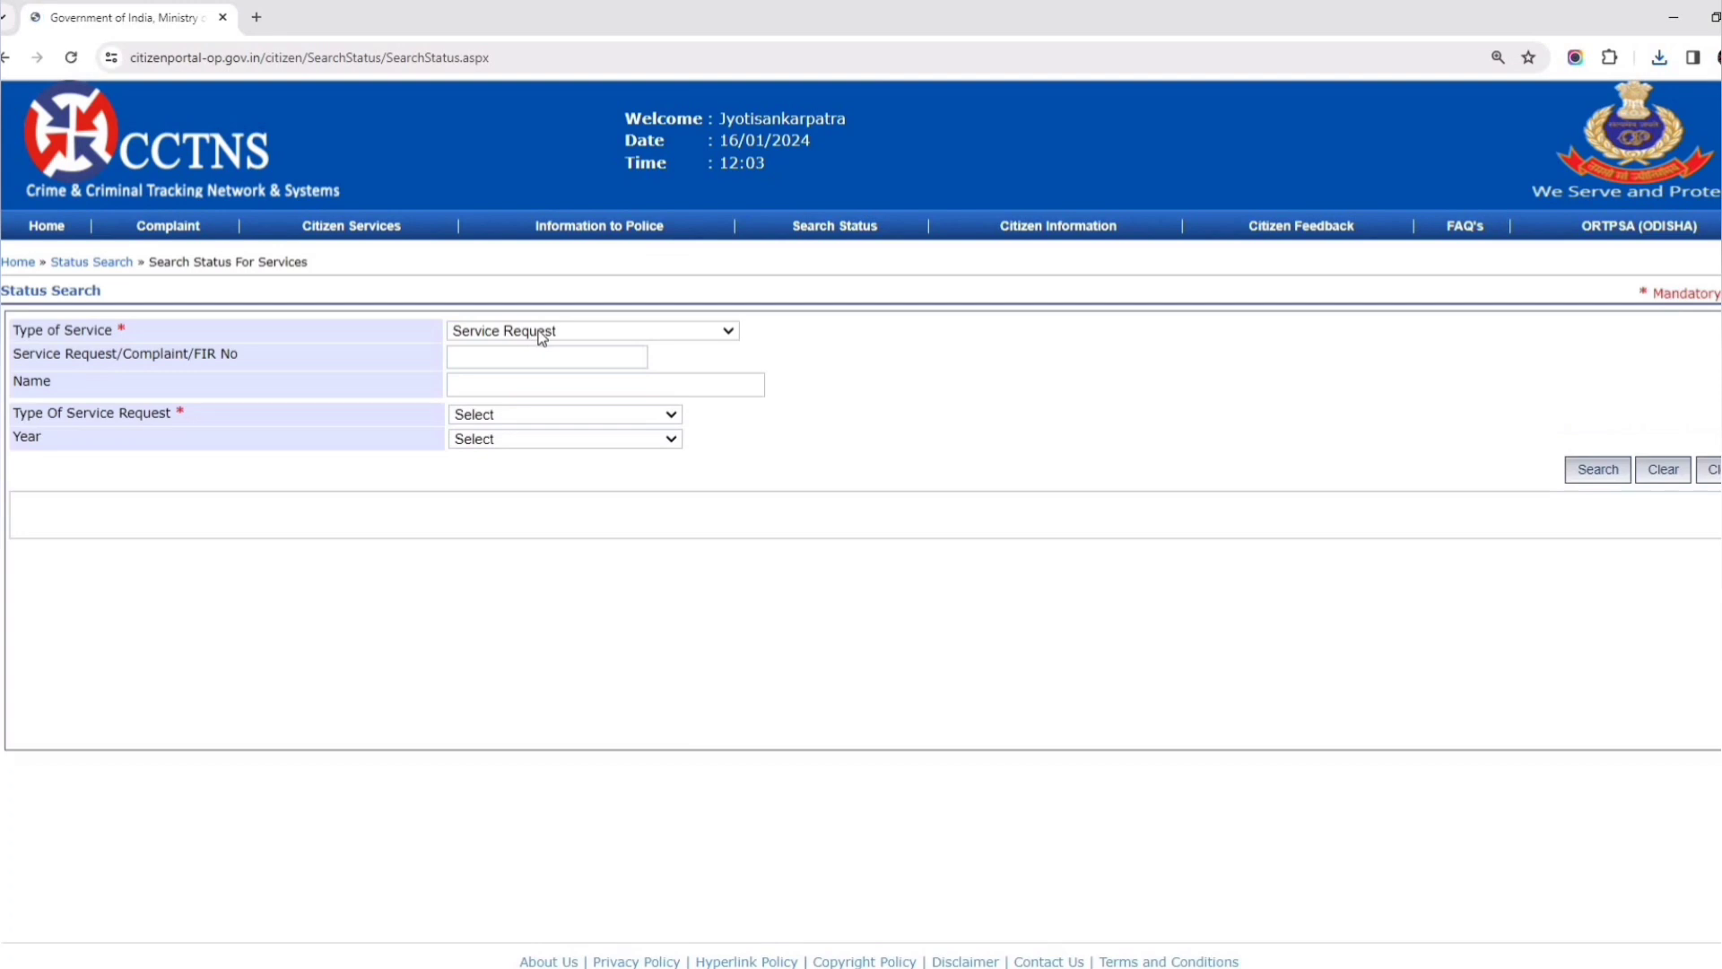
{"action": "left_click", "coordinate": [507, 414]}
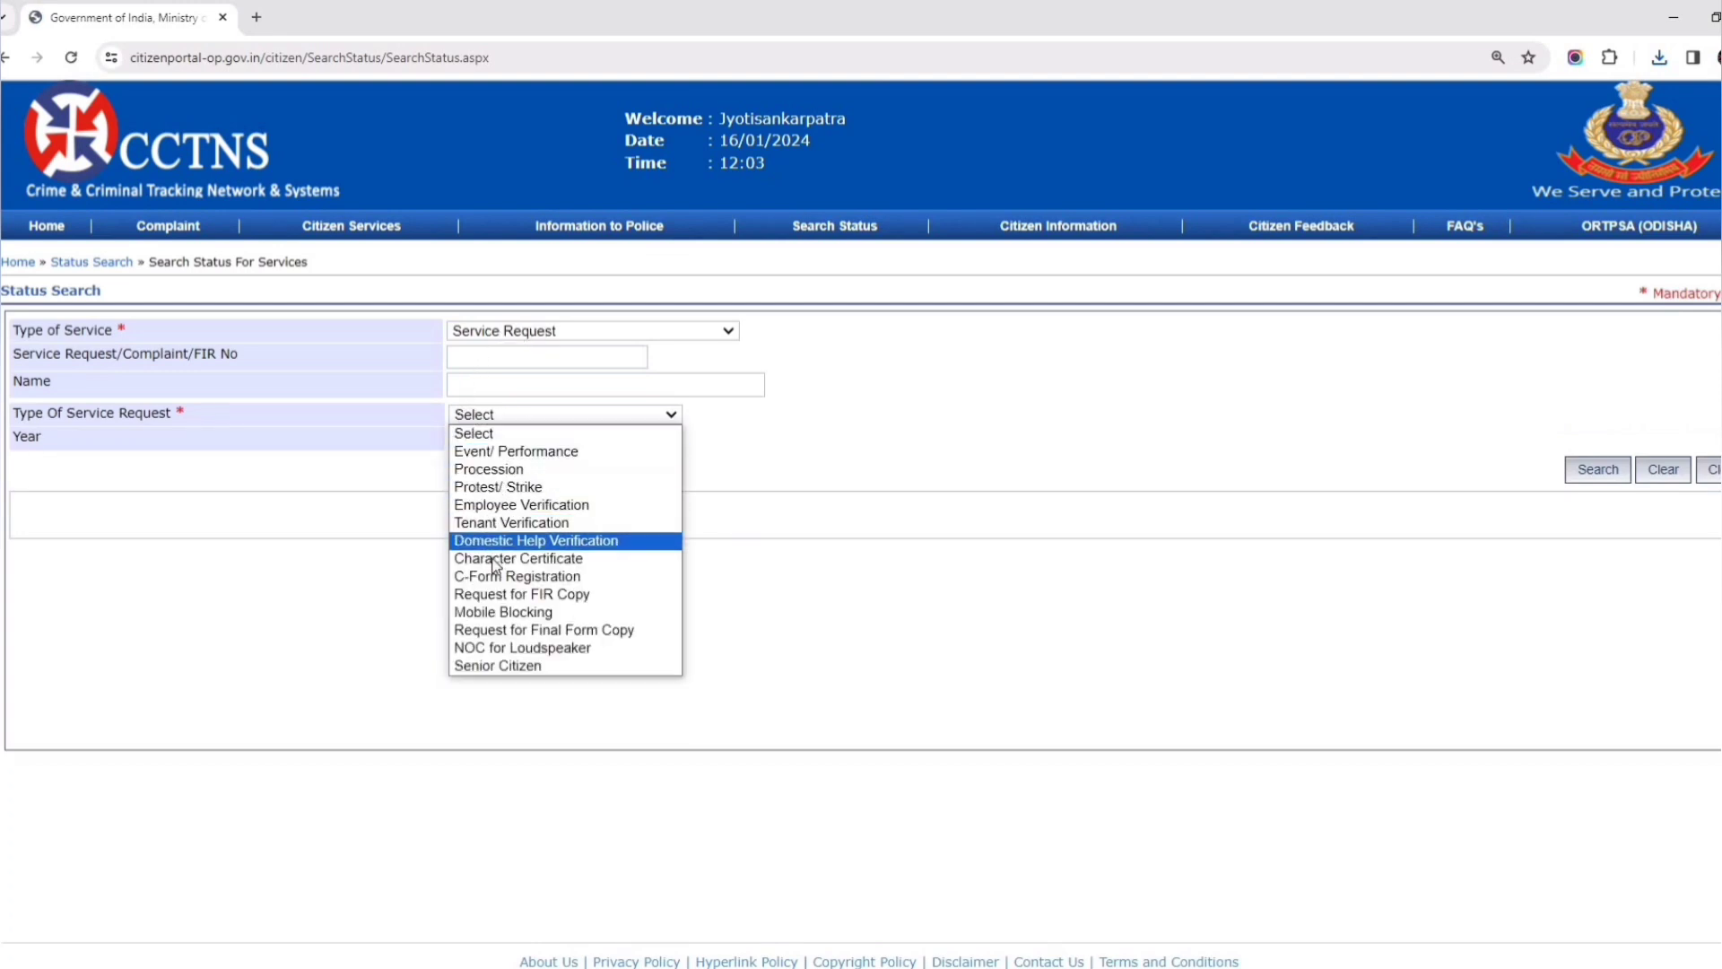
{"action": "left_click", "coordinate": [532, 559]}
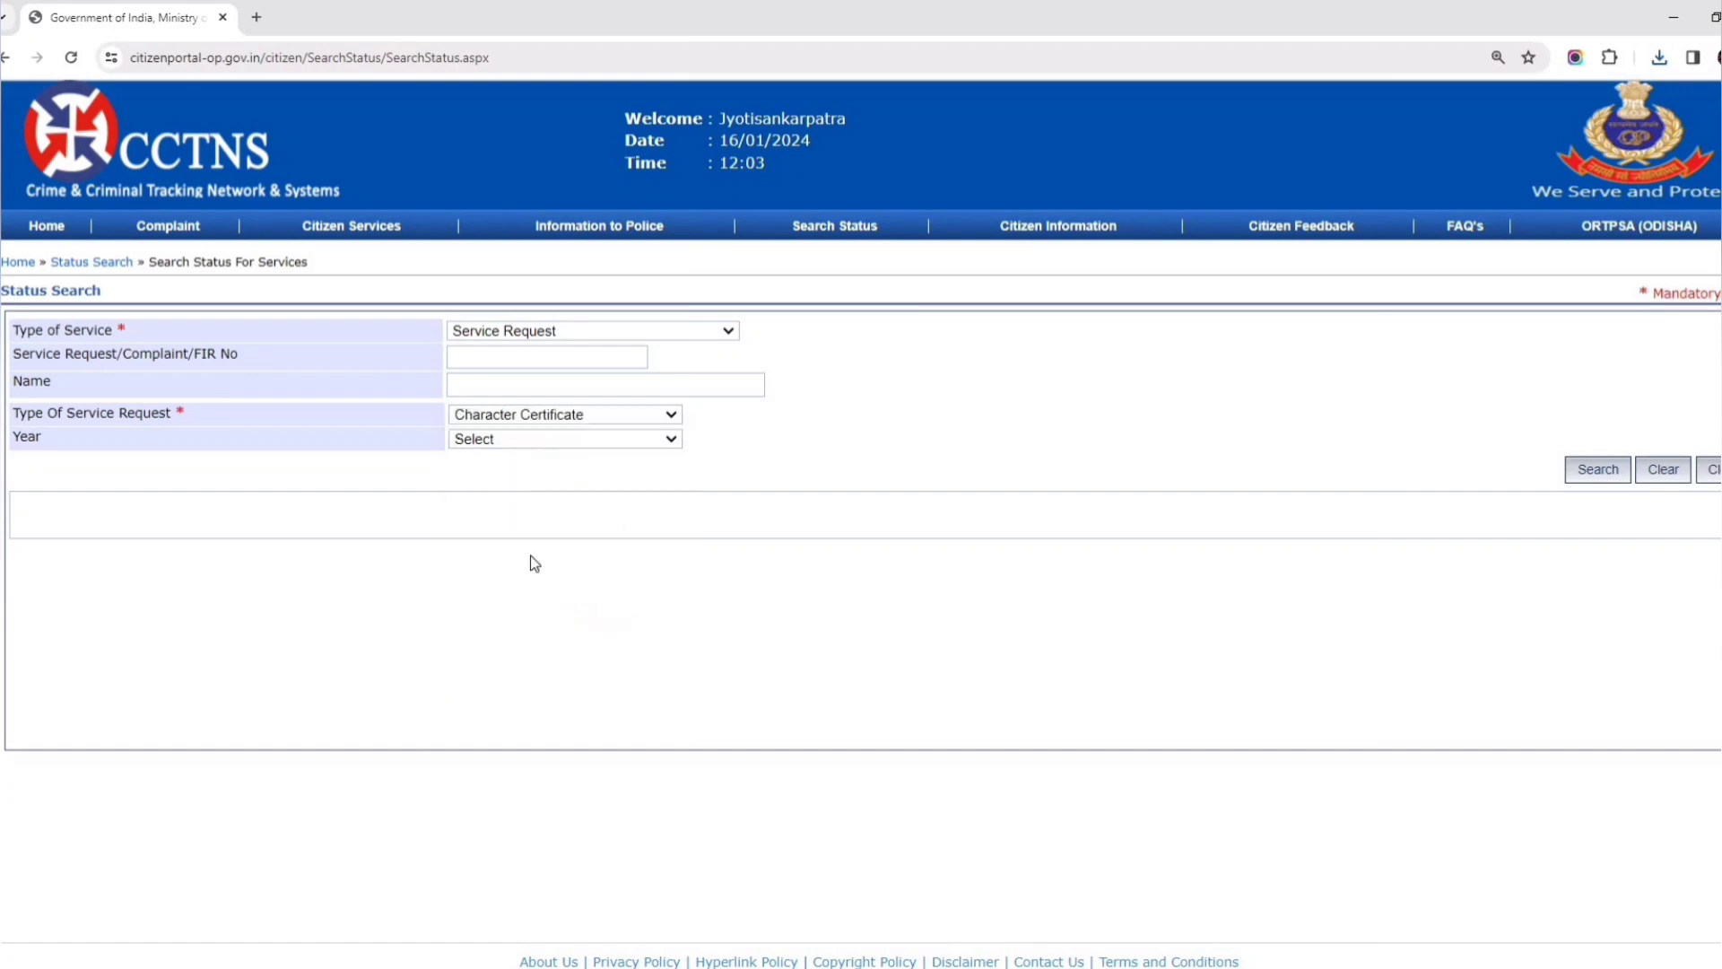
{"action": "left_click", "coordinate": [523, 439]}
{"action": "scroll", "coordinate": [563, 689], "scroll_direction": "down", "scroll_amount": 12}
{"action": "scroll", "coordinate": [563, 689], "scroll_direction": "down", "scroll_amount": 8}
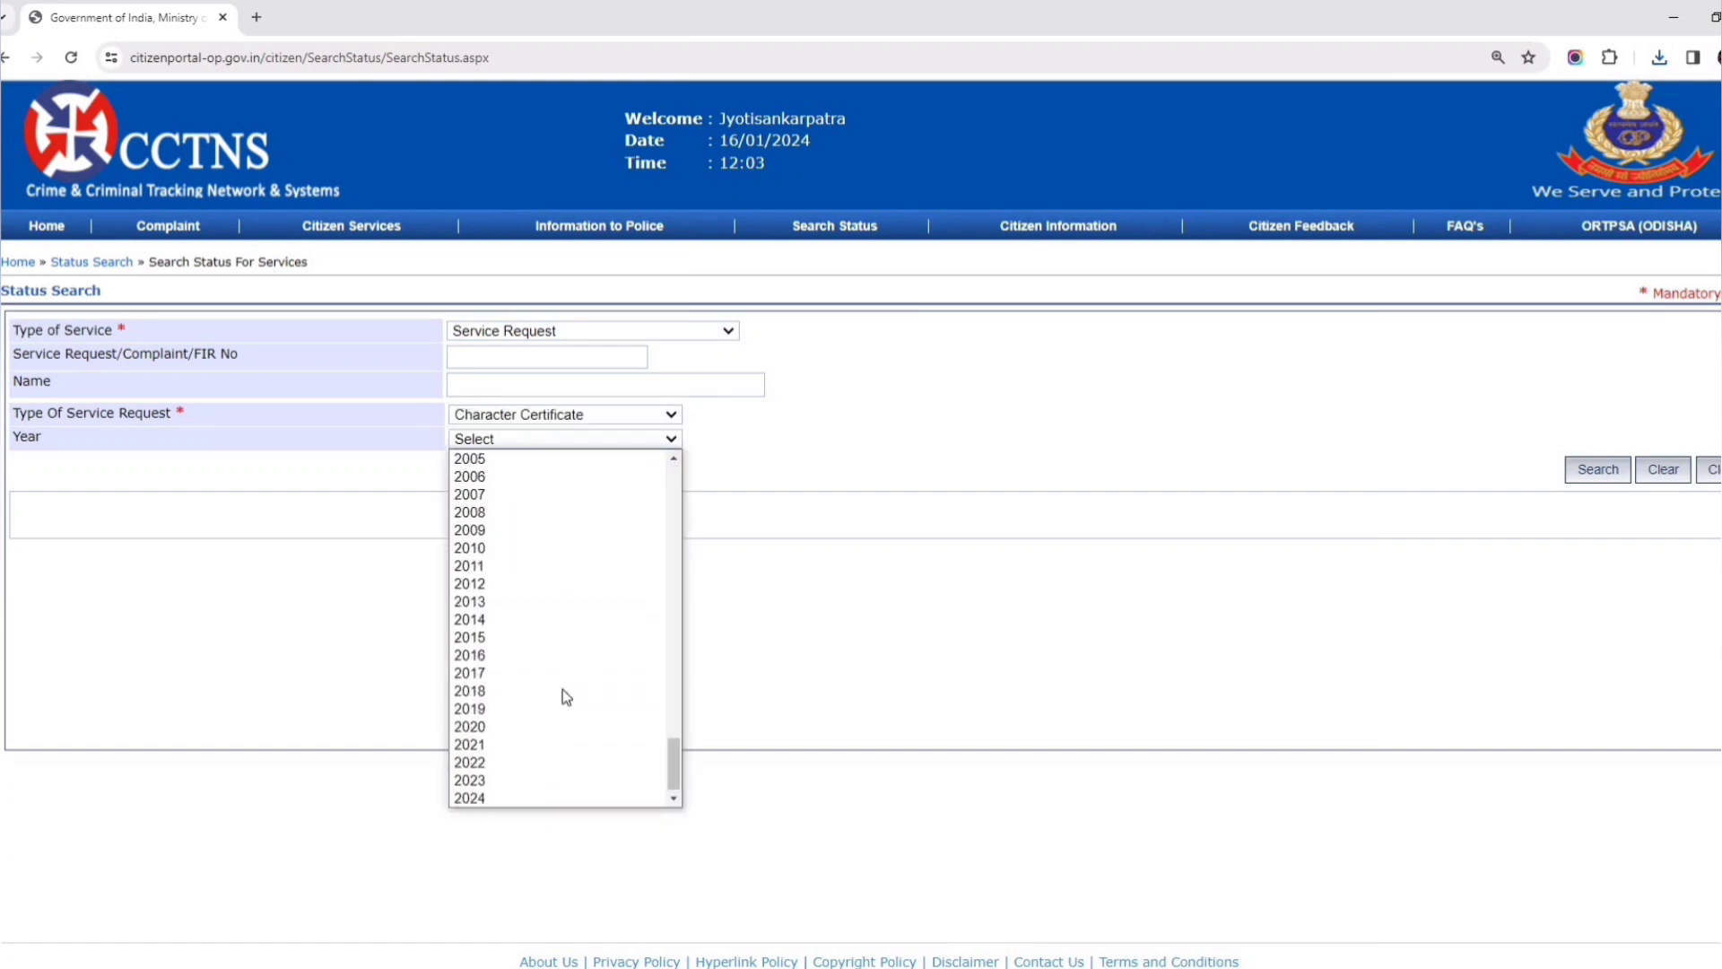
{"action": "left_click", "coordinate": [487, 798]}
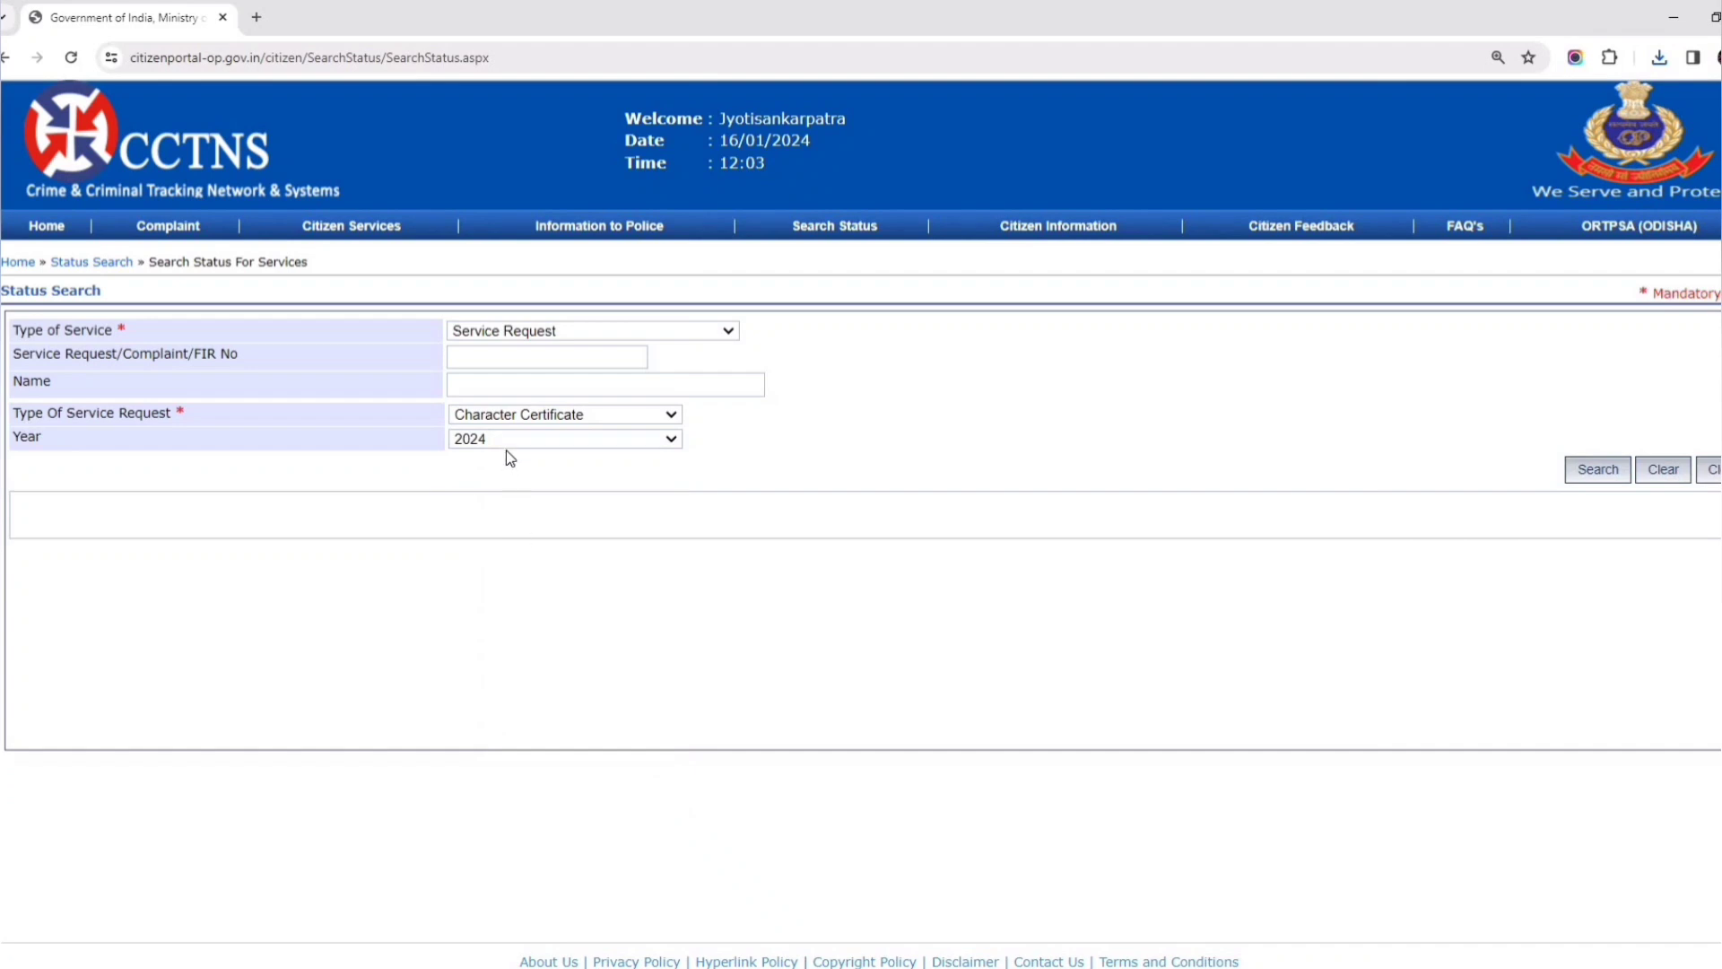
- Search to list the request as Registered, print its certificate, and sign out to login
{"action": "left_click", "coordinate": [1598, 473]}
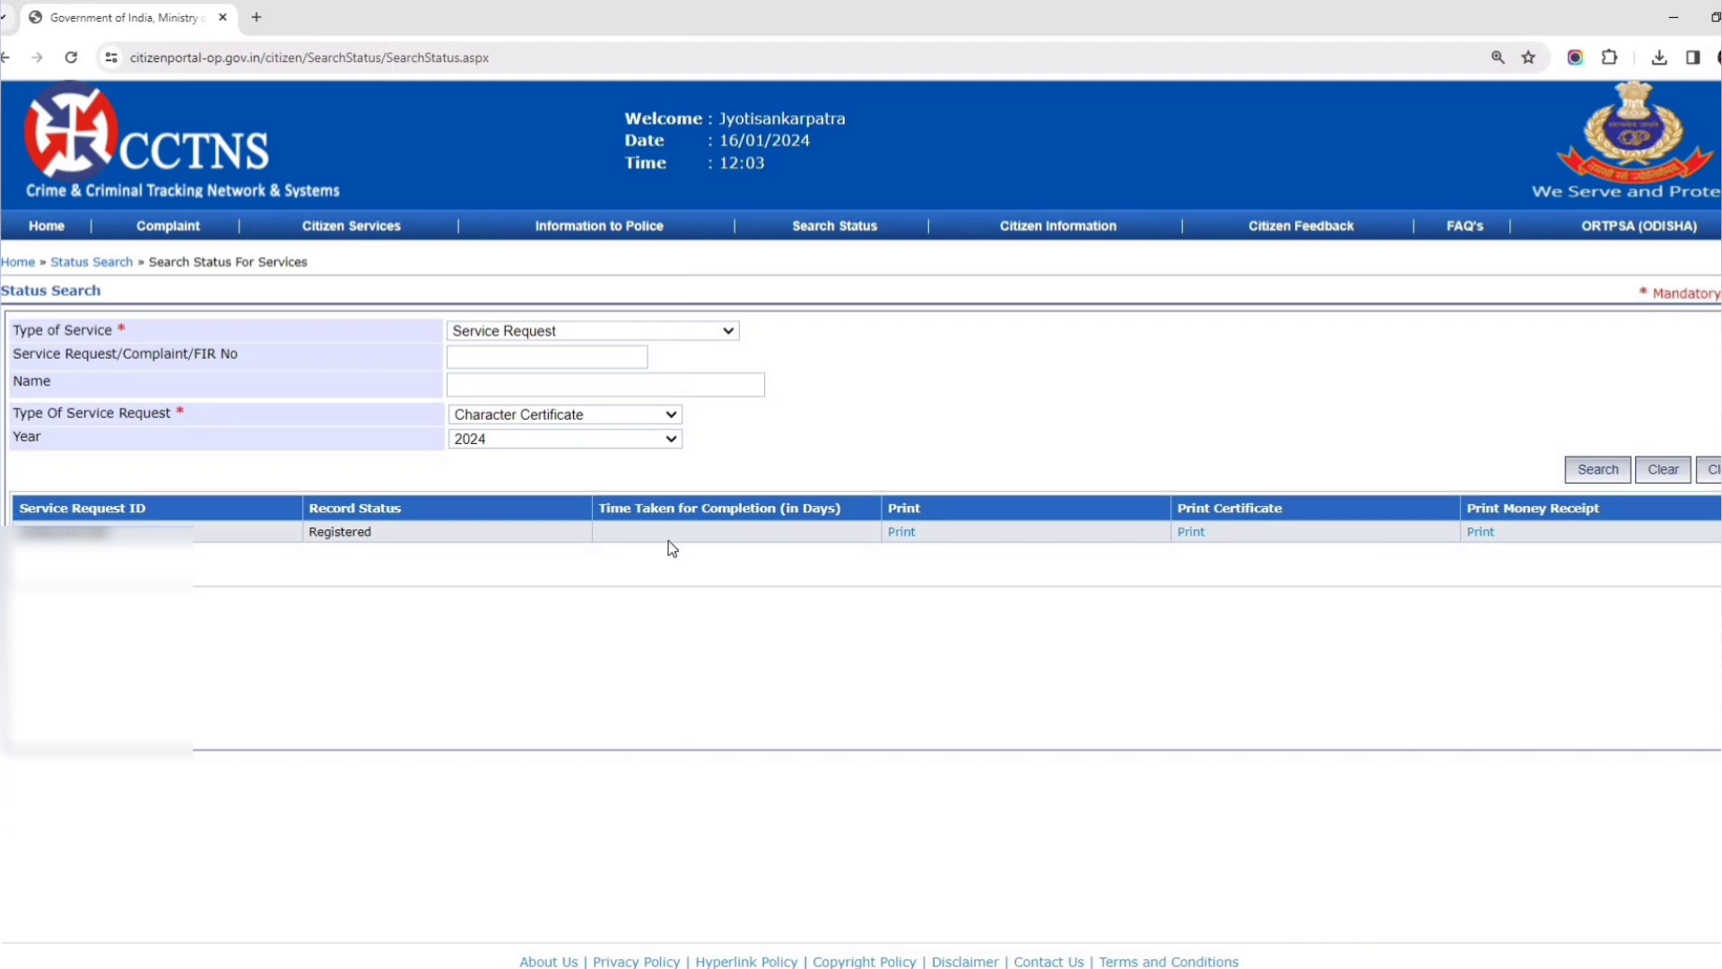
{"action": "left_click", "coordinate": [1195, 533]}
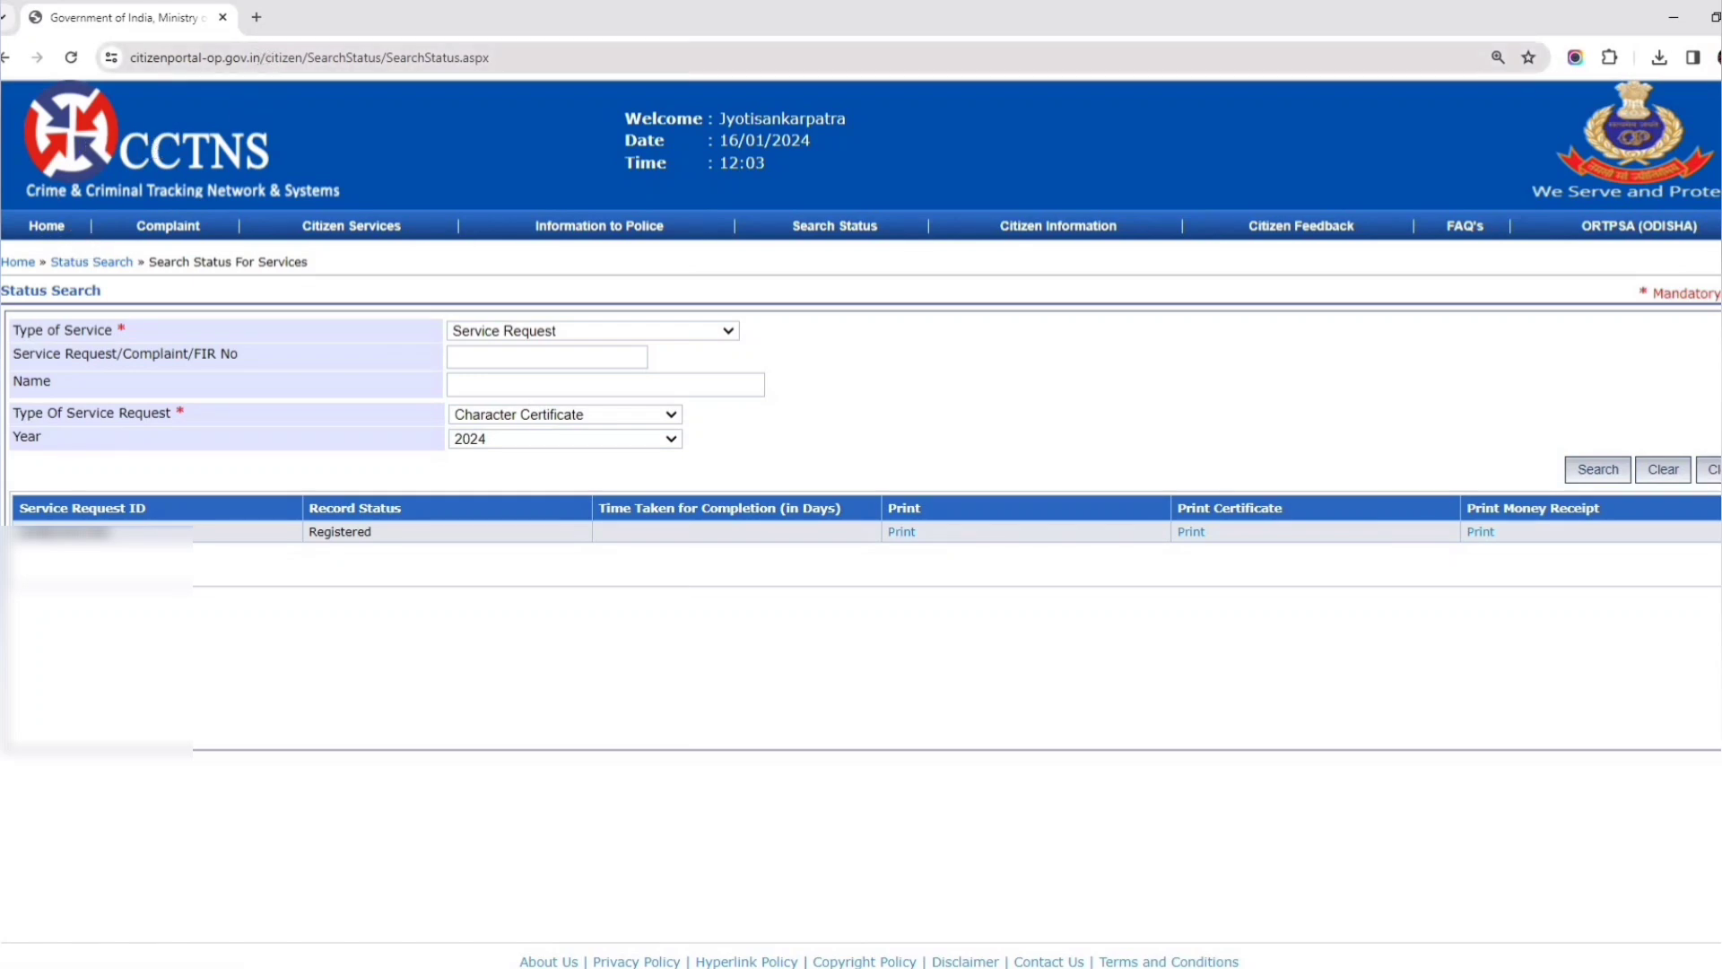
{"action": "left_click", "coordinate": [1597, 469]}
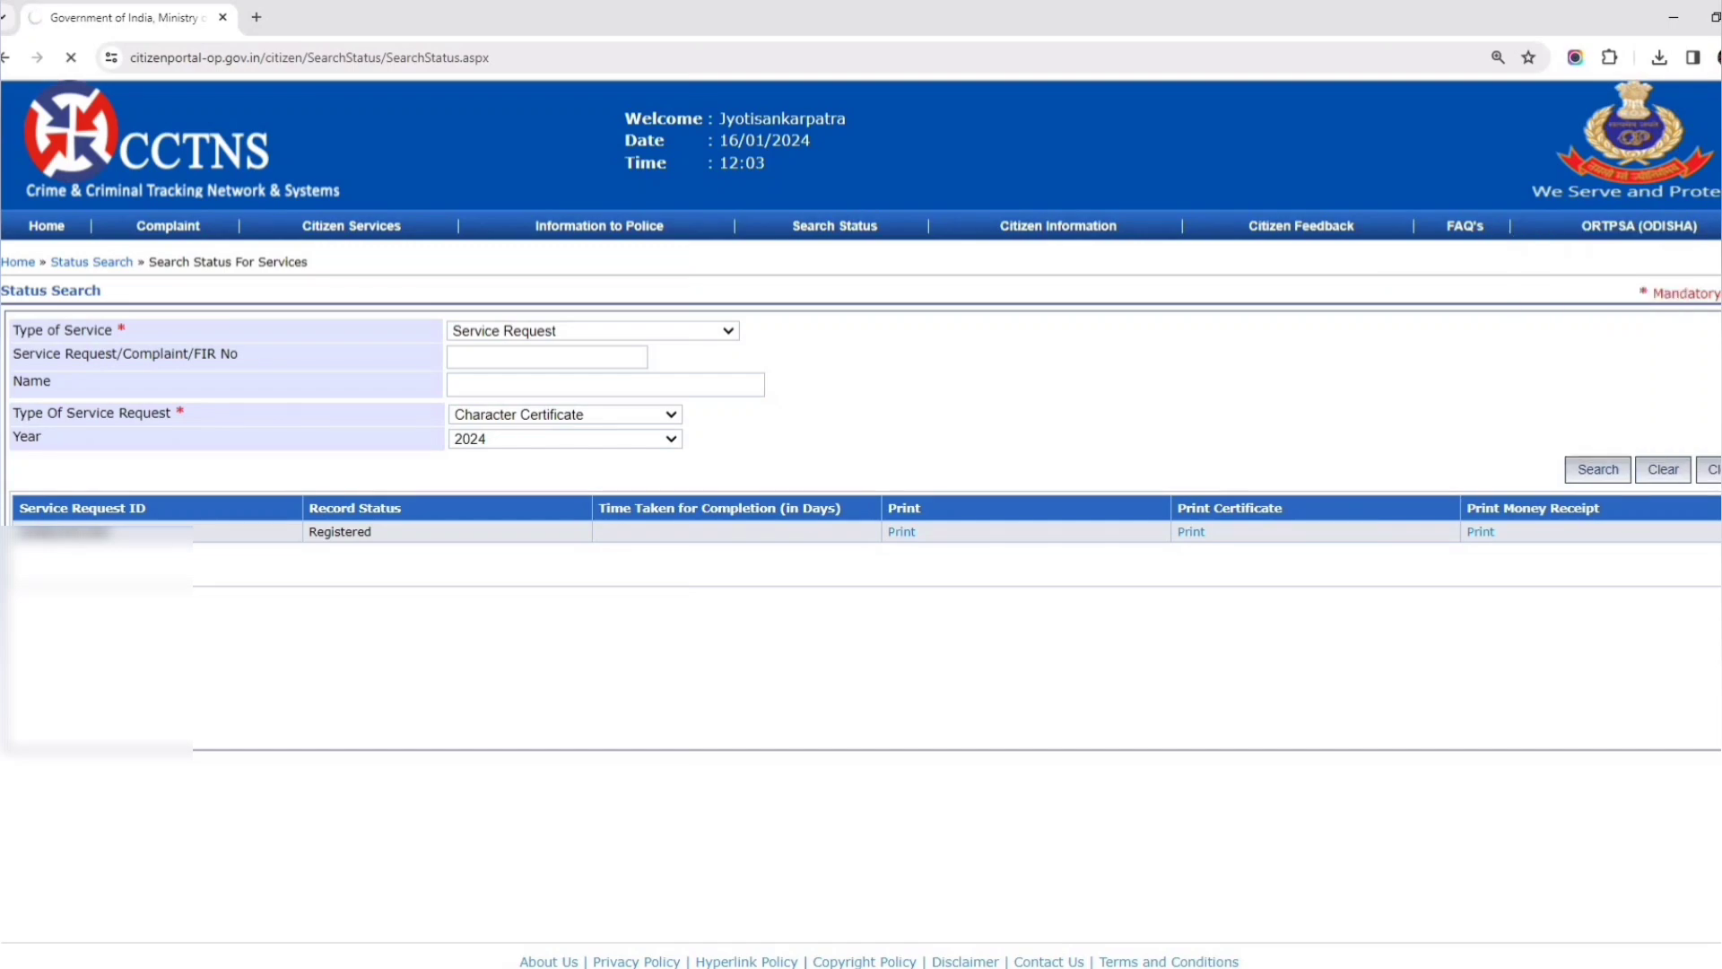